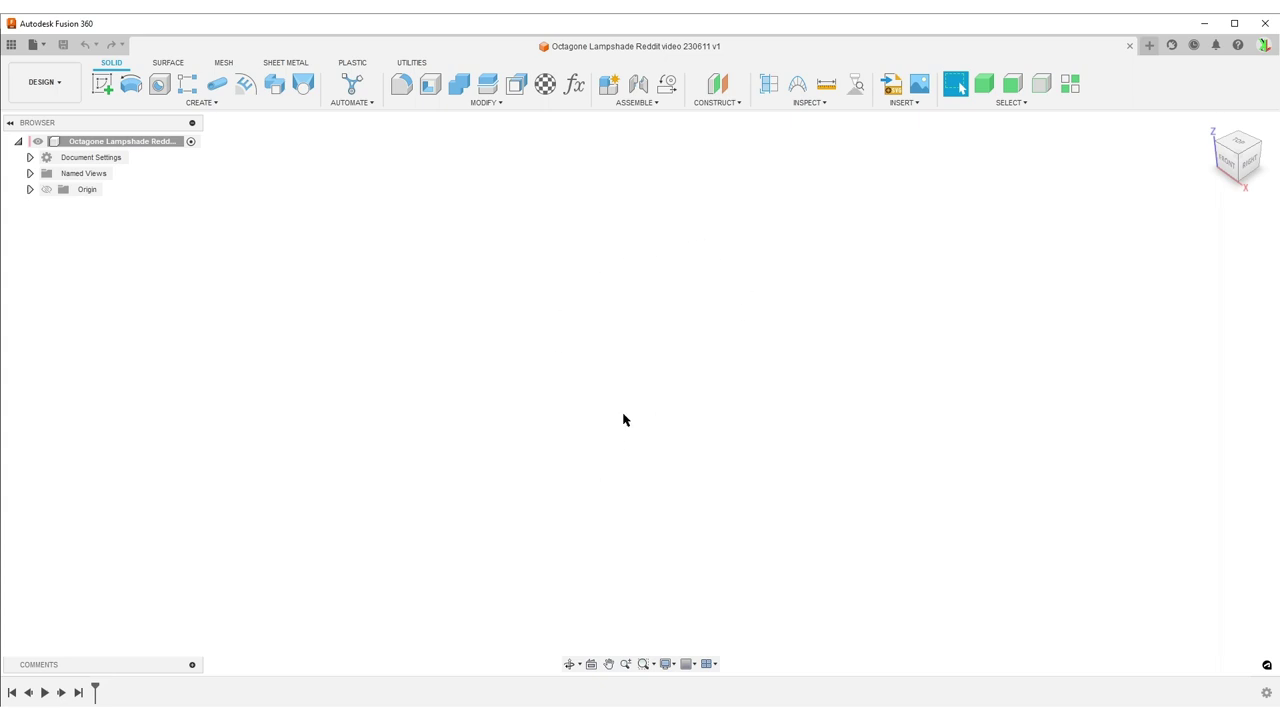
Switch to olampkopia.jpg, the lamp reference photo, in Windows Photos
{"action": "key", "text": "alt+Tab"}
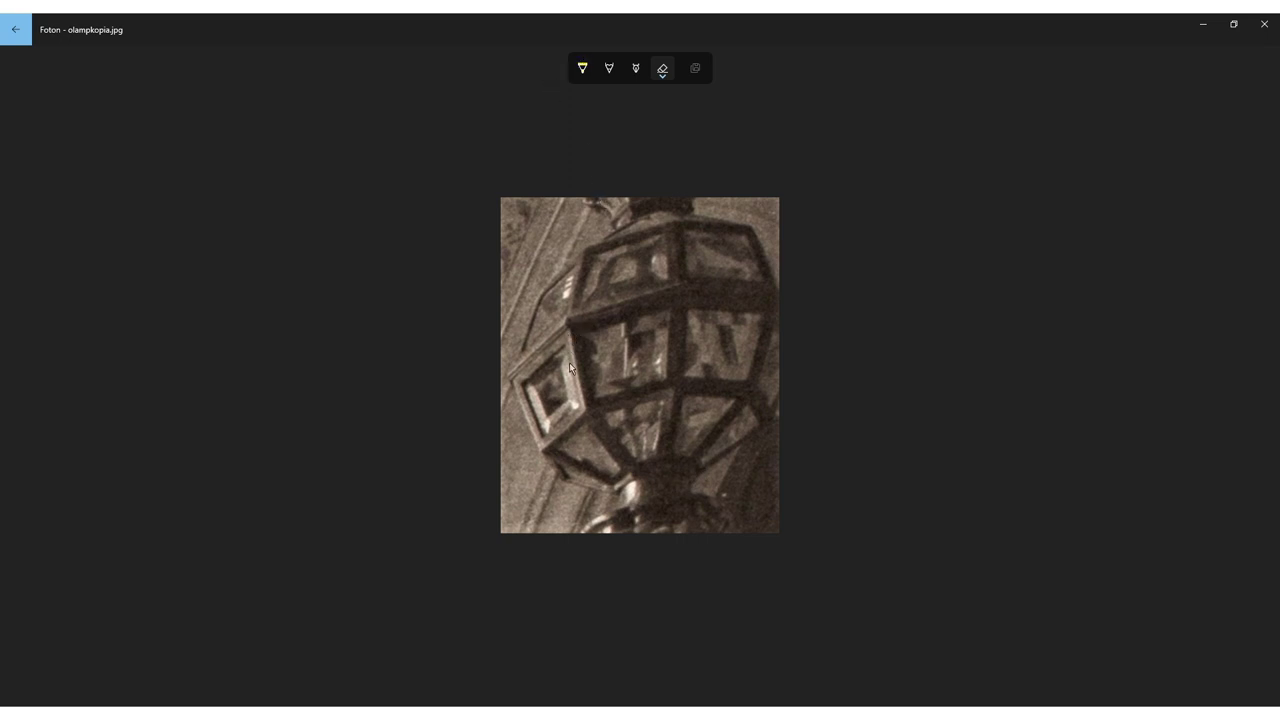
Trace the outlines of the upper and lower lamp panels in yellow ink, then select the eraser
{"action": "left_click", "coordinate": [582, 68]}
{"action": "mouse_move", "coordinate": [569, 326]}
{"action": "left_mouse_down"}
{"action": "mouse_move", "coordinate": [594, 411]}
{"action": "mouse_move", "coordinate": [680, 394]}
{"action": "mouse_move", "coordinate": [687, 308]}
{"action": "mouse_move", "coordinate": [576, 318]}
{"action": "left_mouse_up"}
{"action": "mouse_move", "coordinate": [592, 415]}
{"action": "left_mouse_down"}
{"action": "mouse_move", "coordinate": [634, 470]}
{"action": "mouse_move", "coordinate": [658, 464]}
{"action": "mouse_move", "coordinate": [679, 400]}
{"action": "mouse_move", "coordinate": [595, 414]}
{"action": "left_mouse_up"}
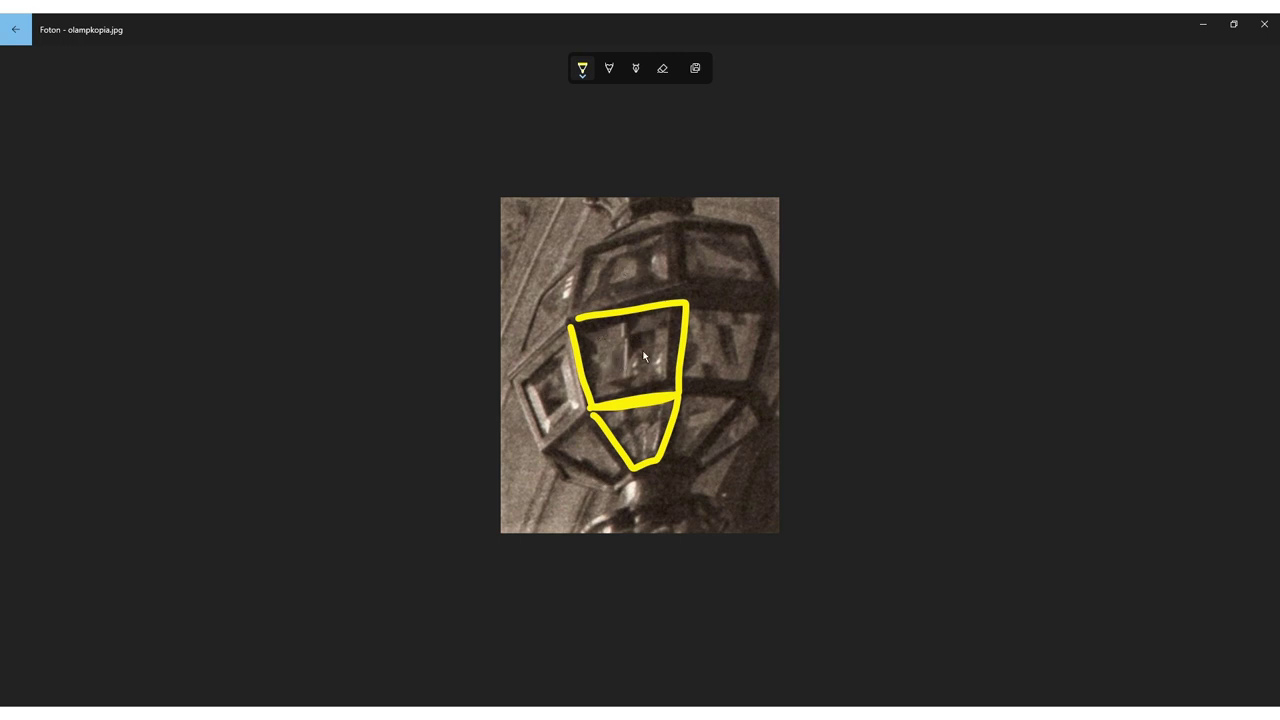
{"action": "left_click", "coordinate": [662, 68]}
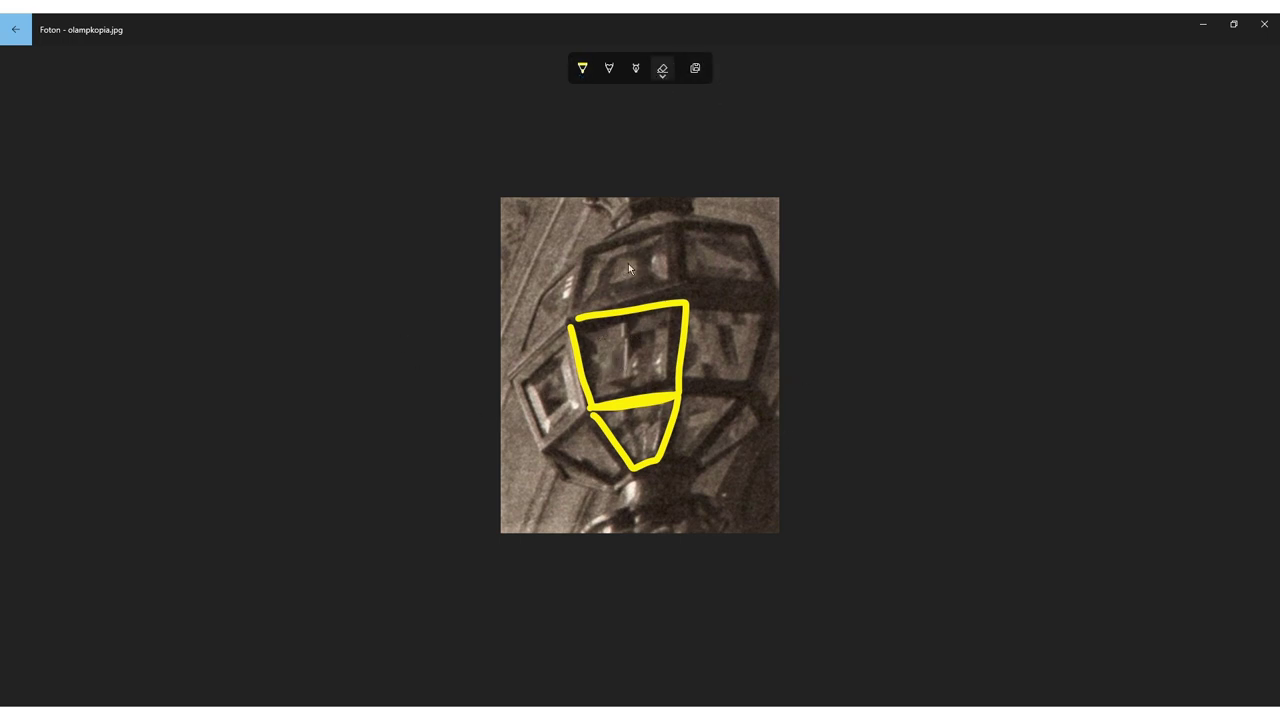
Erase the yellow panel outlines and draw a yellow line along the lamp's upper ring
{"action": "left_click_drag", "start_coordinate": [636, 308], "coordinate": [627, 410]}
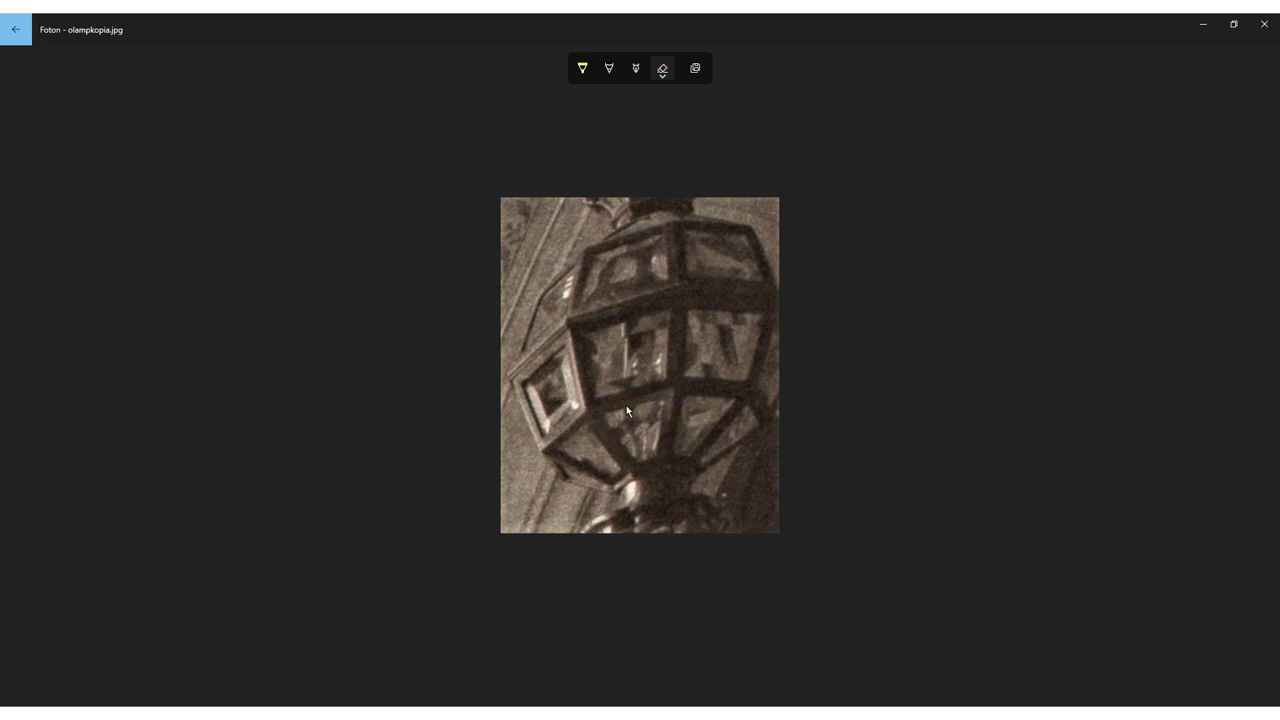
{"action": "left_click", "coordinate": [583, 70]}
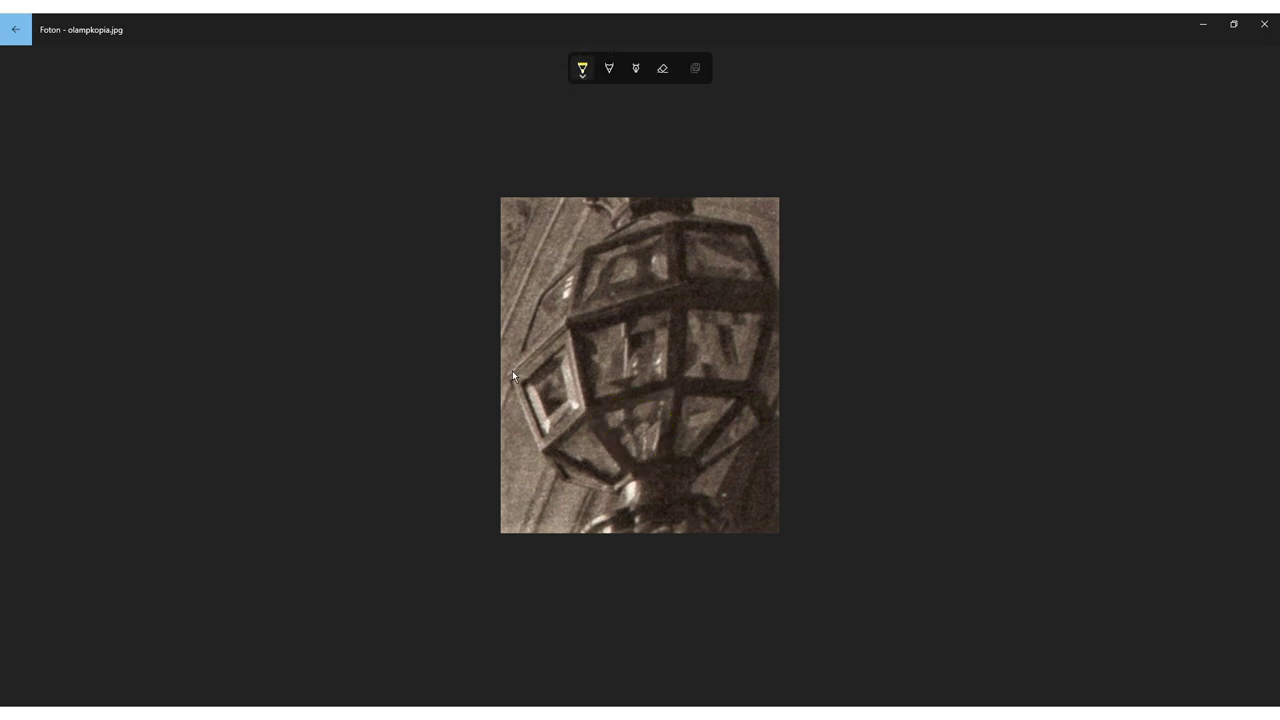
{"action": "left_click_drag", "start_coordinate": [511, 371], "coordinate": [578, 323]}
{"action": "left_click_drag", "start_coordinate": [654, 303], "coordinate": [748, 298]}
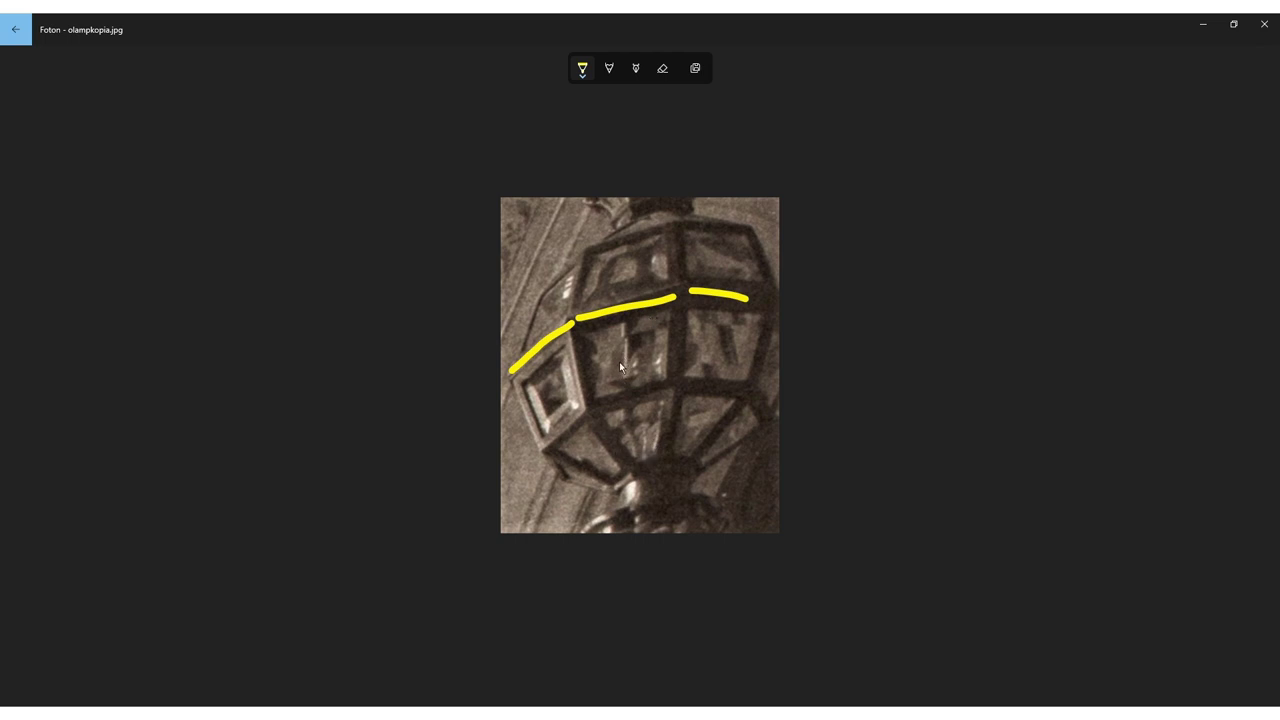
Change the pen colour to teal, then open Fusion 360's construction features list
{"action": "left_click", "coordinate": [583, 70]}
{"action": "left_click", "coordinate": [610, 201]}
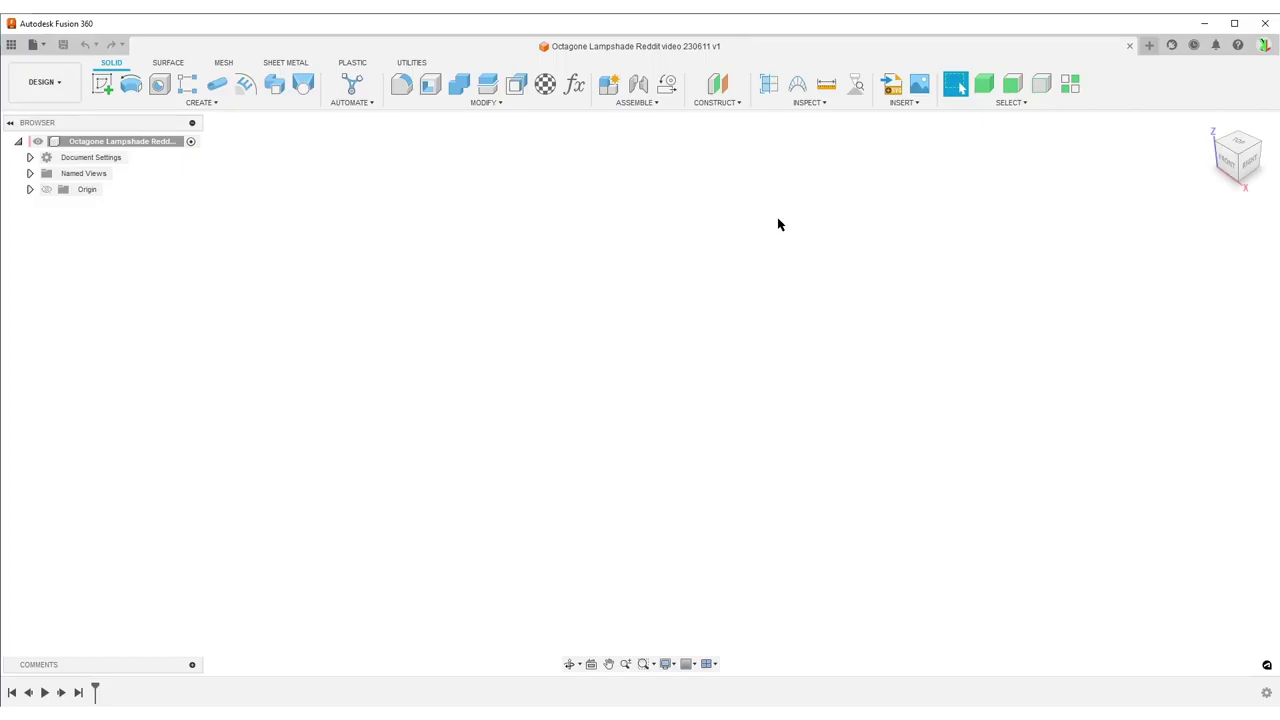
{"action": "left_click", "coordinate": [731, 106]}
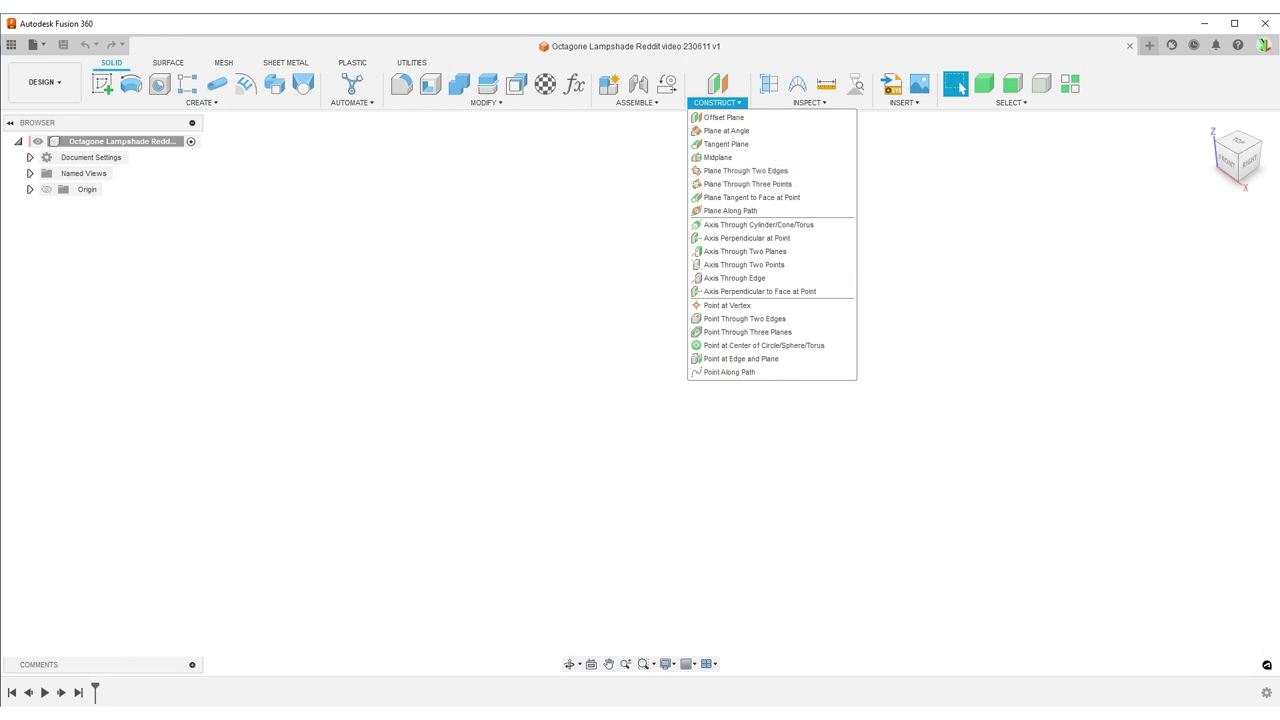
Erase all the earlier teal and yellow ink from the lamp photo
{"action": "key", "text": "Escape"}
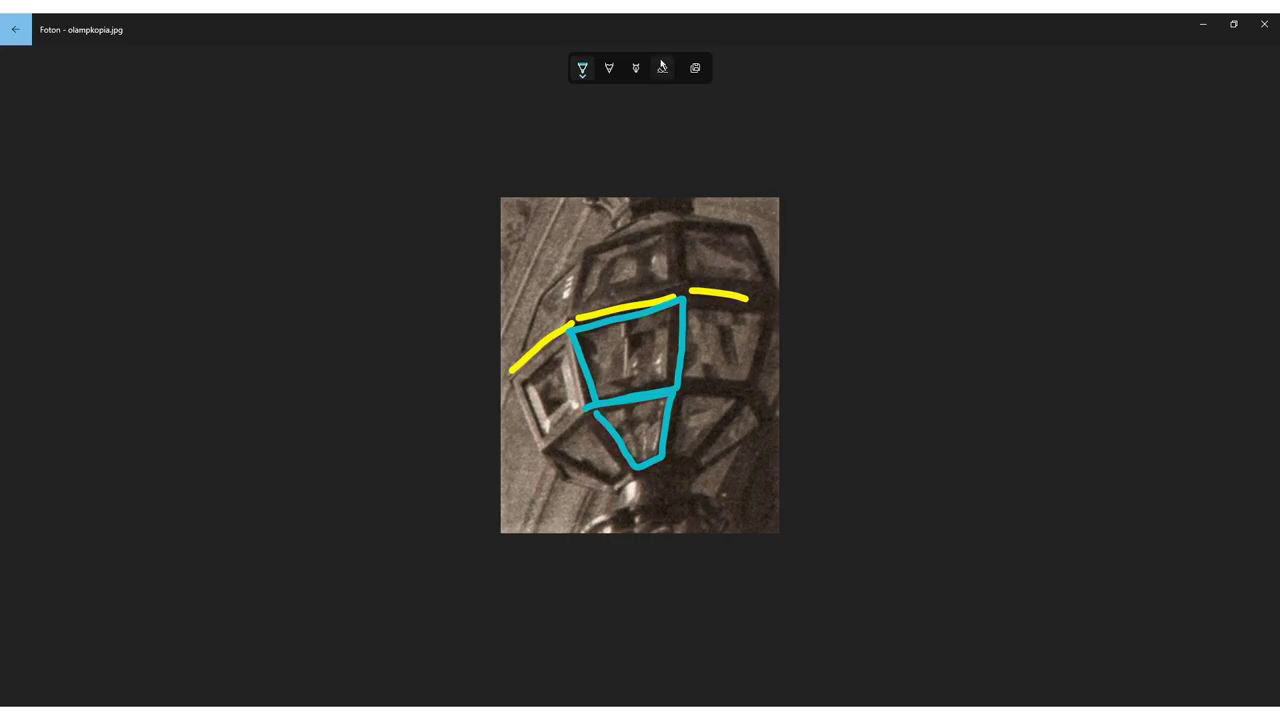
{"action": "left_click", "coordinate": [662, 68]}
{"action": "mouse_move", "coordinate": [630, 265]}
{"action": "left_mouse_down"}
{"action": "mouse_move", "coordinate": [621, 351]}
{"action": "mouse_move", "coordinate": [529, 339]}
{"action": "mouse_move", "coordinate": [626, 430]}
{"action": "left_mouse_up"}
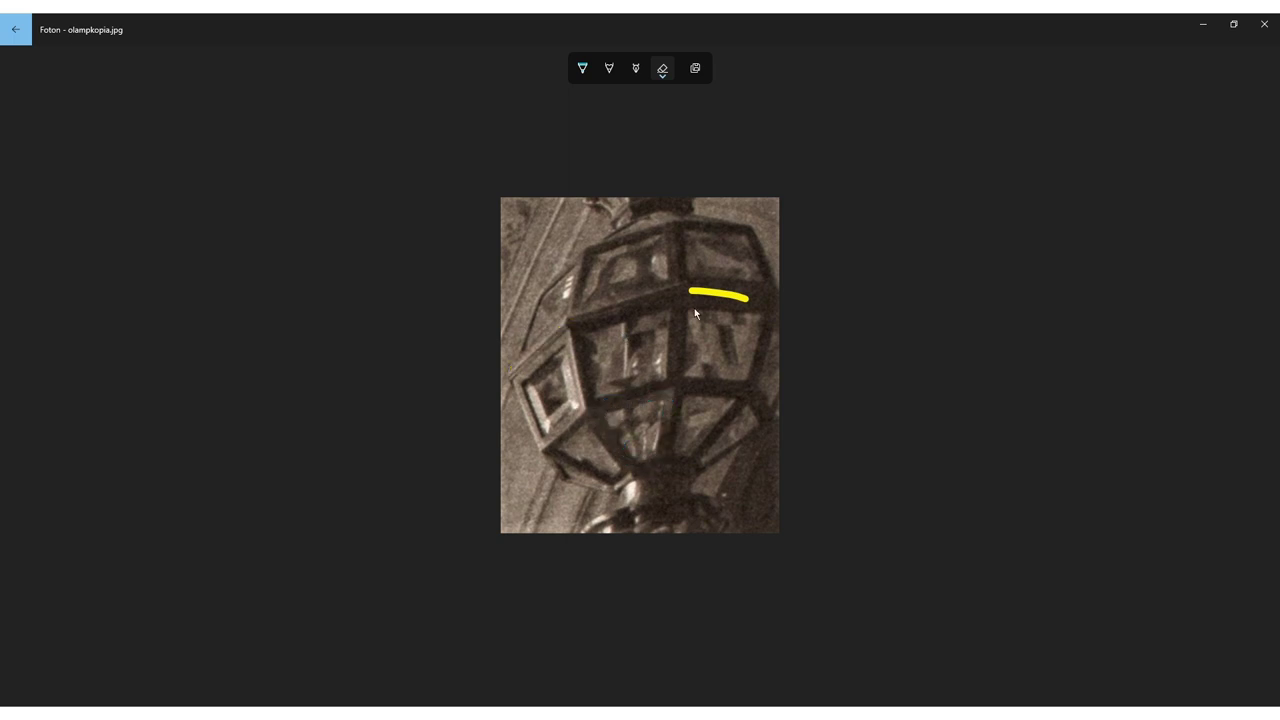
{"action": "mouse_move", "coordinate": [695, 313]}
{"action": "left_mouse_down"}
{"action": "mouse_move", "coordinate": [716, 289]}
{"action": "mouse_move", "coordinate": [696, 264]}
{"action": "left_mouse_up"}
Redraw both stacked panels in teal pen and fill them with zigzag shading
{"action": "left_click", "coordinate": [583, 68]}
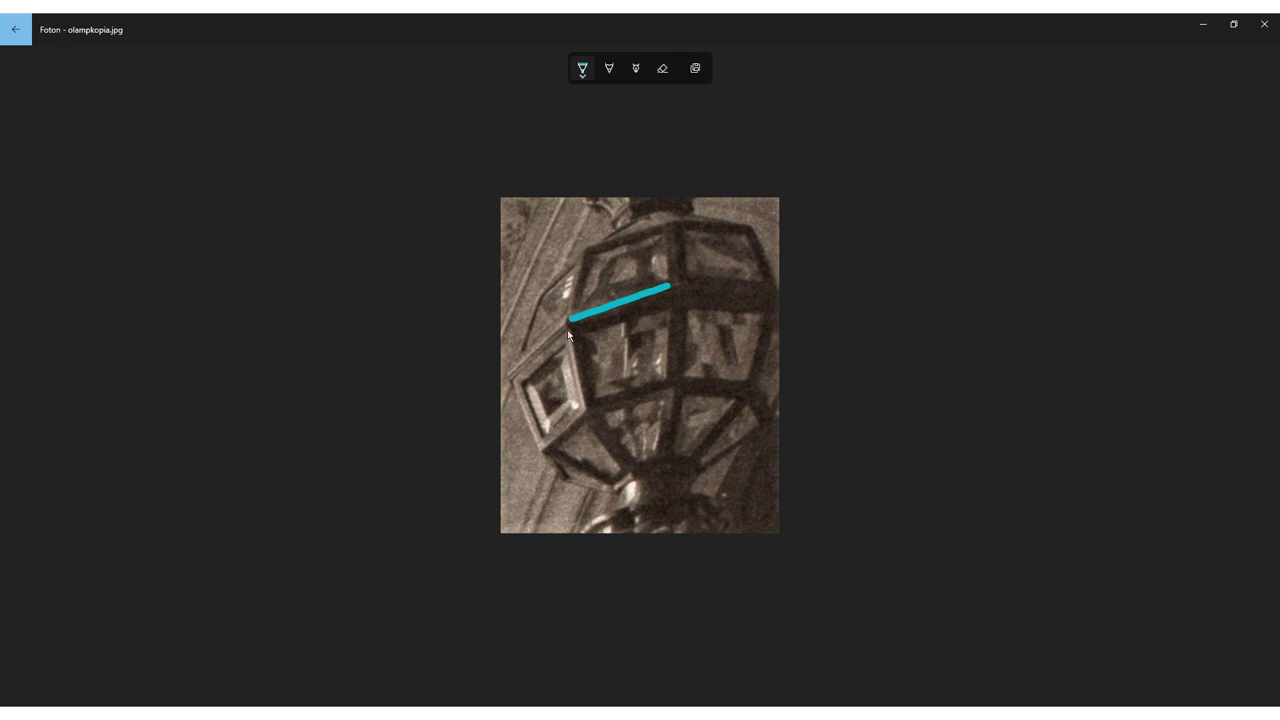
{"action": "left_click_drag", "start_coordinate": [567, 328], "coordinate": [585, 393]}
{"action": "mouse_move", "coordinate": [606, 316]}
{"action": "left_mouse_down"}
{"action": "mouse_move", "coordinate": [649, 325]}
{"action": "mouse_move", "coordinate": [657, 358]}
{"action": "left_mouse_up"}
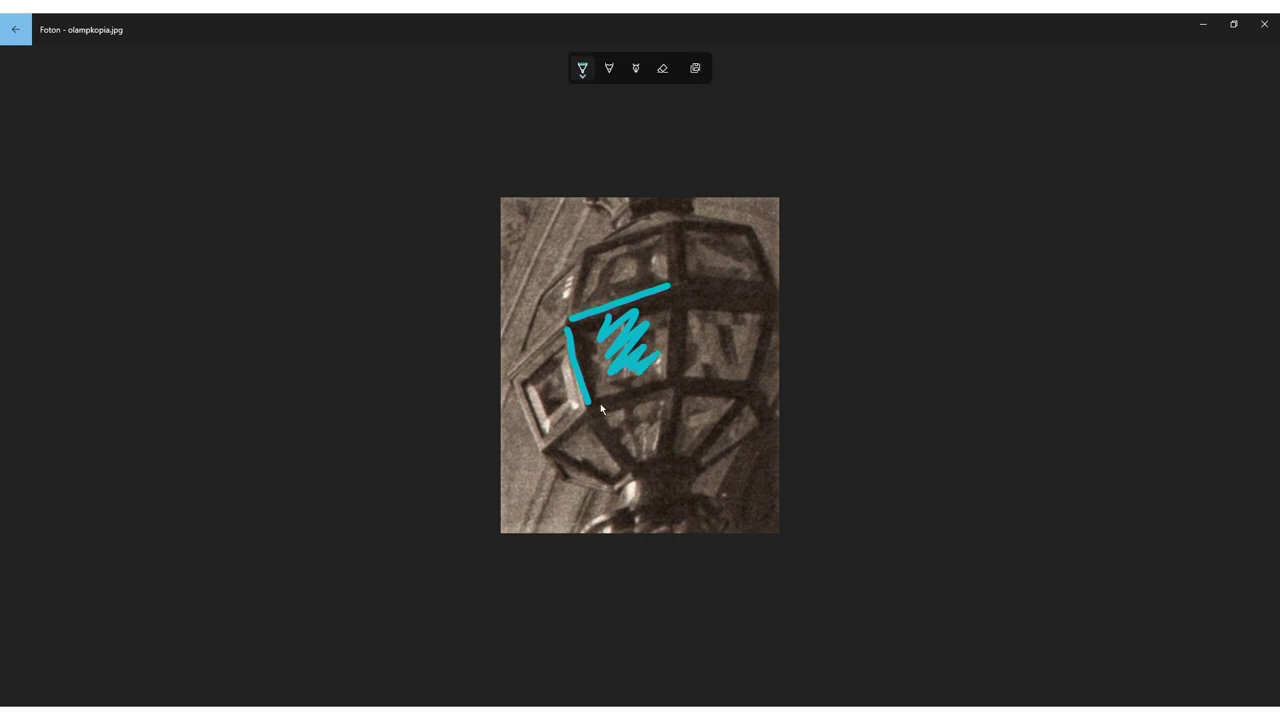
{"action": "left_click_drag", "start_coordinate": [600, 403], "coordinate": [675, 388]}
{"action": "mouse_move", "coordinate": [592, 414]}
{"action": "left_mouse_down"}
{"action": "mouse_move", "coordinate": [623, 462]}
{"action": "mouse_move", "coordinate": [655, 399]}
{"action": "mouse_move", "coordinate": [636, 444]}
{"action": "left_mouse_up"}
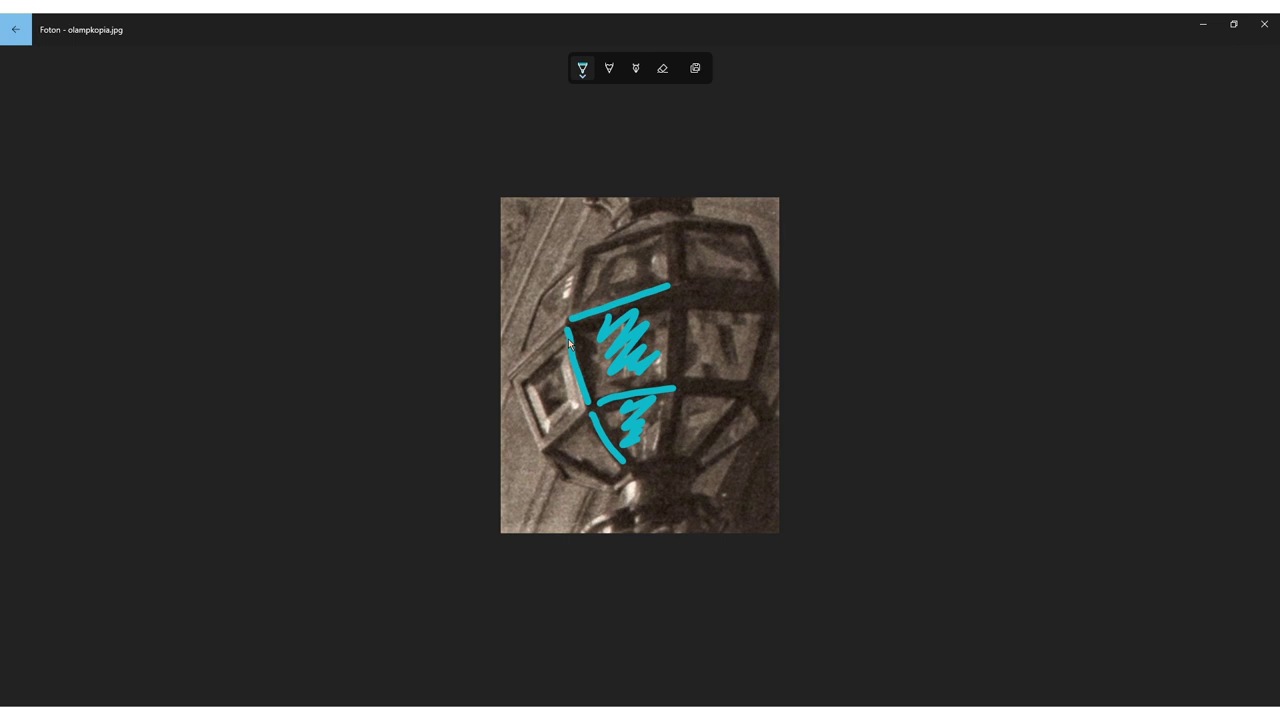
{"action": "left_click_drag", "start_coordinate": [679, 313], "coordinate": [669, 456]}
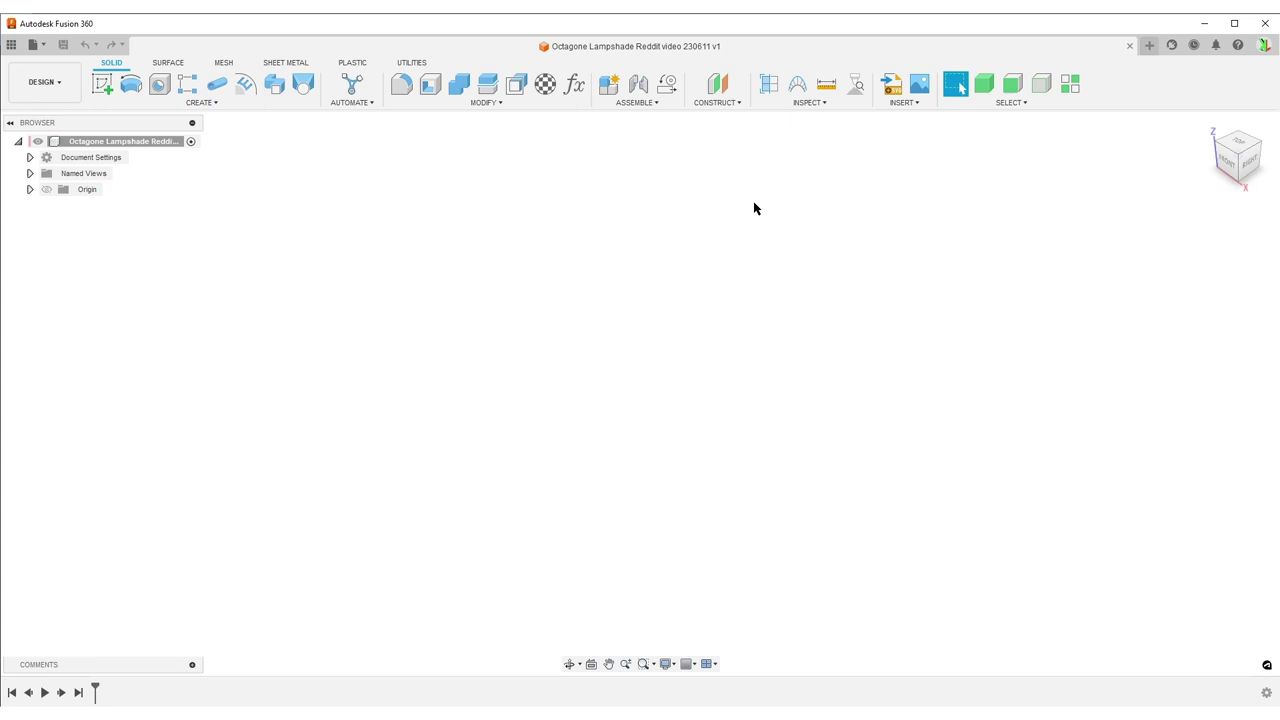
On the XY plane, sketch an 8-sided circumscribed polygon centred on the origin
{"action": "left_click", "coordinate": [104, 86]}
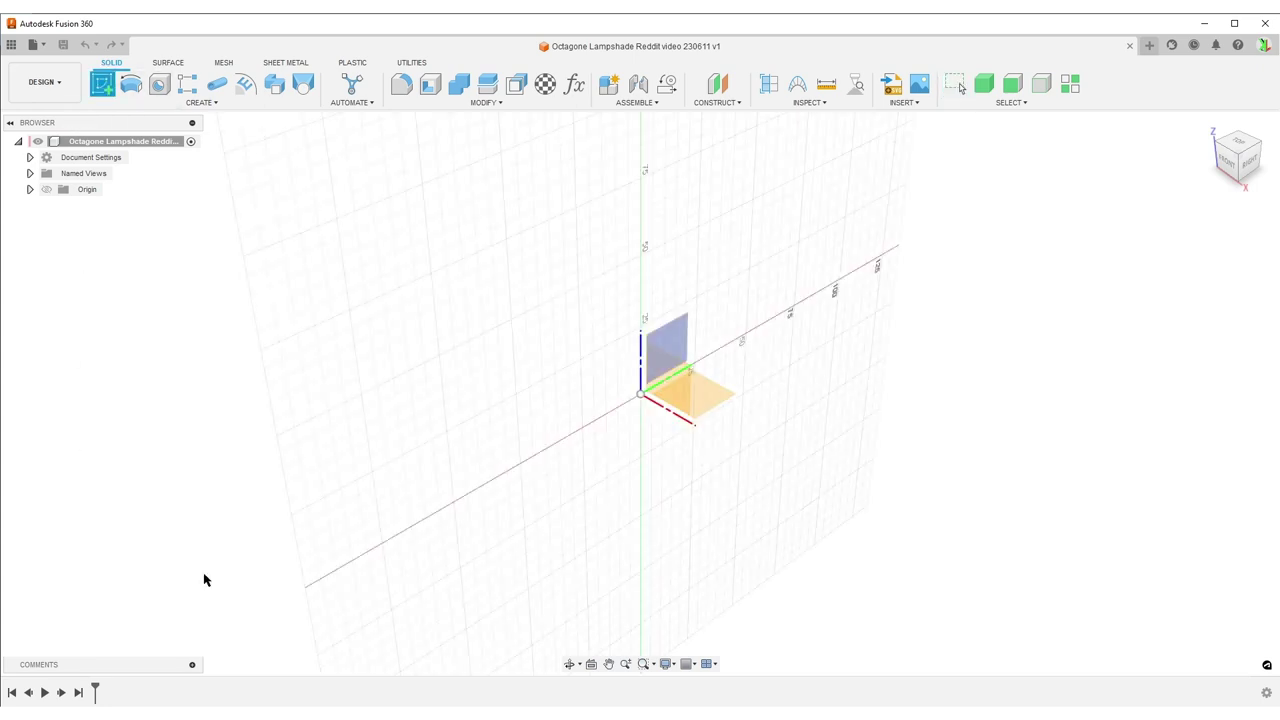
{"action": "left_click", "coordinate": [712, 393]}
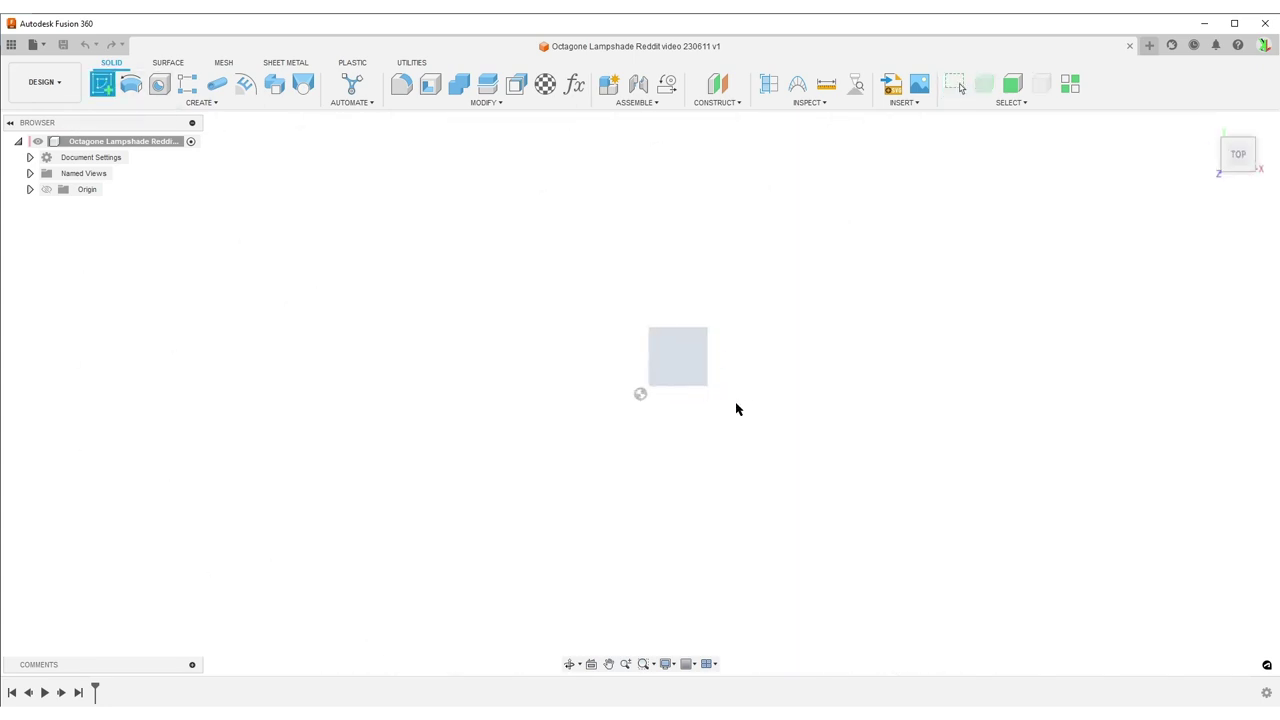
{"action": "left_click", "coordinate": [150, 105]}
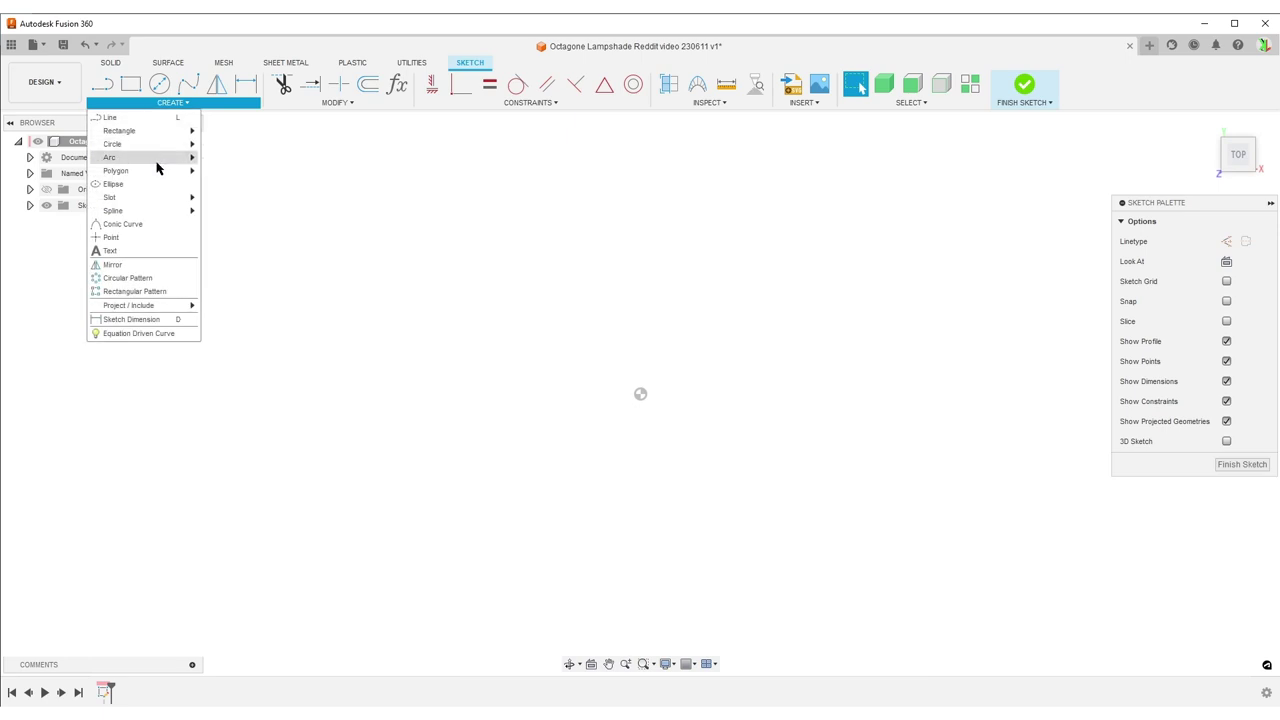
{"action": "mouse_move", "coordinate": [157, 170]}
{"action": "left_click", "coordinate": [231, 177]}
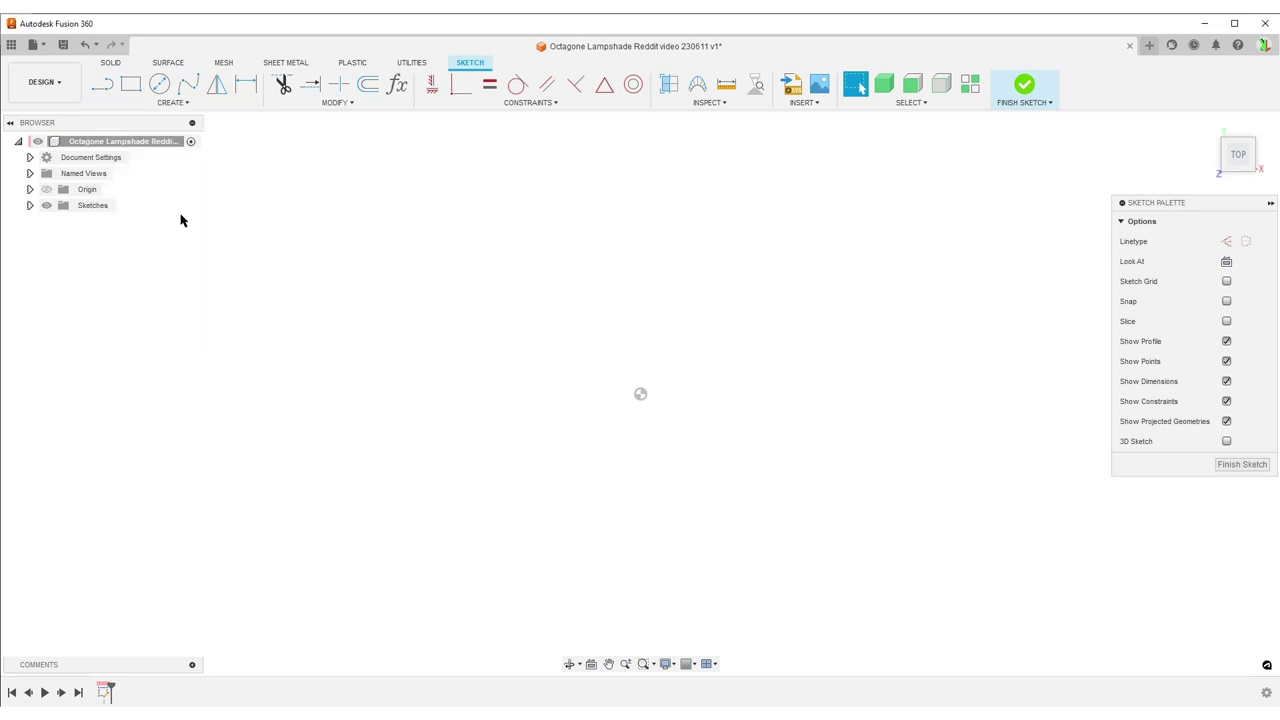
{"action": "left_click", "coordinate": [641, 395]}
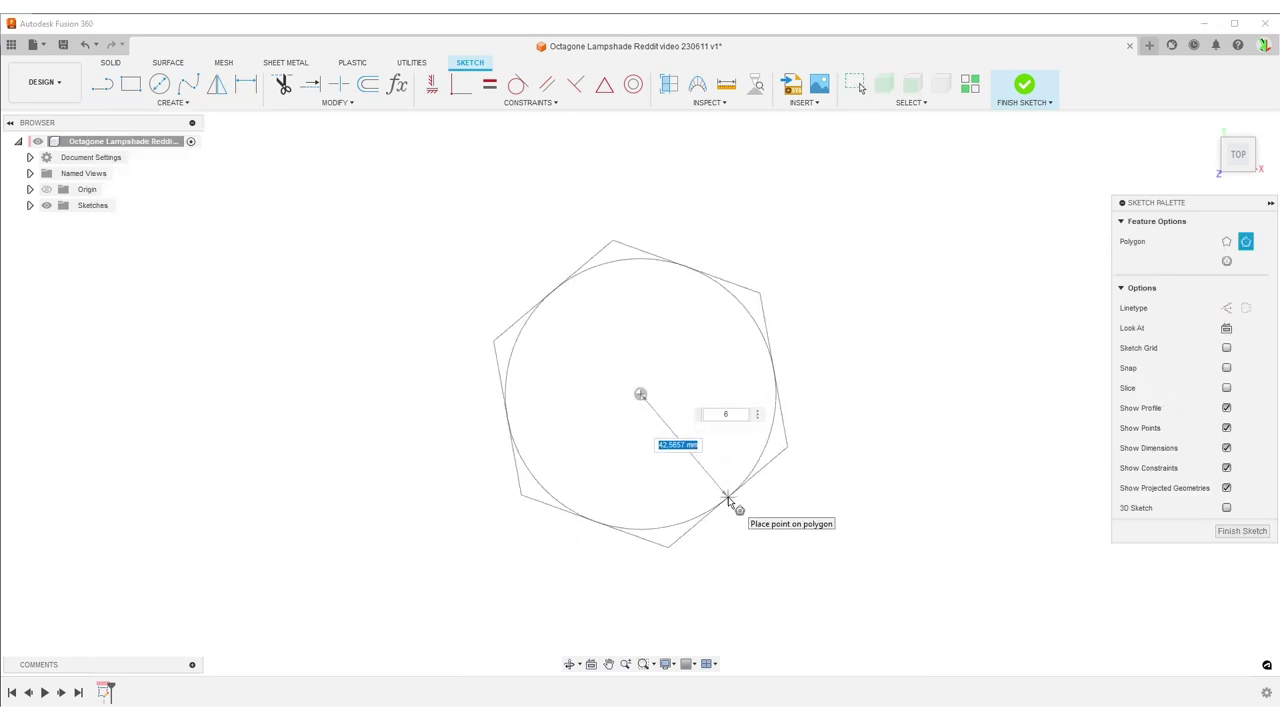
{"action": "type", "text": "8"}
{"action": "key", "text": "Return"}
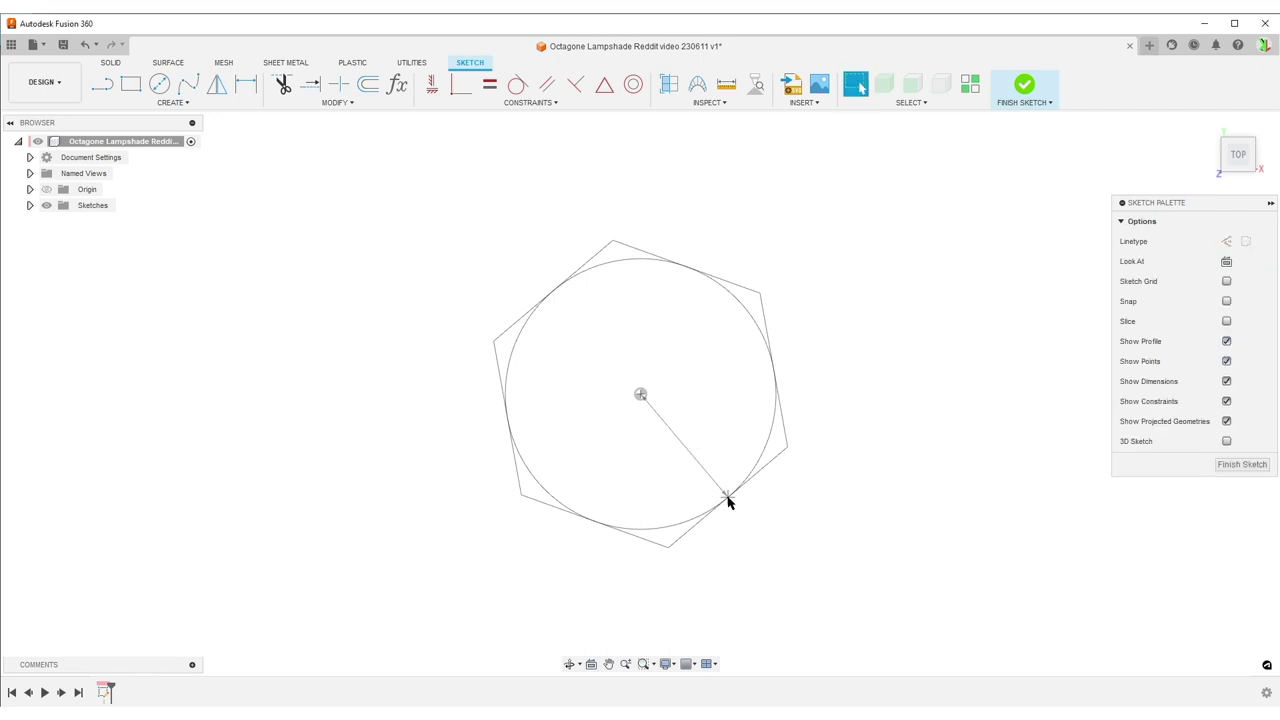
{"action": "middle_click_drag", "start_coordinate": [451, 423], "coordinate": [404, 392]}
{"action": "key", "text": "Escape"}
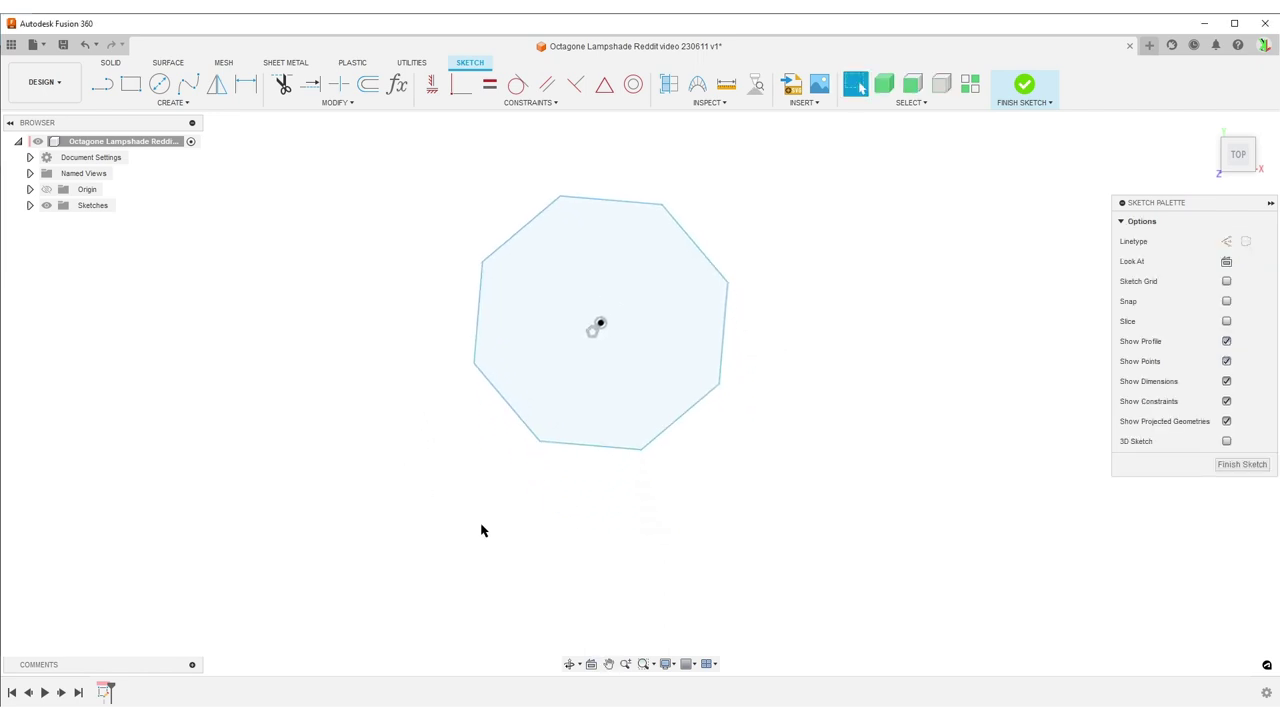
{"action": "left_click", "coordinate": [517, 683]}
Draw a vertical construction line between the octagon's bottom and top vertices
{"action": "key", "text": "l"}
{"action": "key", "text": "x"}
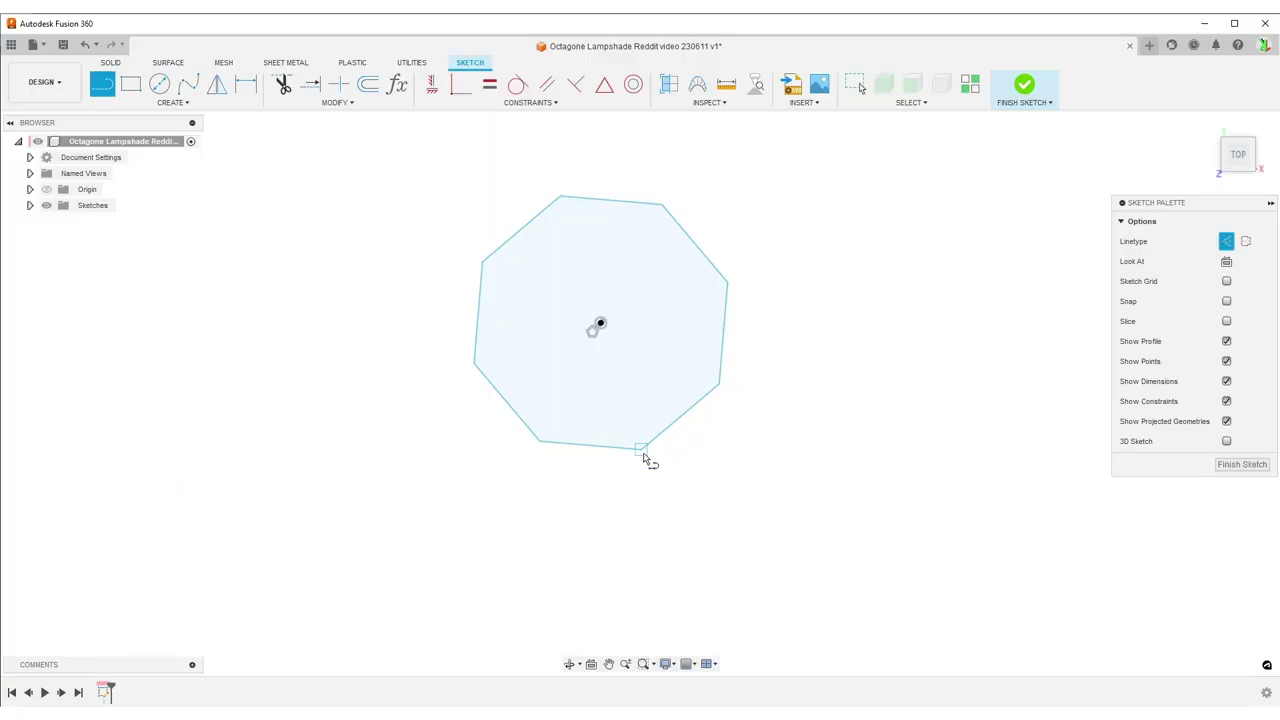
{"action": "left_click", "coordinate": [643, 449]}
{"action": "left_click", "coordinate": [561, 197]}
{"action": "key", "text": "Escape"}
{"action": "left_click", "coordinate": [432, 84]}
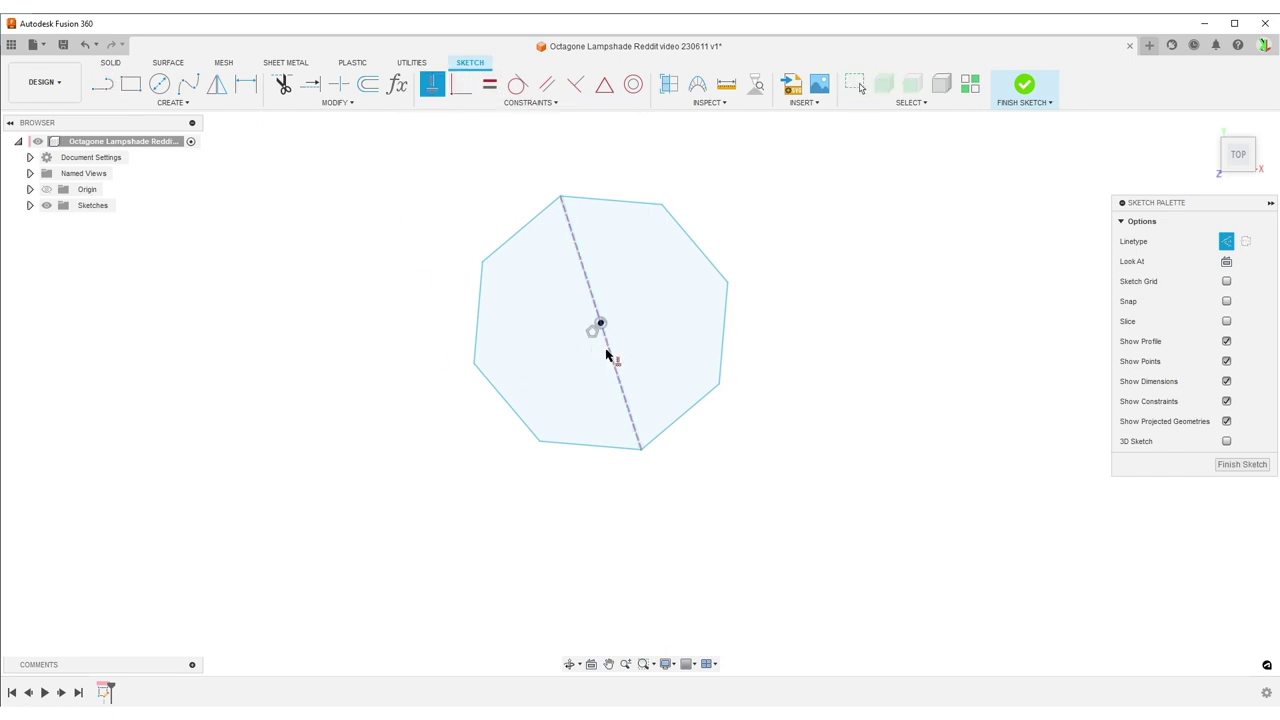
{"action": "left_click", "coordinate": [603, 333]}
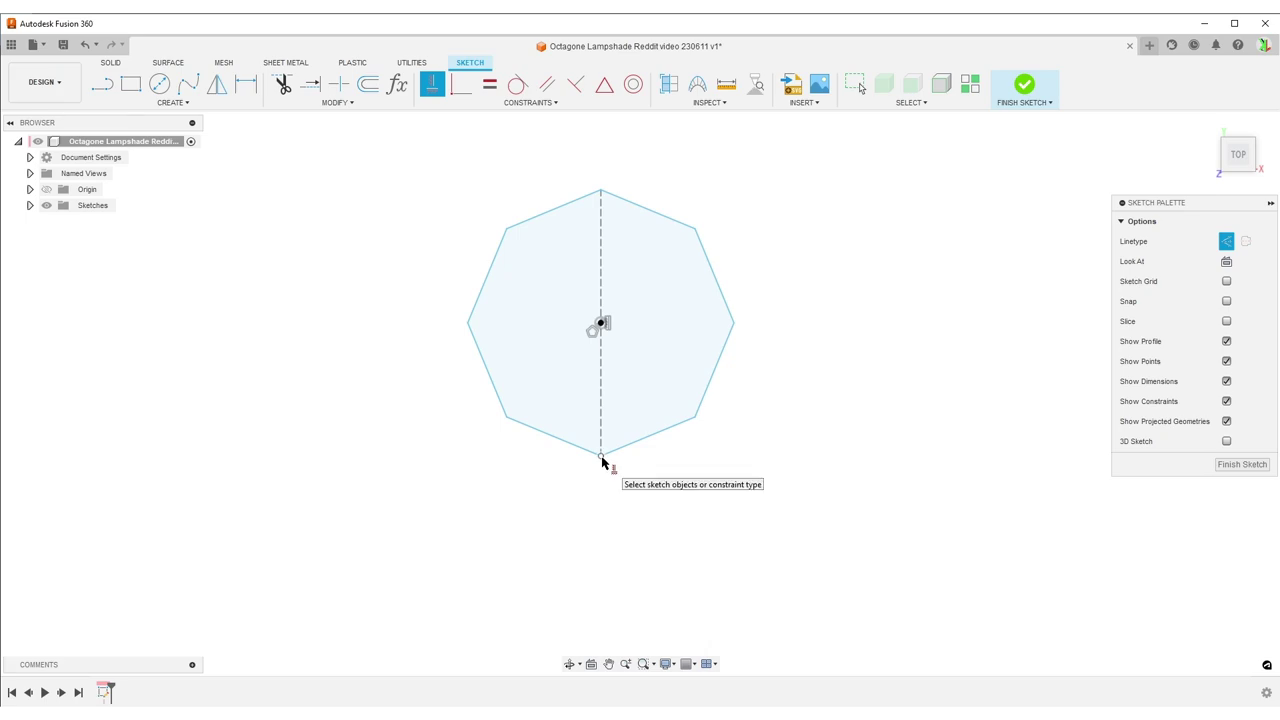
{"action": "key", "text": "alt+Tab"}
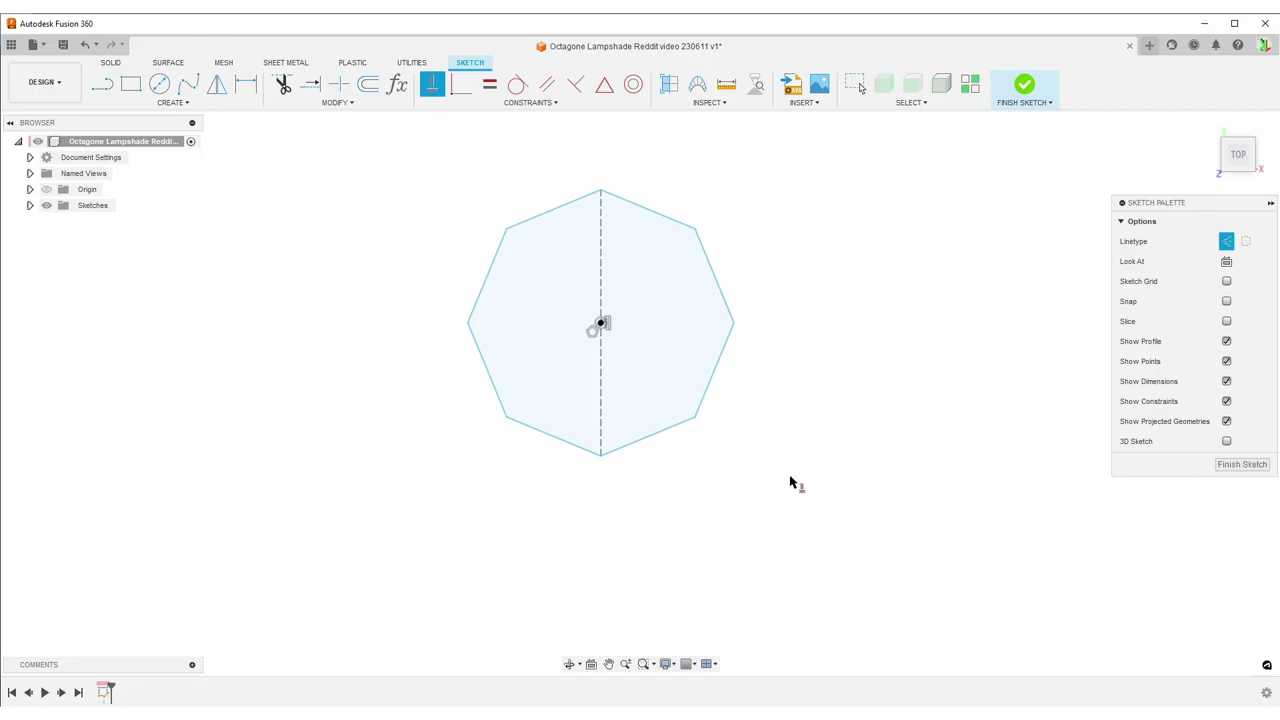
Dimension the vertical construction line to 300 mm
{"action": "key", "text": "d"}
{"action": "left_click", "coordinate": [600, 277]}
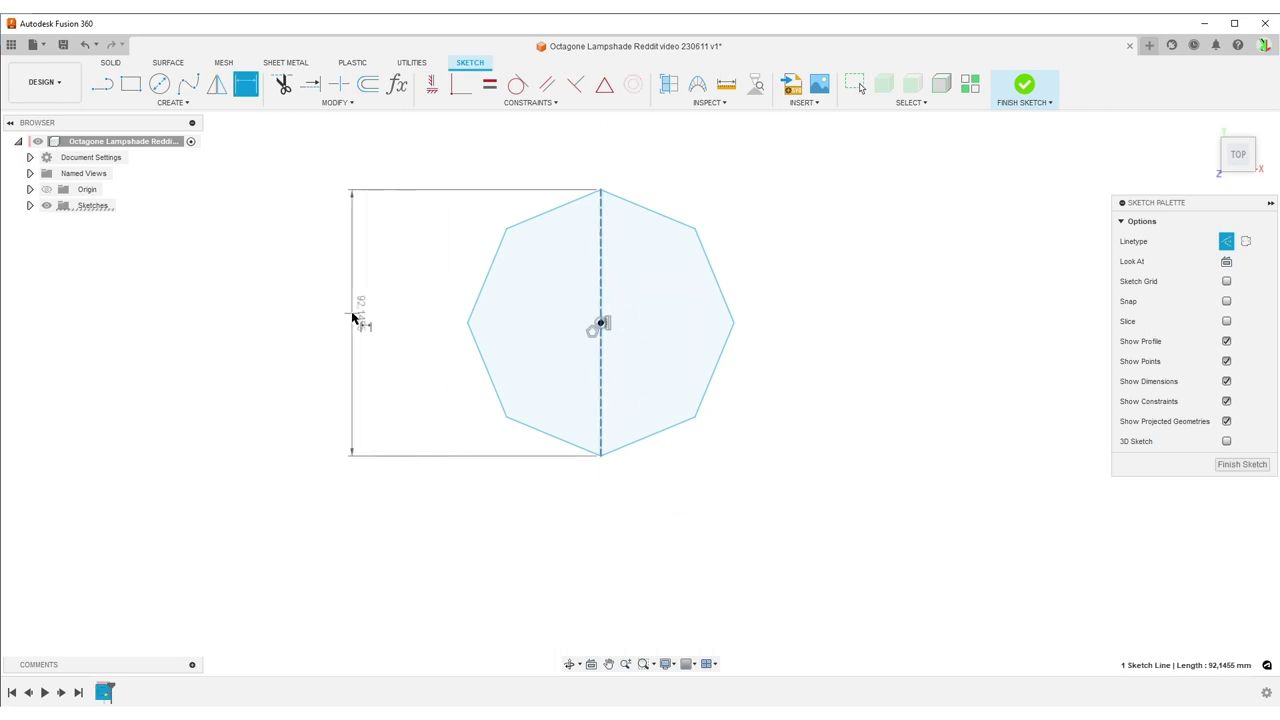
{"action": "left_click", "coordinate": [354, 320]}
{"action": "type", "text": "300"}
{"action": "key", "text": "Return"}
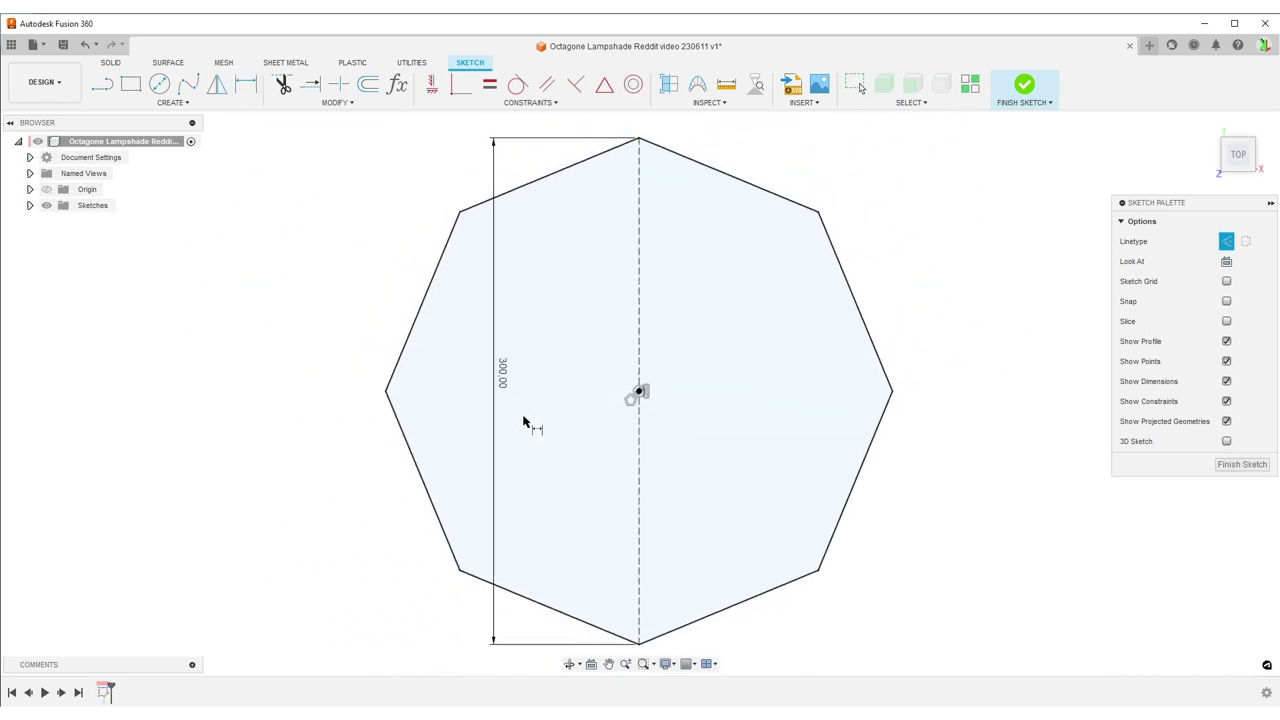
{"action": "scroll", "coordinate": [766, 451], "scroll_direction": "down", "scroll_amount": 2}
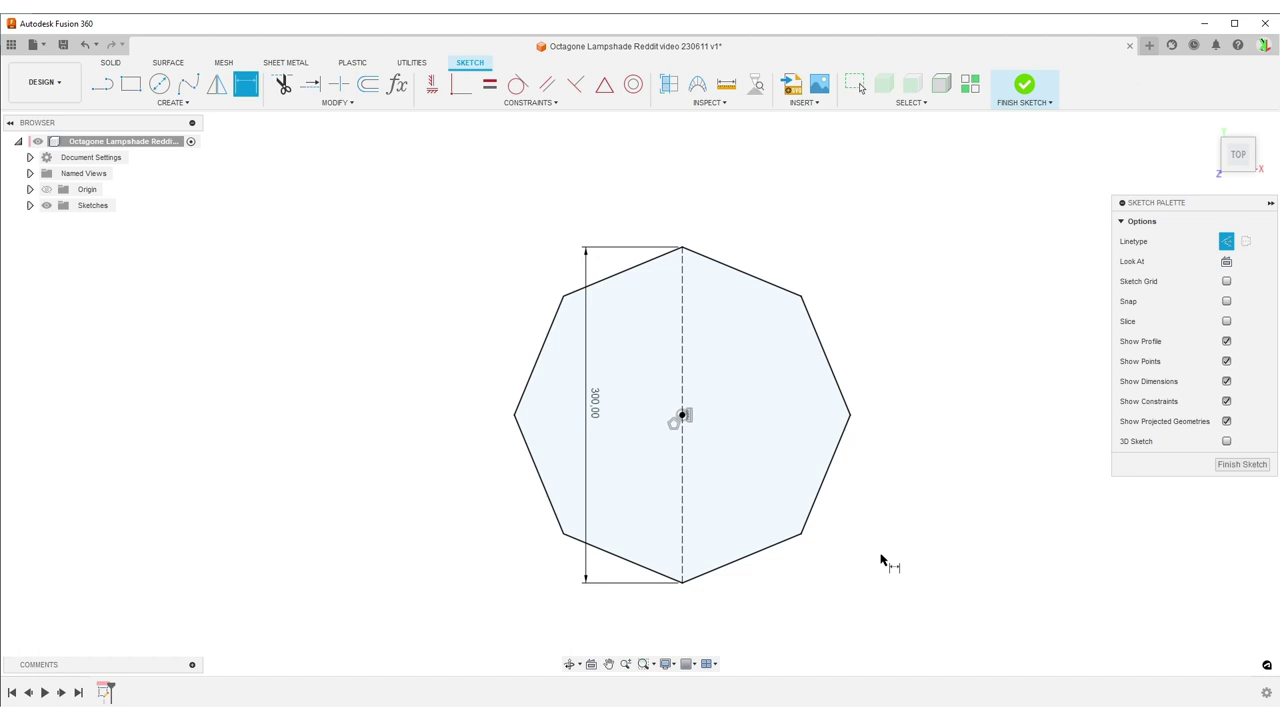
{"action": "key", "text": "Escape"}
{"action": "left_click", "coordinate": [731, 378]}
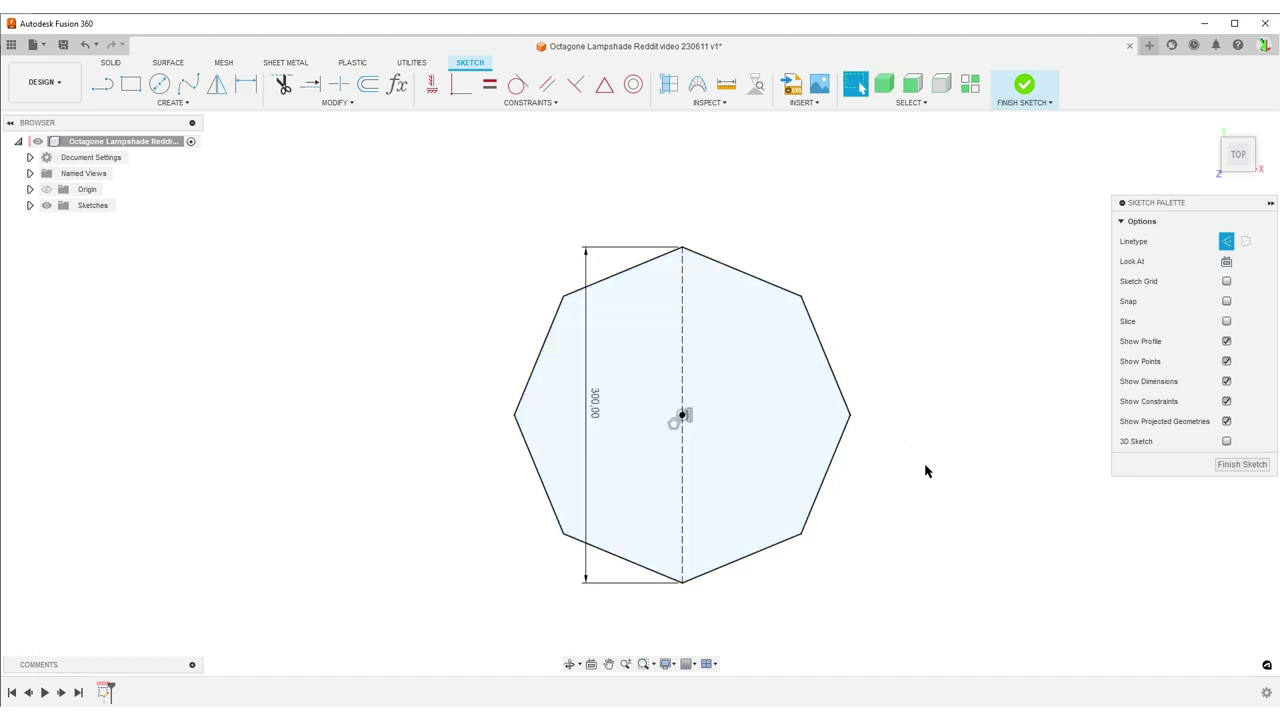
Convert every octagon edge except the lower-right one to construction lines, then check that edge's length
{"action": "mouse_move", "coordinate": [924, 462]}
{"action": "left_mouse_down"}
{"action": "mouse_move", "coordinate": [754, 414]}
{"action": "mouse_move", "coordinate": [403, 262]}
{"action": "mouse_move", "coordinate": [388, 235]}
{"action": "left_mouse_up"}
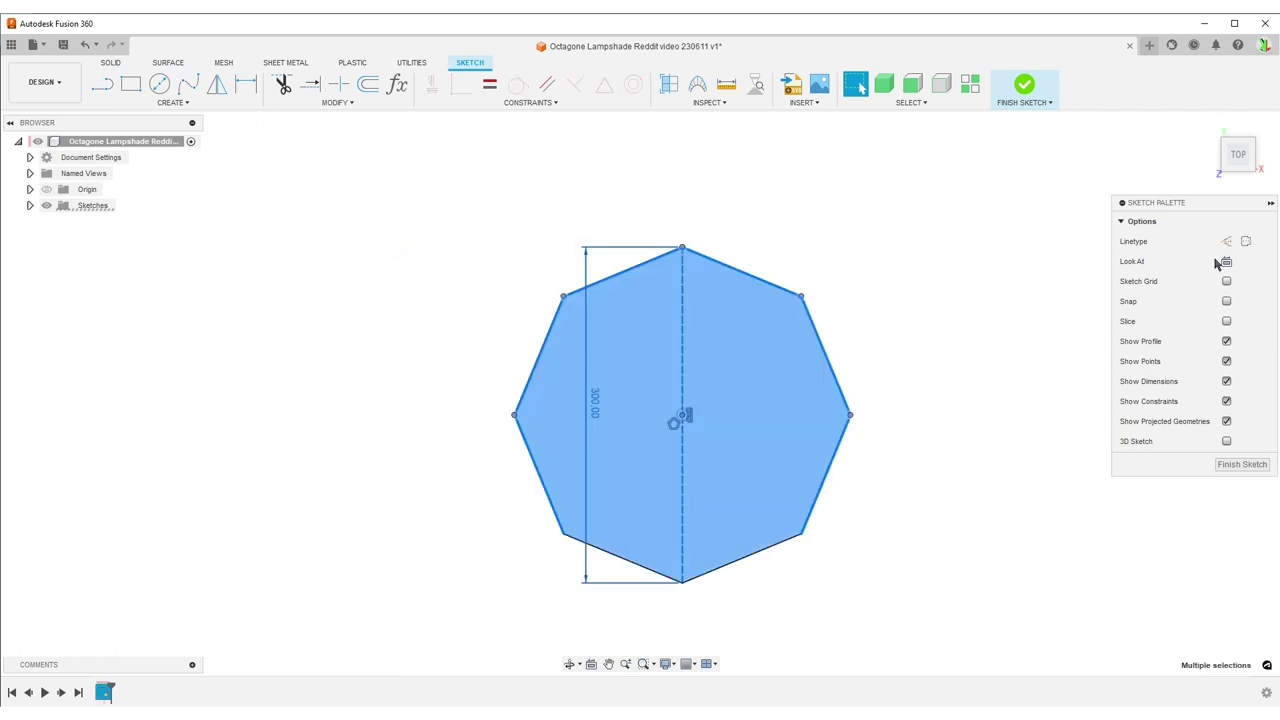
{"action": "left_click", "coordinate": [1226, 241]}
{"action": "left_click", "coordinate": [855, 537]}
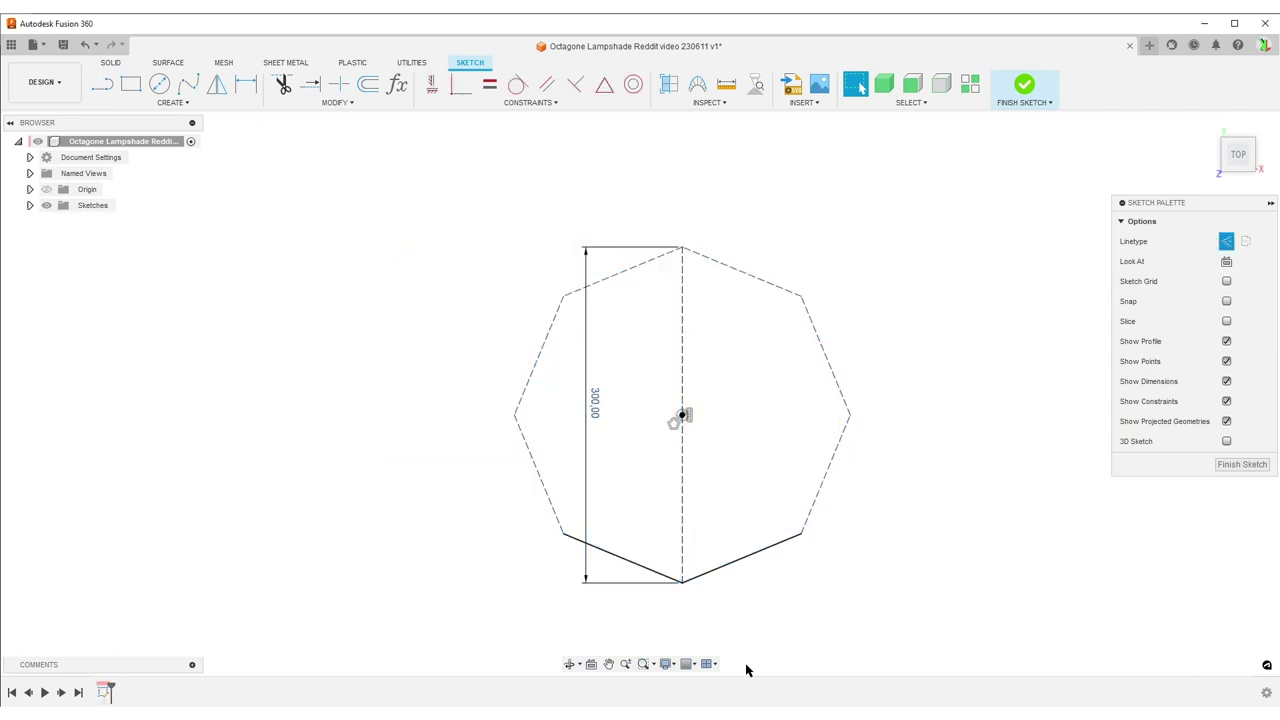
{"action": "left_click", "coordinate": [615, 563]}
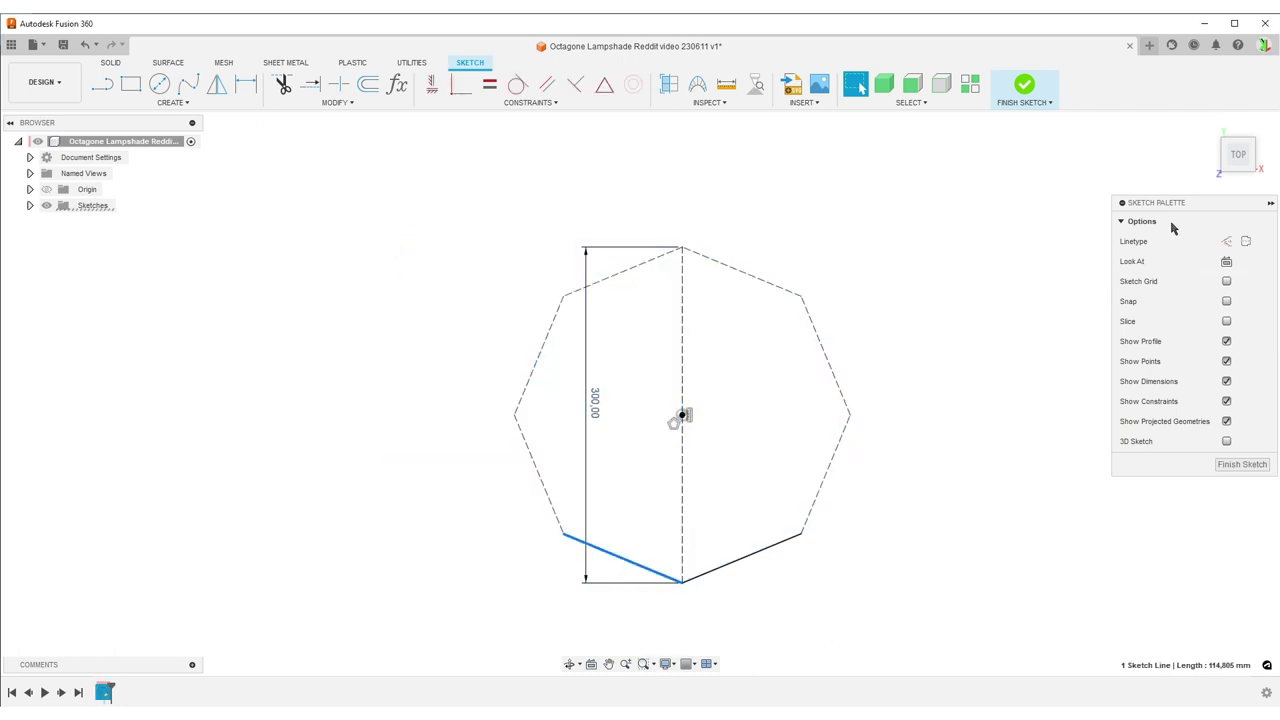
{"action": "left_click", "coordinate": [1226, 241]}
{"action": "left_click", "coordinate": [985, 445]}
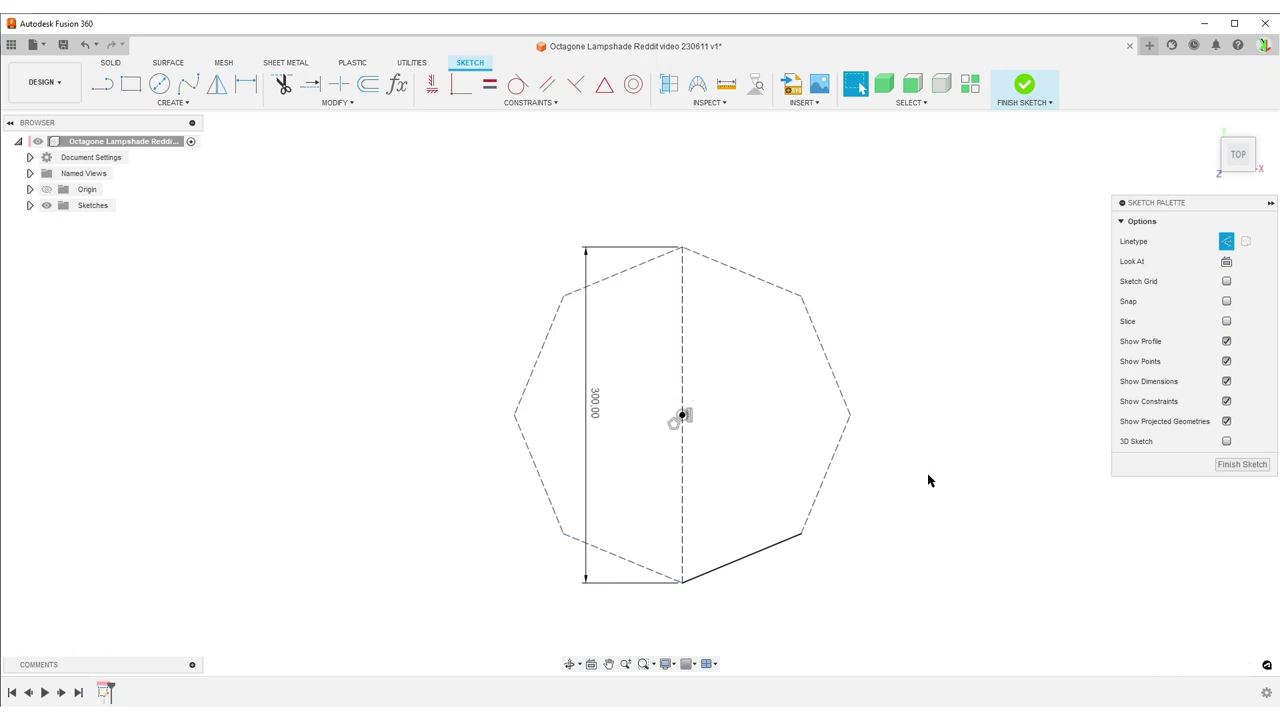
{"action": "left_click", "coordinate": [734, 569]}
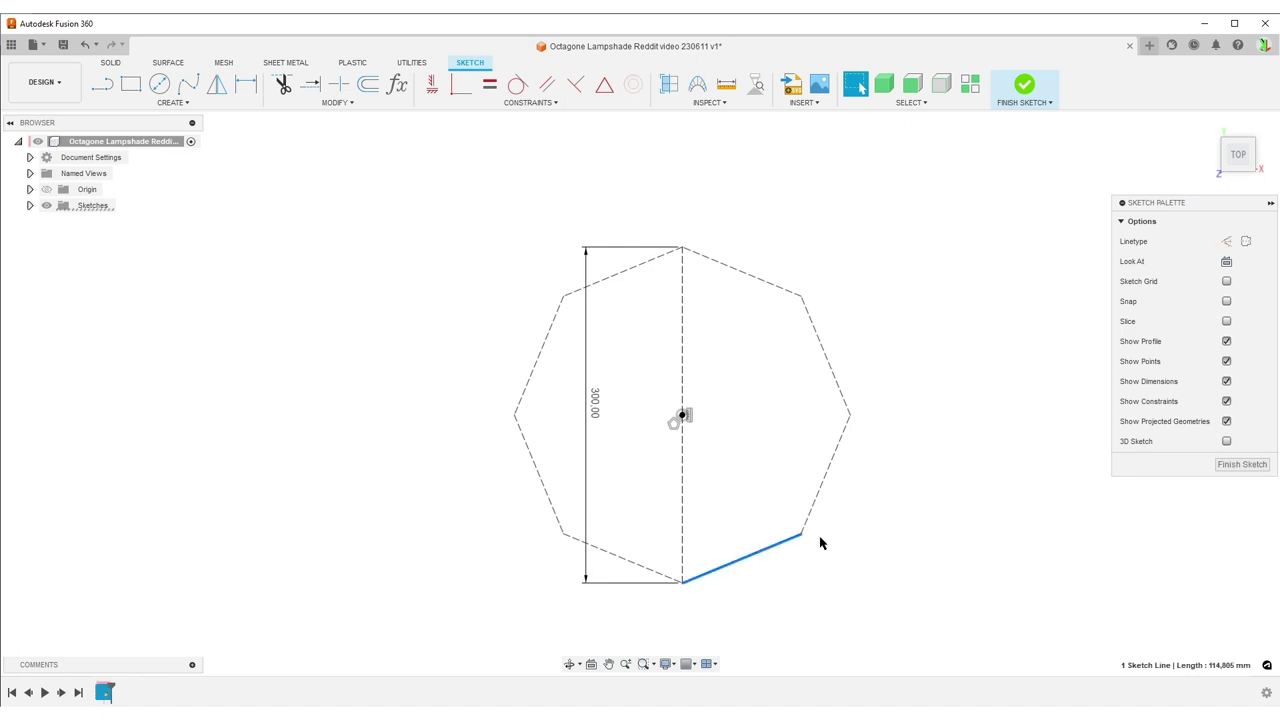
{"action": "left_click", "coordinate": [754, 546]}
Highlight the upper panel's top and left edges in yellow on the photo, then finish the octagon sketch
{"action": "key", "text": "alt+Tab"}
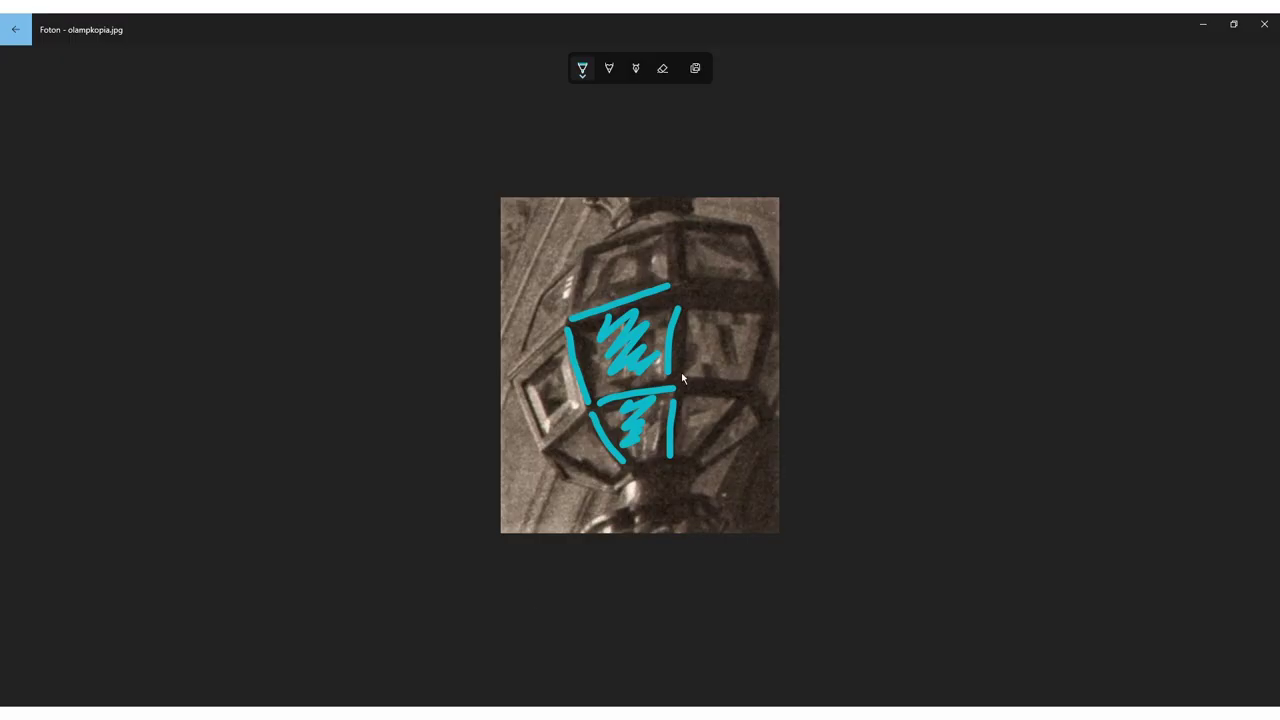
{"action": "left_click", "coordinate": [591, 68]}
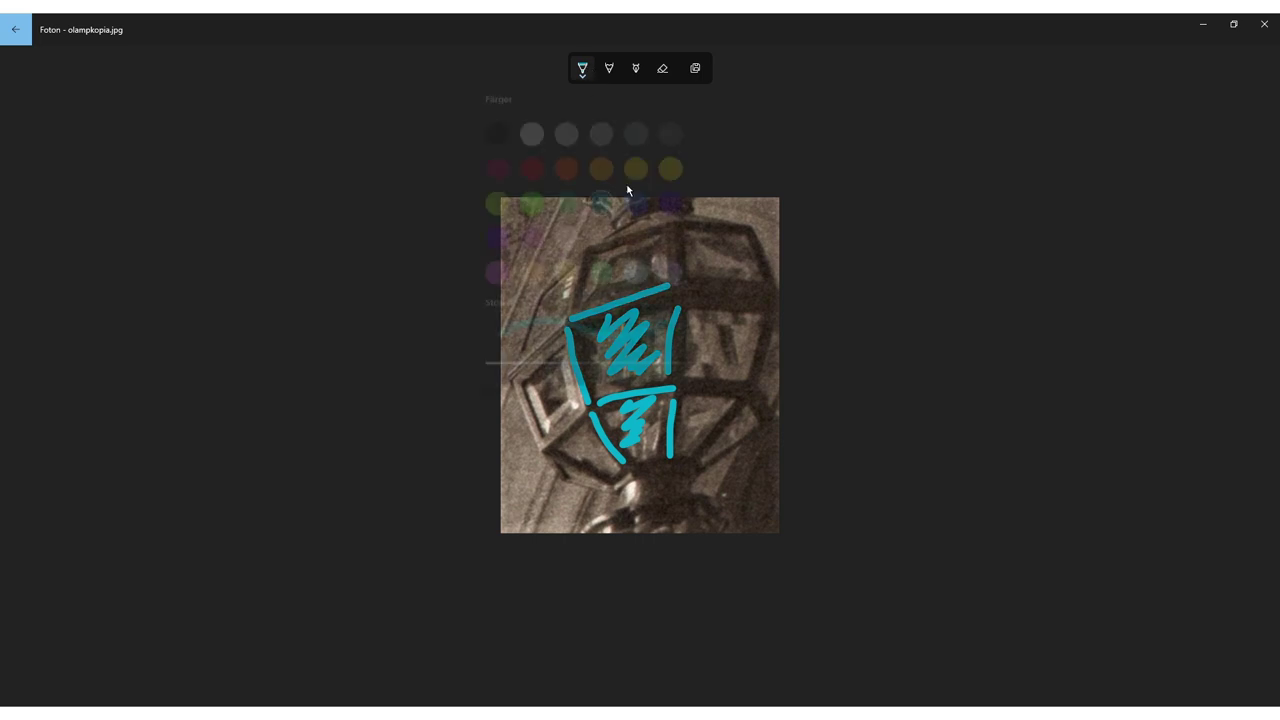
{"action": "left_click", "coordinate": [636, 164]}
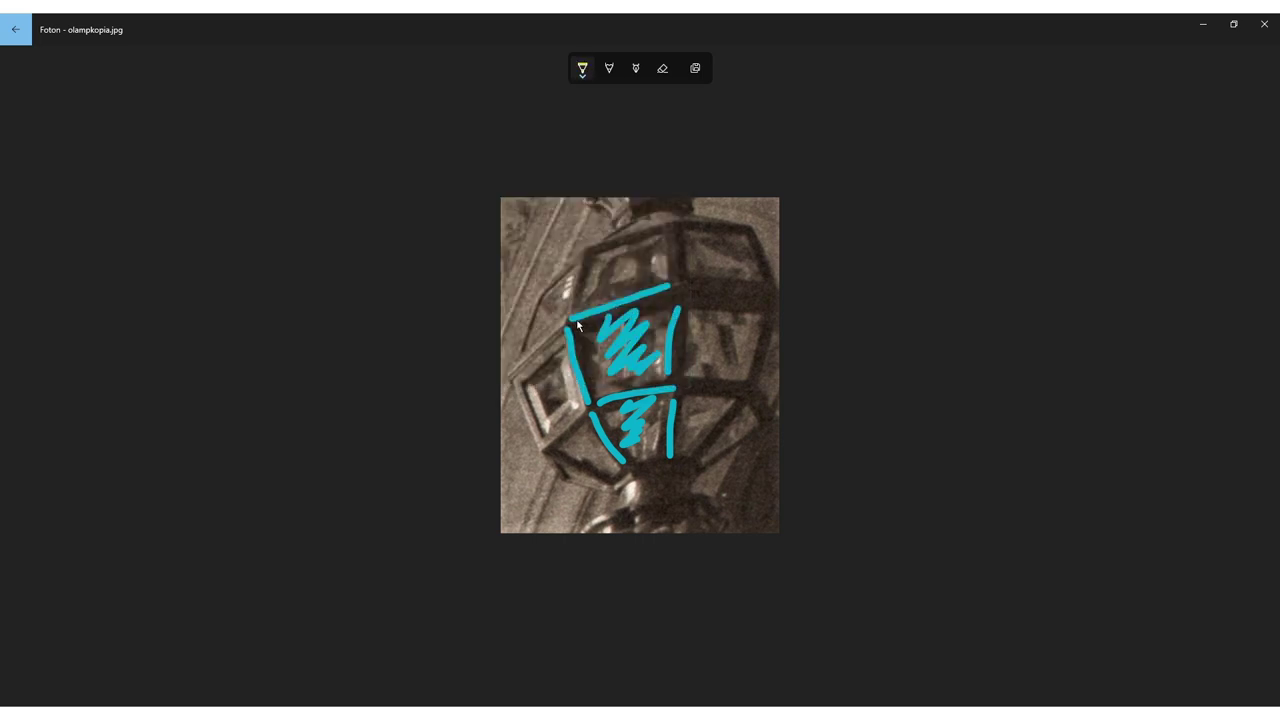
{"action": "left_click_drag", "start_coordinate": [577, 322], "coordinate": [652, 297]}
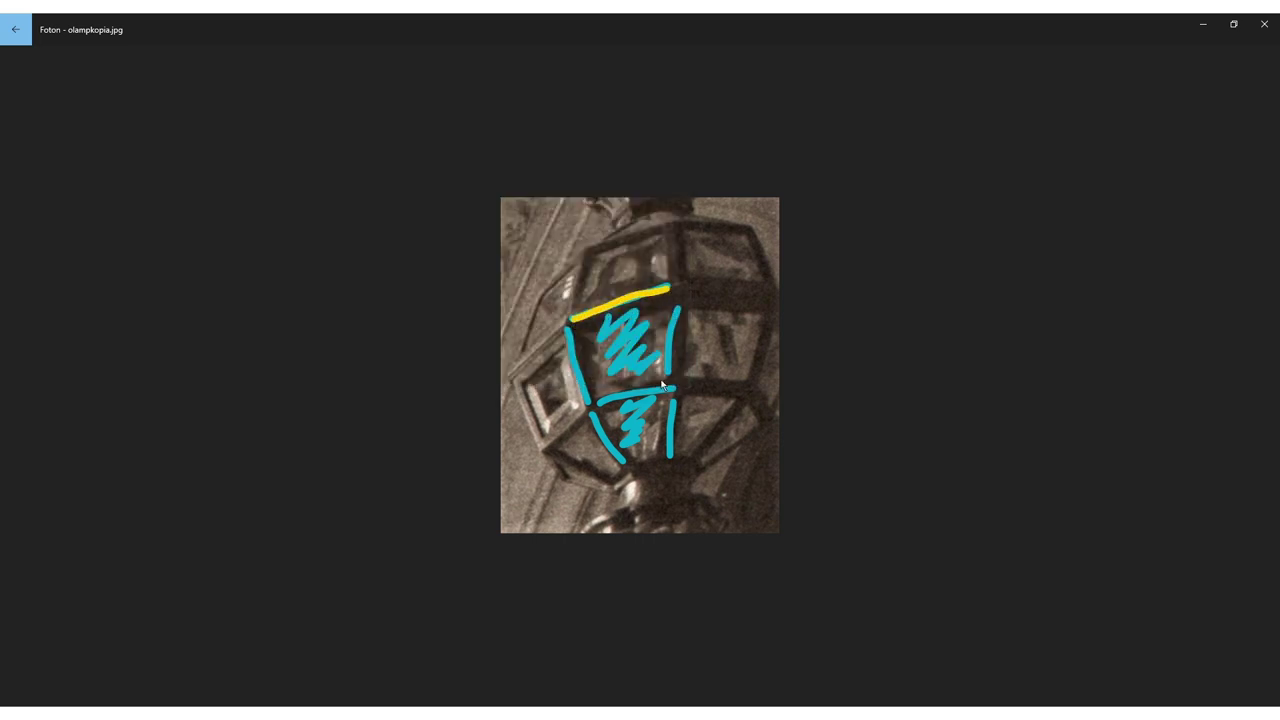
{"action": "mouse_move", "coordinate": [567, 334]}
{"action": "left_mouse_down"}
{"action": "mouse_move", "coordinate": [586, 400]}
{"action": "mouse_move", "coordinate": [632, 473]}
{"action": "left_mouse_up"}
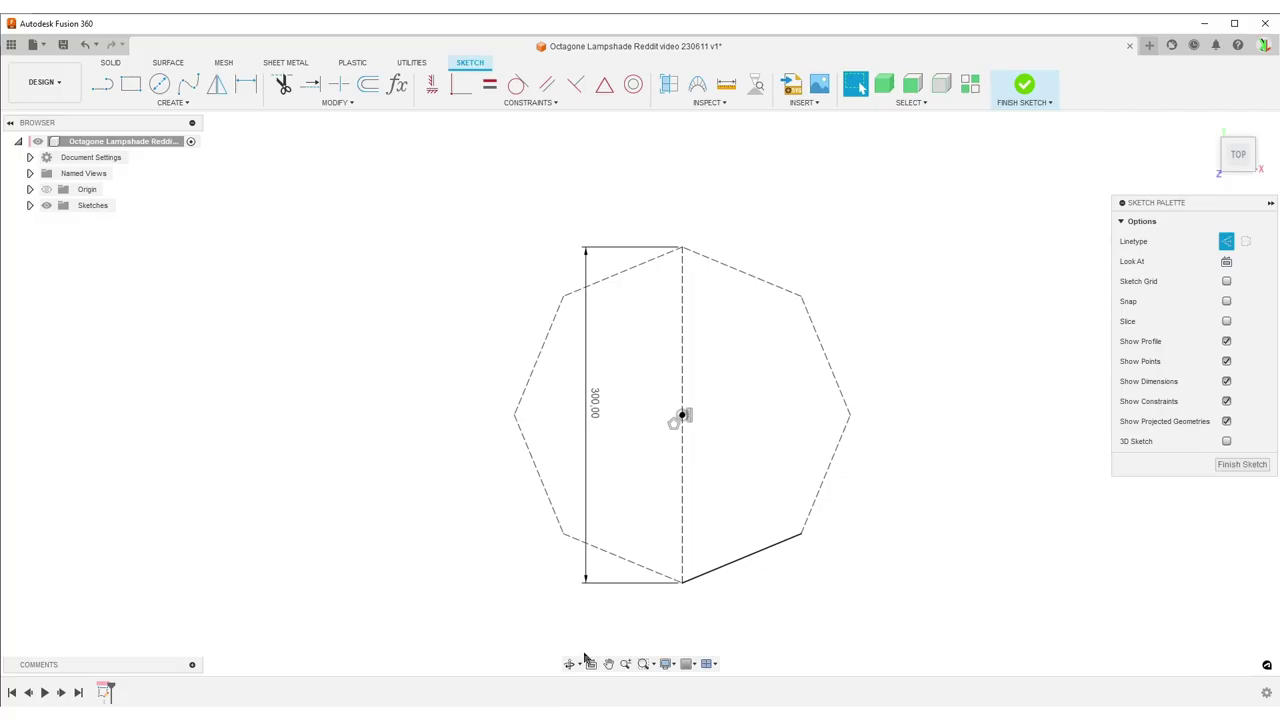
{"action": "left_click", "coordinate": [1240, 465]}
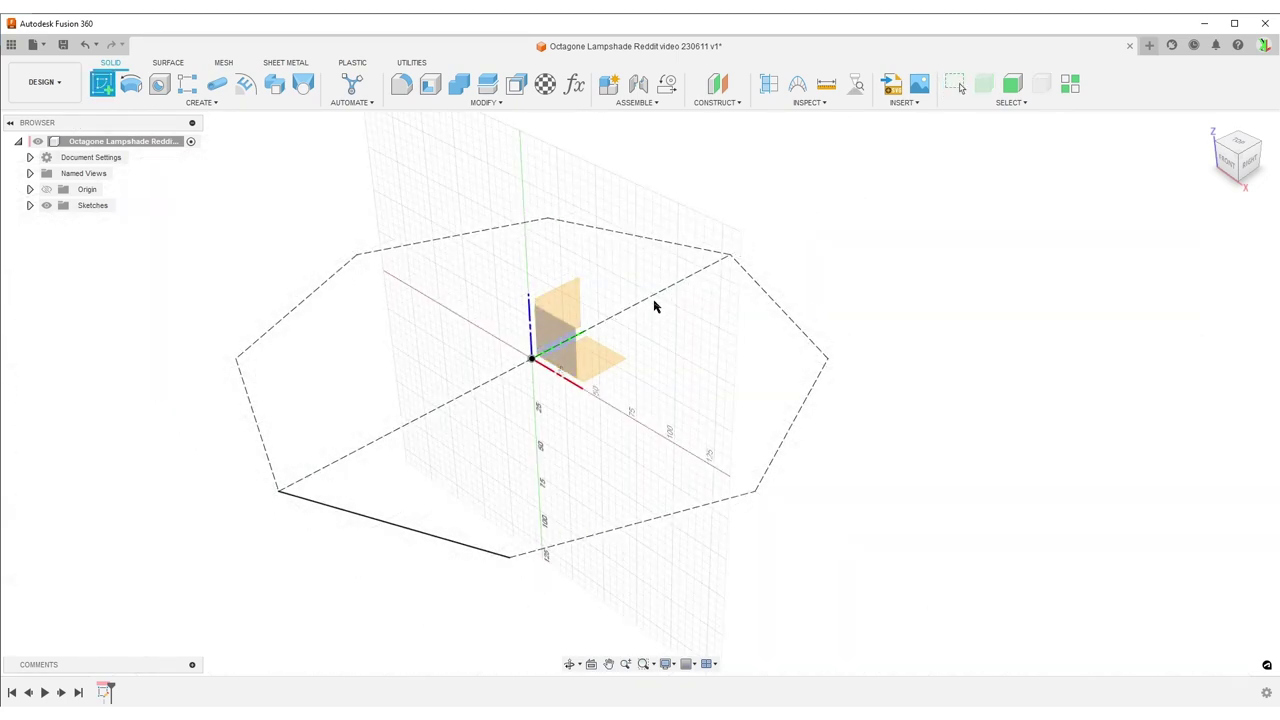
Start a sketch on the vertical origin plane and project the octagon's left corner point
{"action": "left_click", "coordinate": [580, 290]}
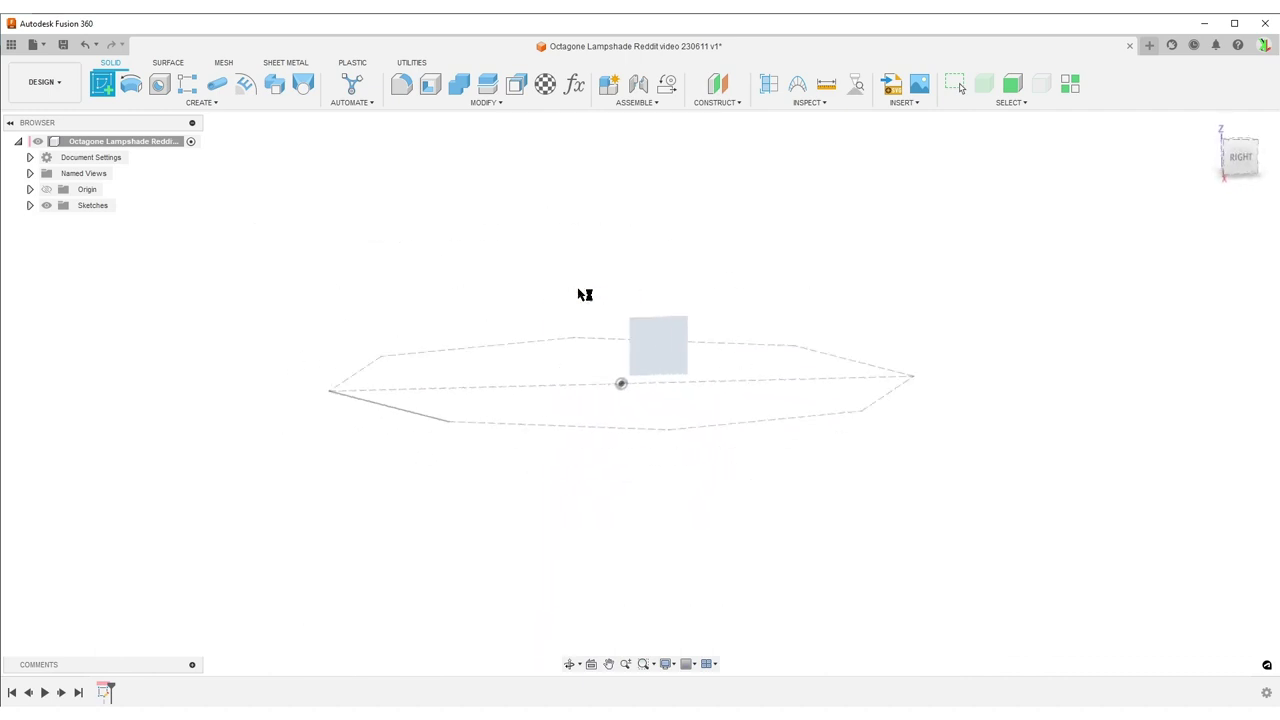
{"action": "key", "text": "p"}
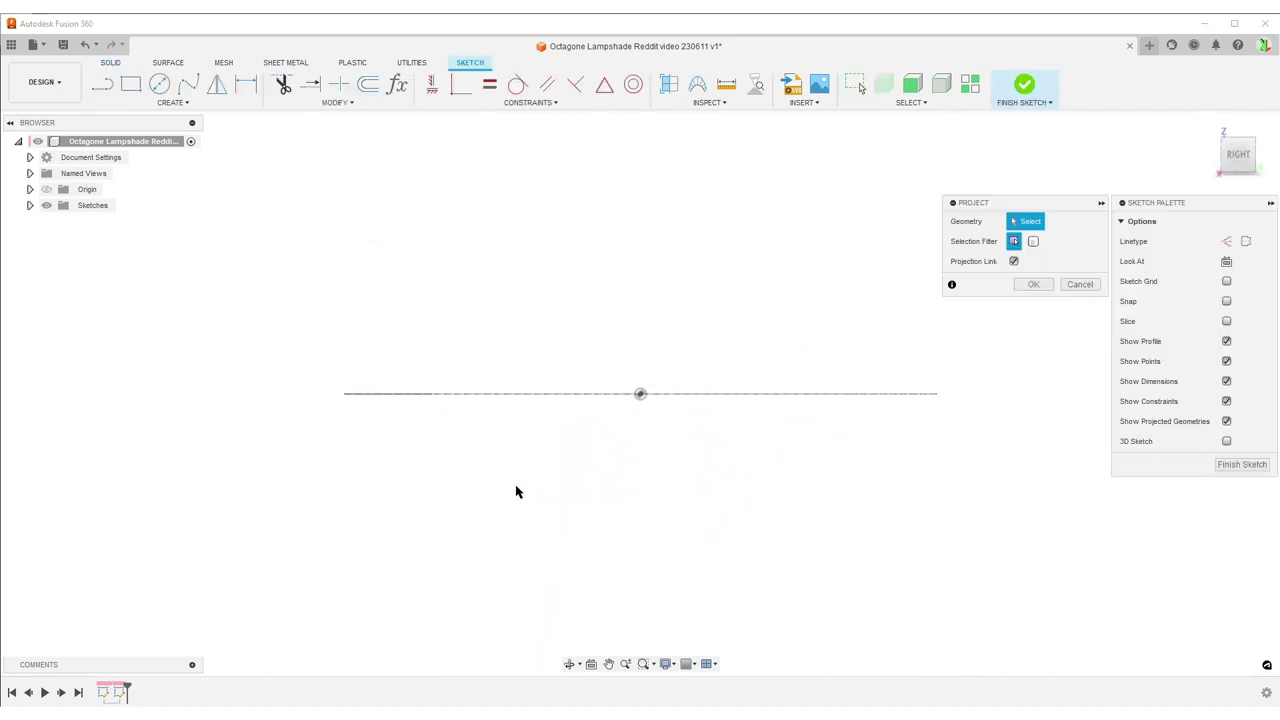
{"action": "middle_click_drag", "start_coordinate": [517, 491], "coordinate": [460, 500], "text": "shift"}
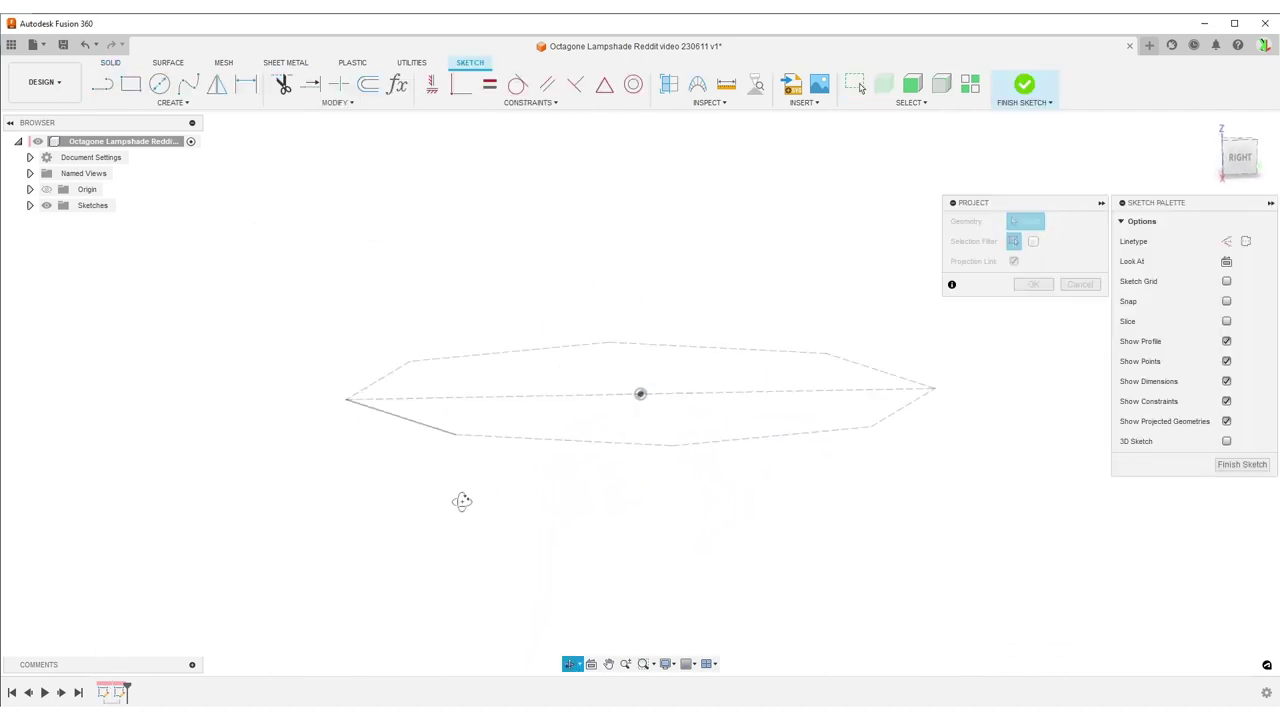
{"action": "left_click", "coordinate": [345, 399]}
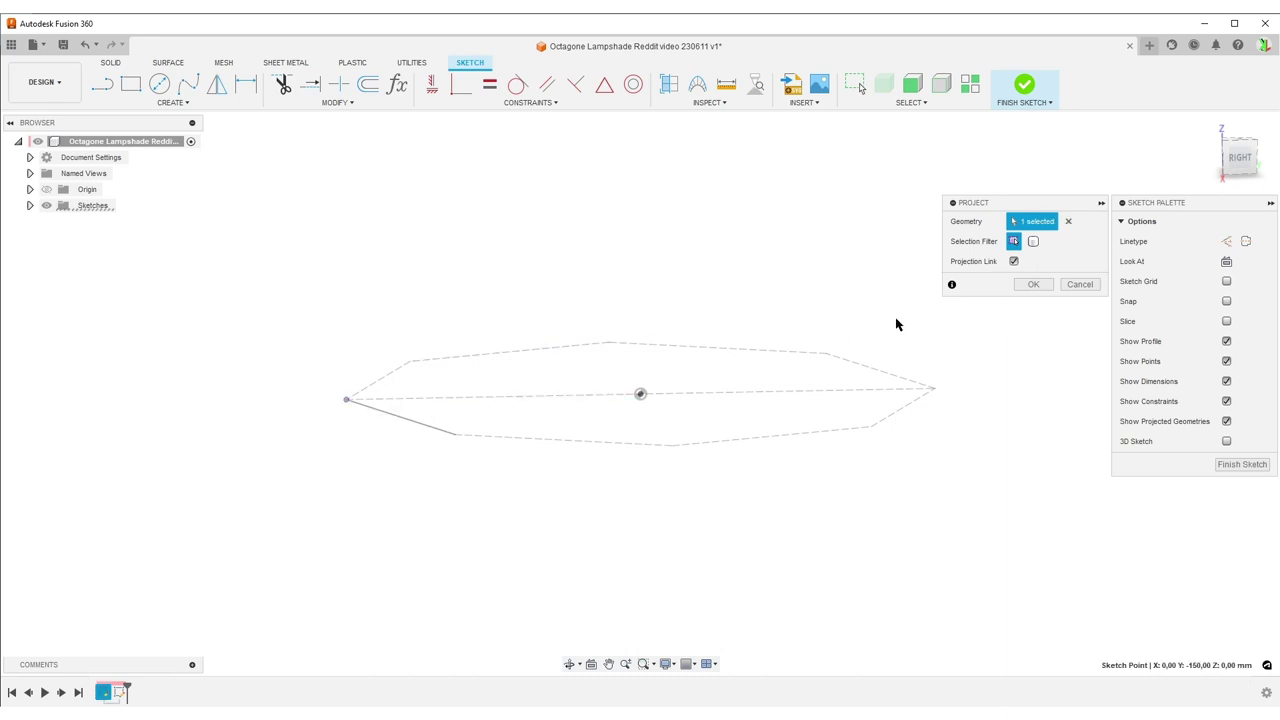
{"action": "left_click", "coordinate": [1033, 285]}
Draw a construction circle centred on the origin through the projected corner
{"action": "key", "text": "c"}
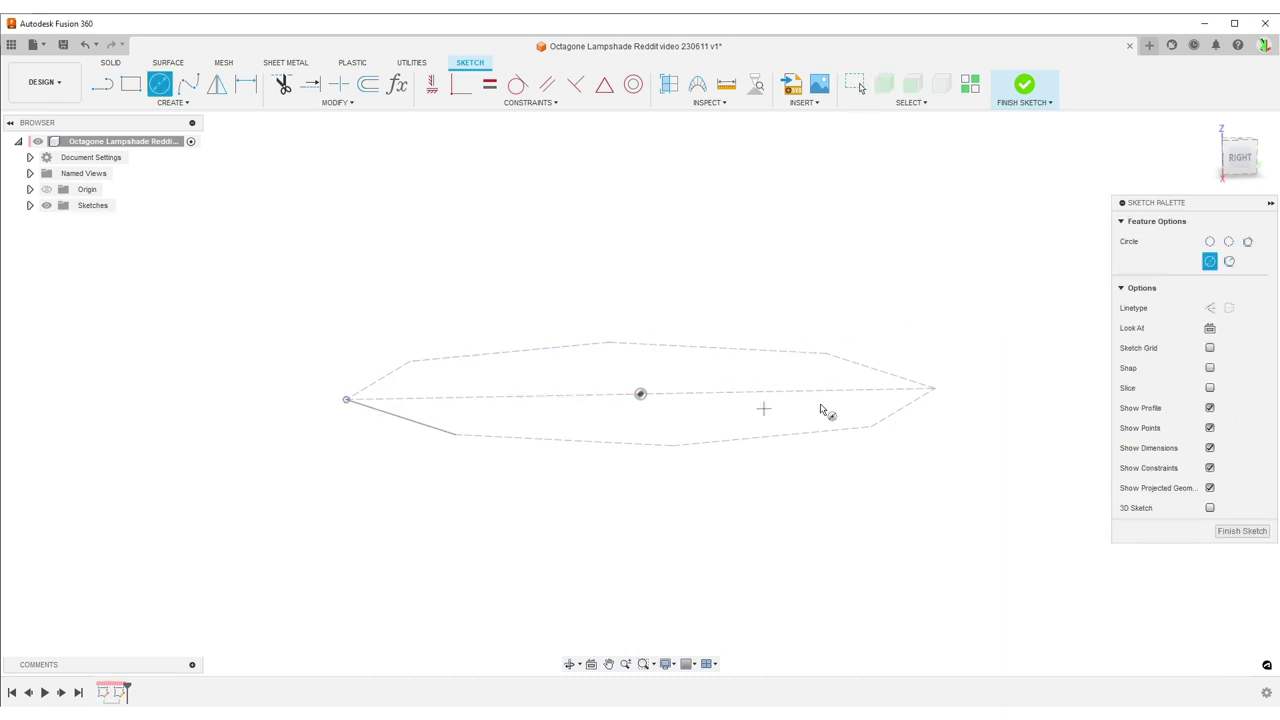
{"action": "left_click", "coordinate": [1210, 308]}
{"action": "left_click", "coordinate": [640, 393]}
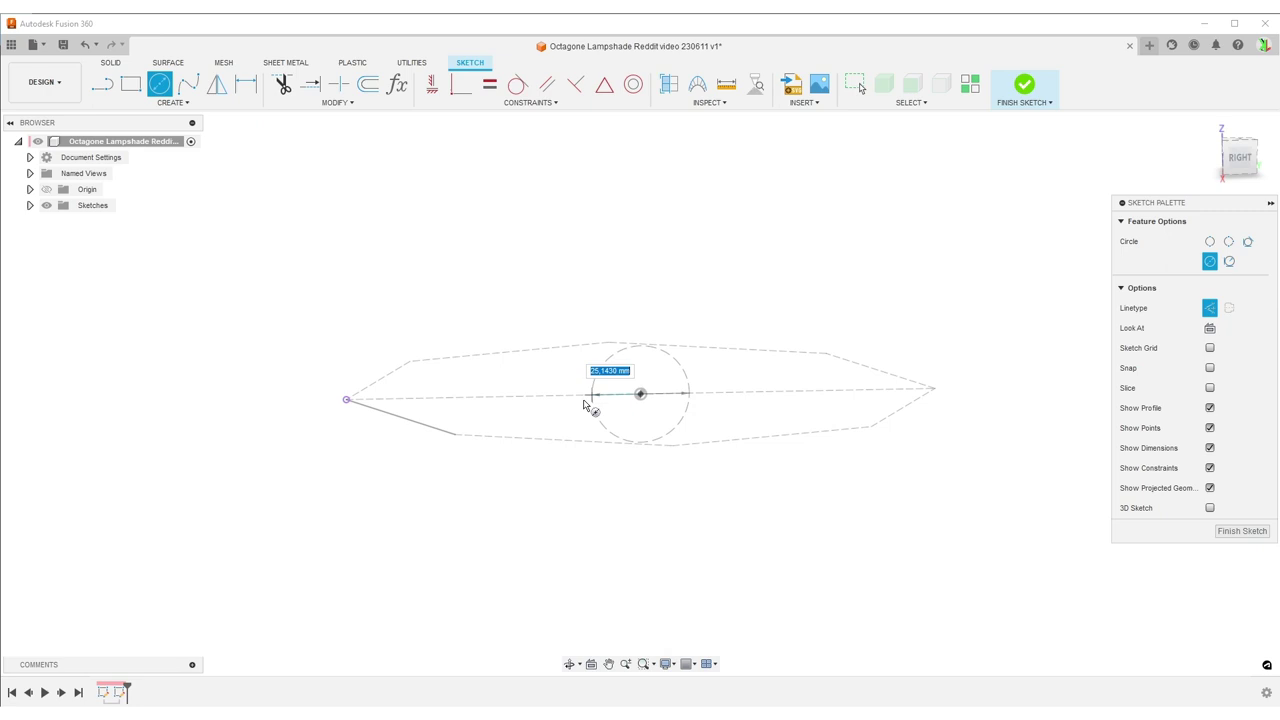
{"action": "left_click", "coordinate": [347, 400]}
{"action": "scroll", "coordinate": [670, 505], "scroll_direction": "down", "scroll_amount": 3}
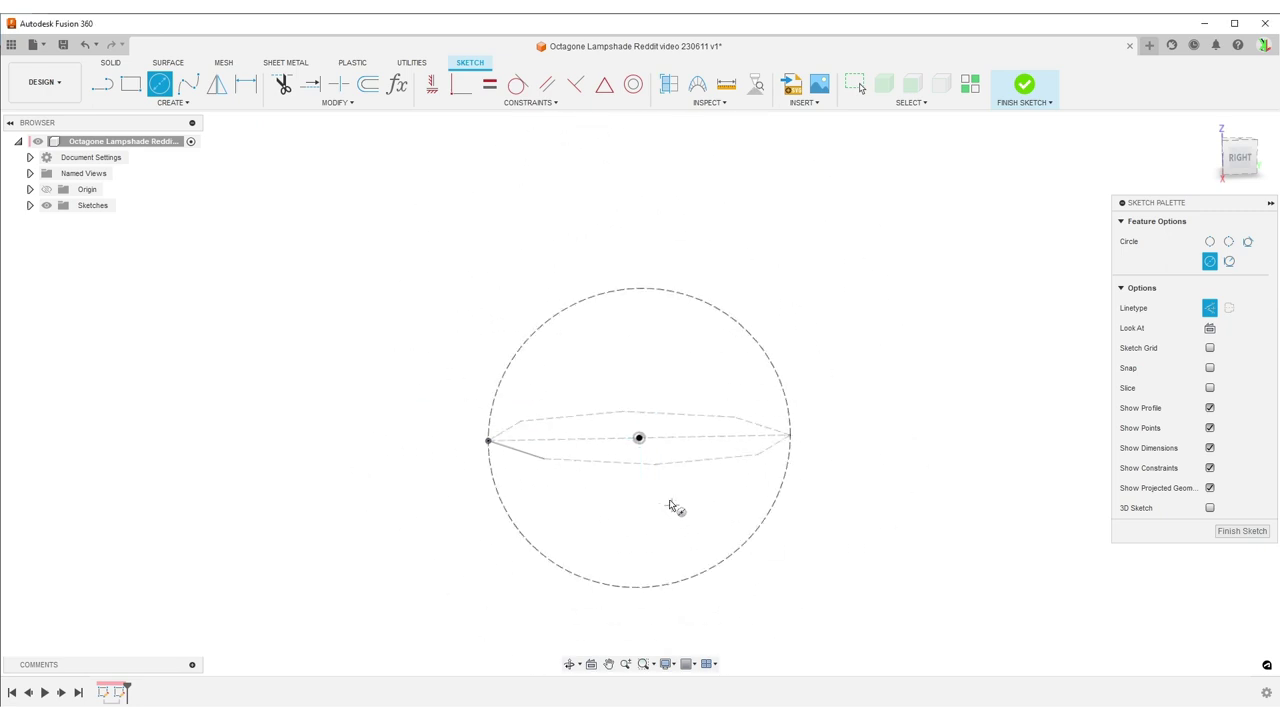
{"action": "key", "text": "Escape"}
{"action": "middle_click_drag", "start_coordinate": [670, 505], "coordinate": [650, 404]}
Draw two solid chord lines down from the projected corner along the circle
{"action": "key", "text": "l"}
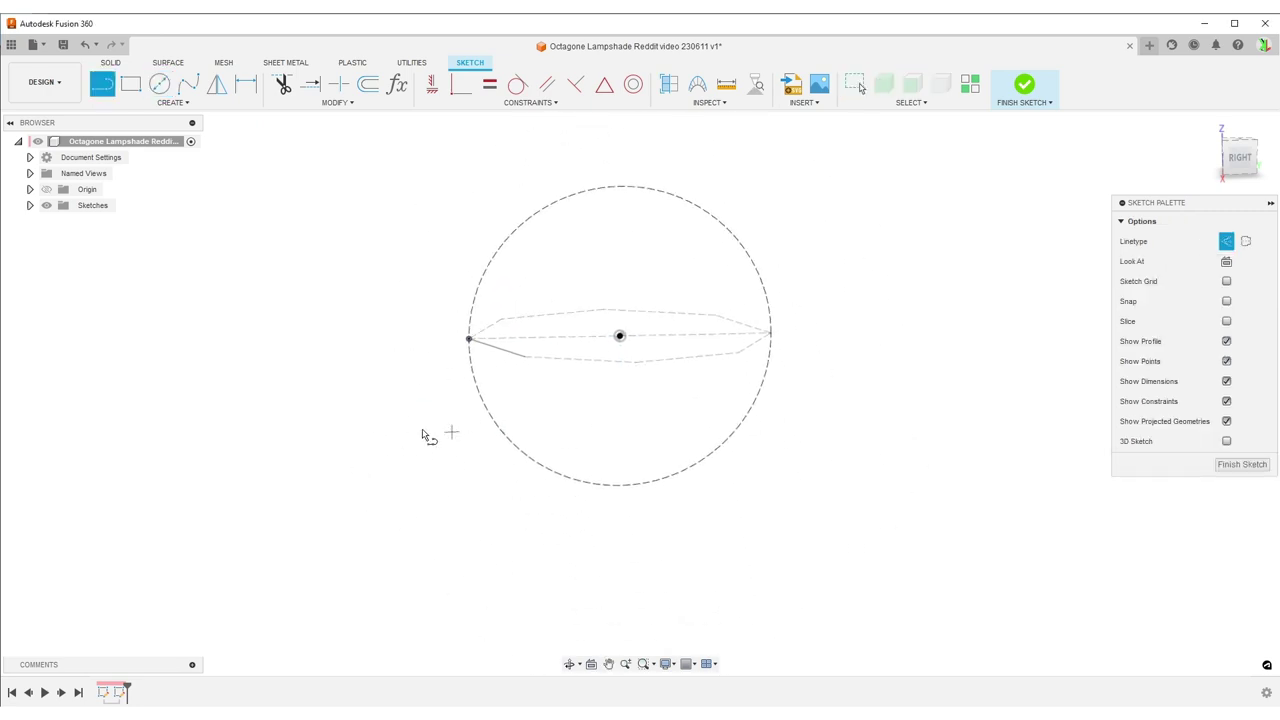
{"action": "left_click", "coordinate": [1226, 241]}
{"action": "scroll", "coordinate": [581, 410], "scroll_direction": "up", "scroll_amount": 4}
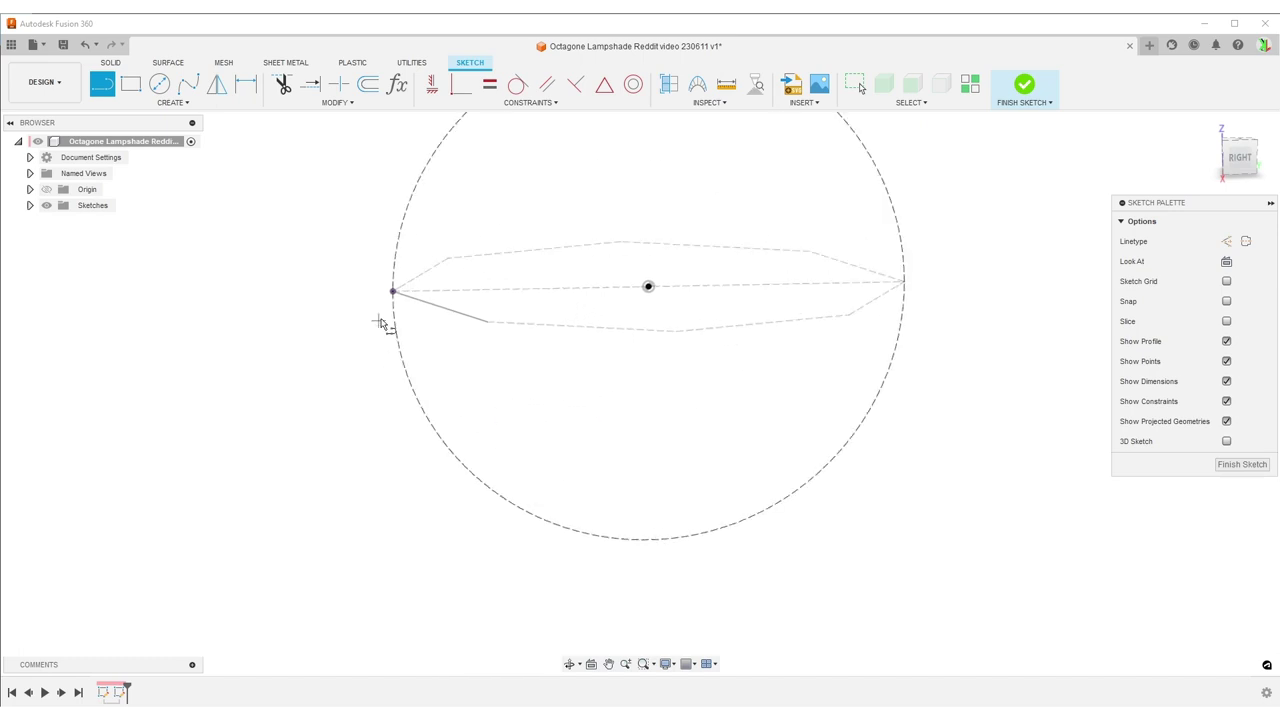
{"action": "left_click", "coordinate": [393, 291]}
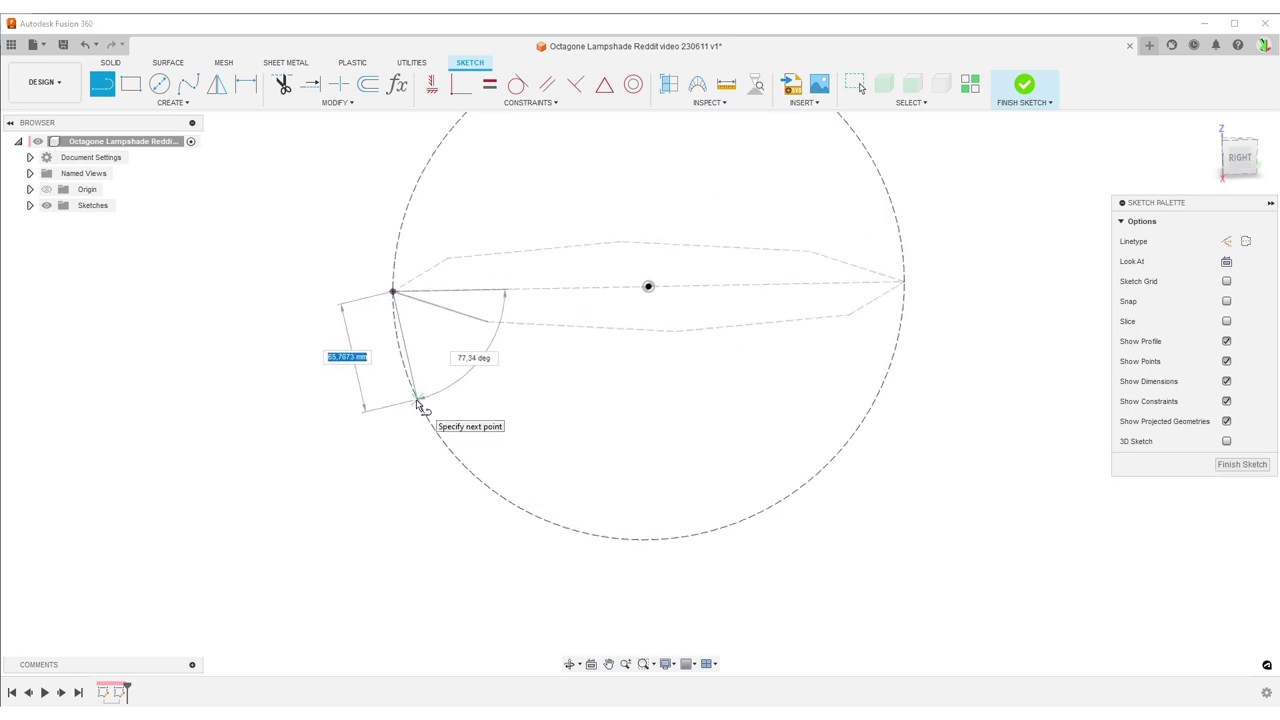
{"action": "left_click", "coordinate": [418, 402]}
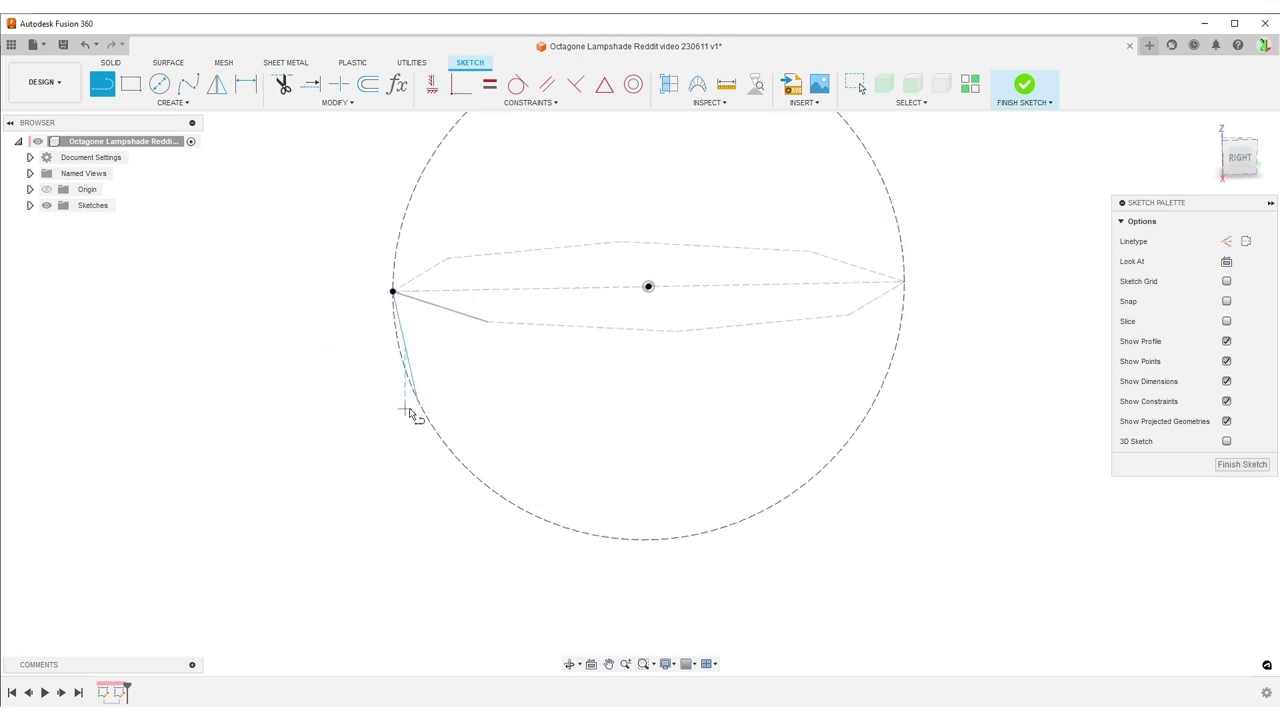
{"action": "left_click", "coordinate": [489, 488]}
{"action": "key", "text": "Escape"}
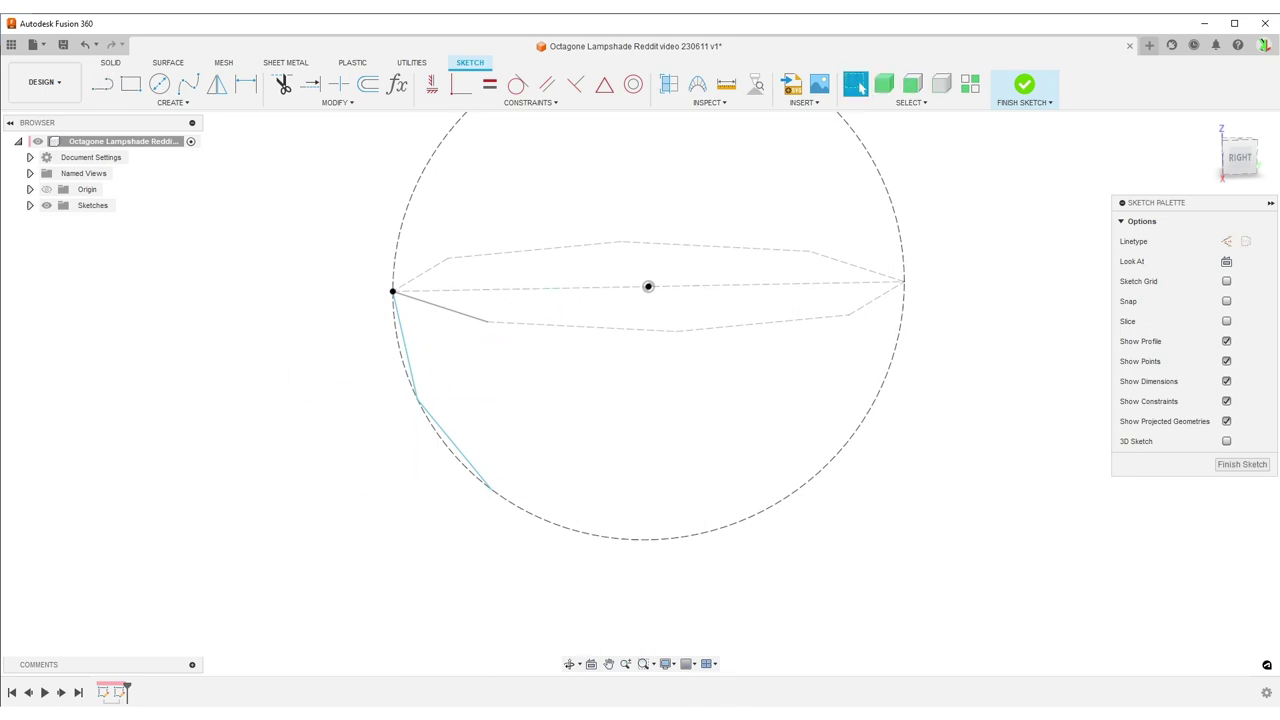
Retrace the panel's upper and lower left edges in green ink on the lamp photo
{"action": "left_click", "coordinate": [500, 645]}
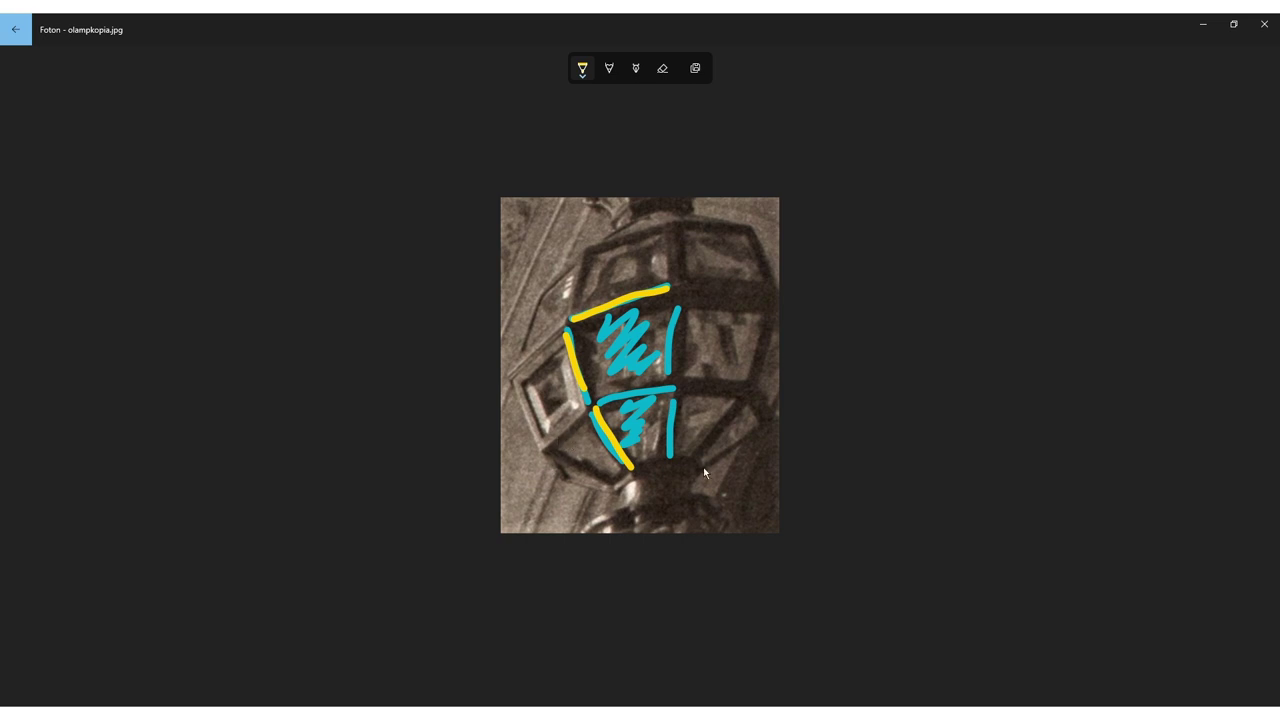
{"action": "left_click", "coordinate": [585, 67]}
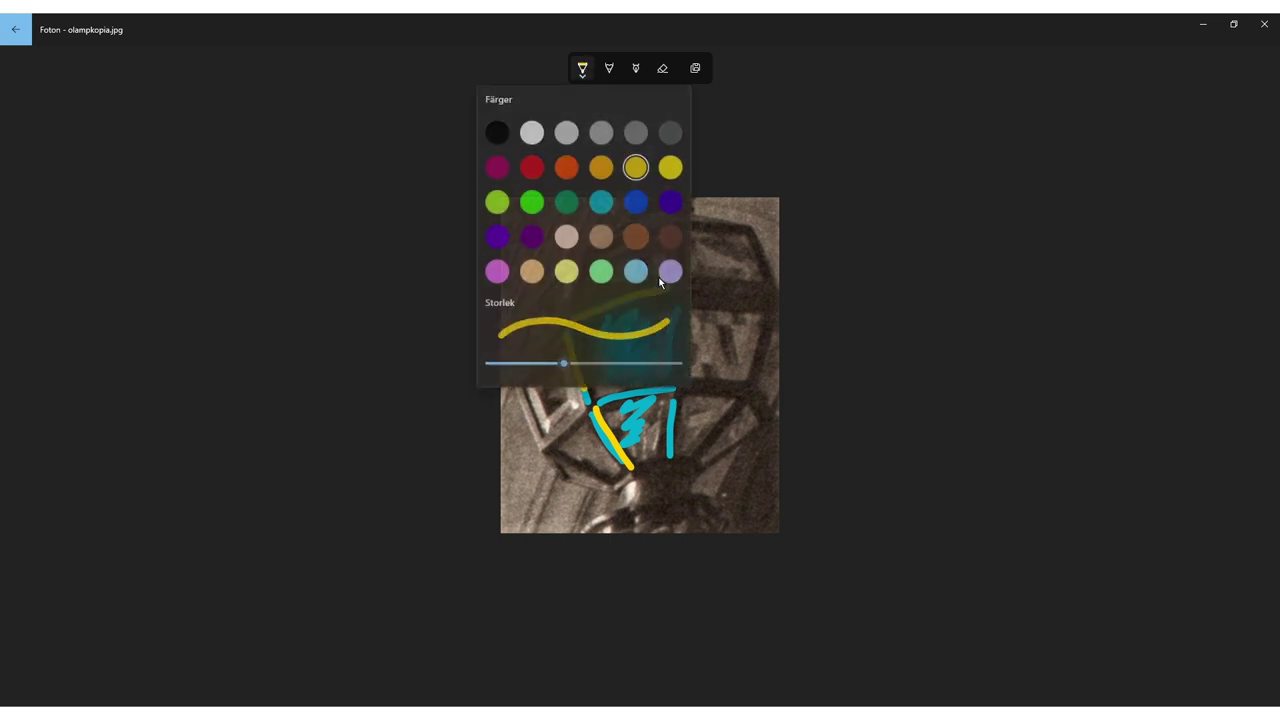
{"action": "left_click", "coordinate": [538, 199]}
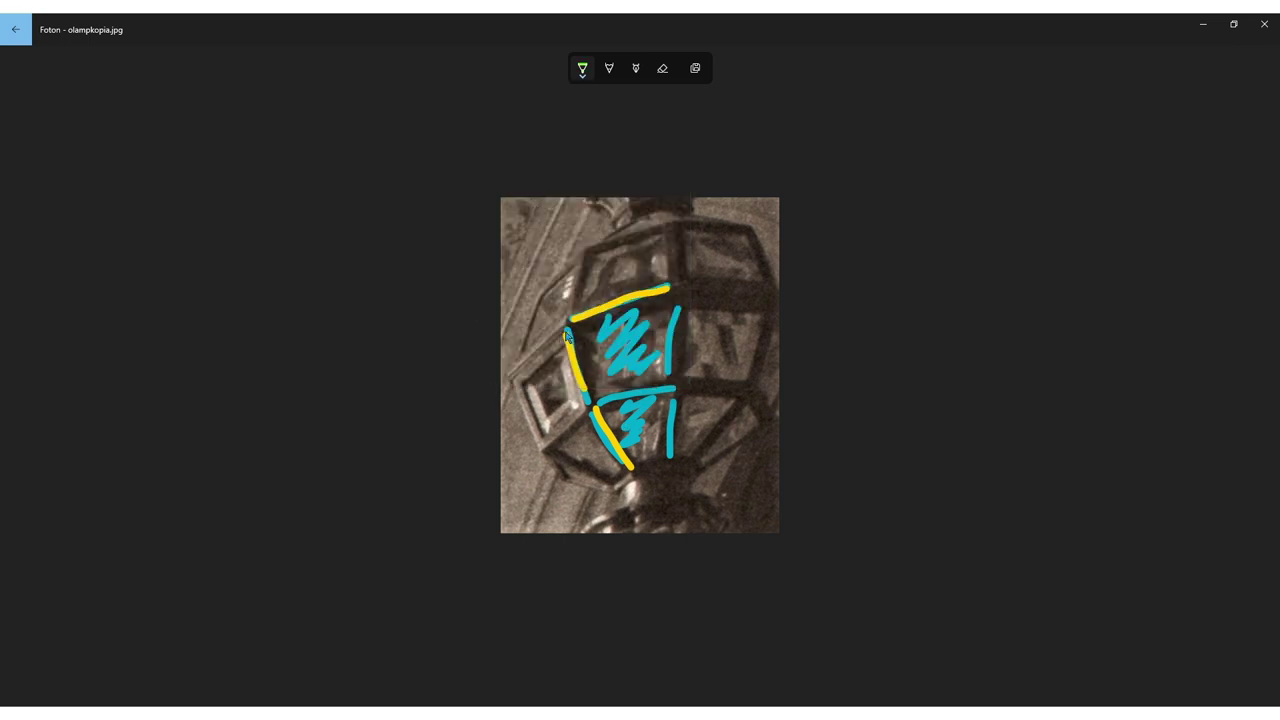
{"action": "left_click_drag", "start_coordinate": [566, 330], "coordinate": [572, 355]}
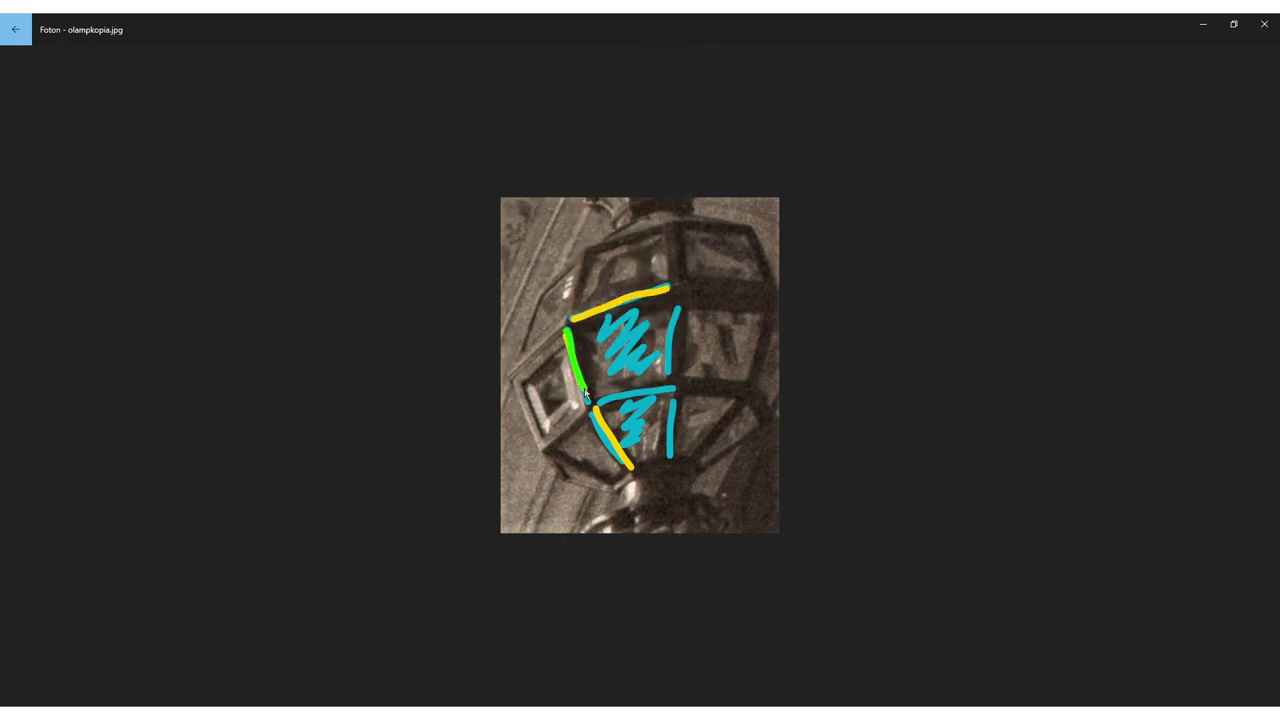
{"action": "left_click_drag", "start_coordinate": [592, 410], "coordinate": [616, 455]}
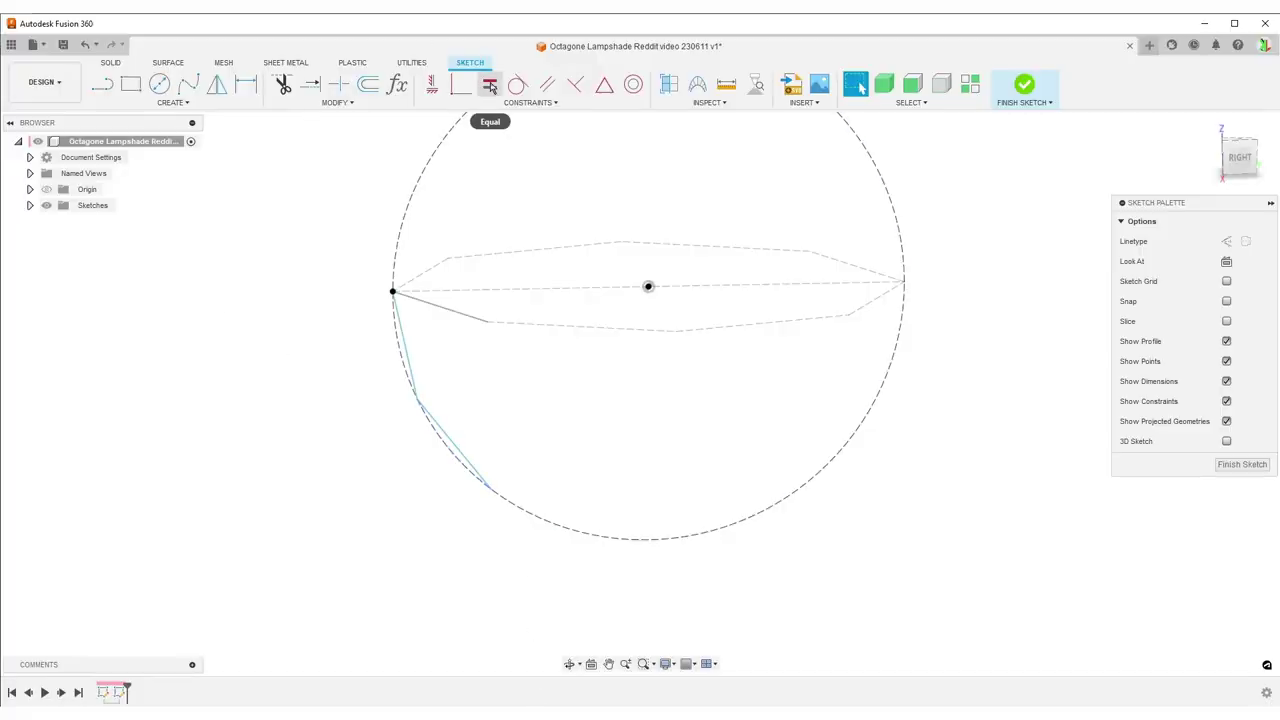
Constrain the two chords to be equal in length
{"action": "left_click", "coordinate": [489, 84]}
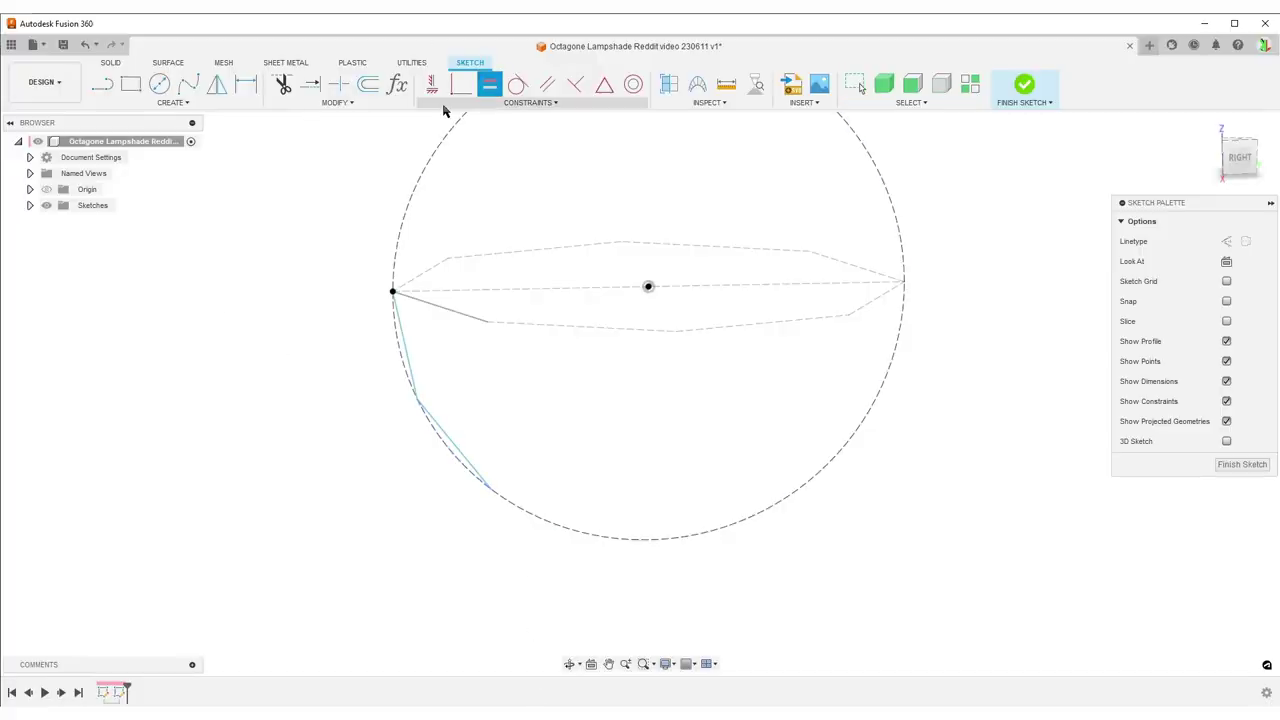
{"action": "left_click", "coordinate": [408, 350]}
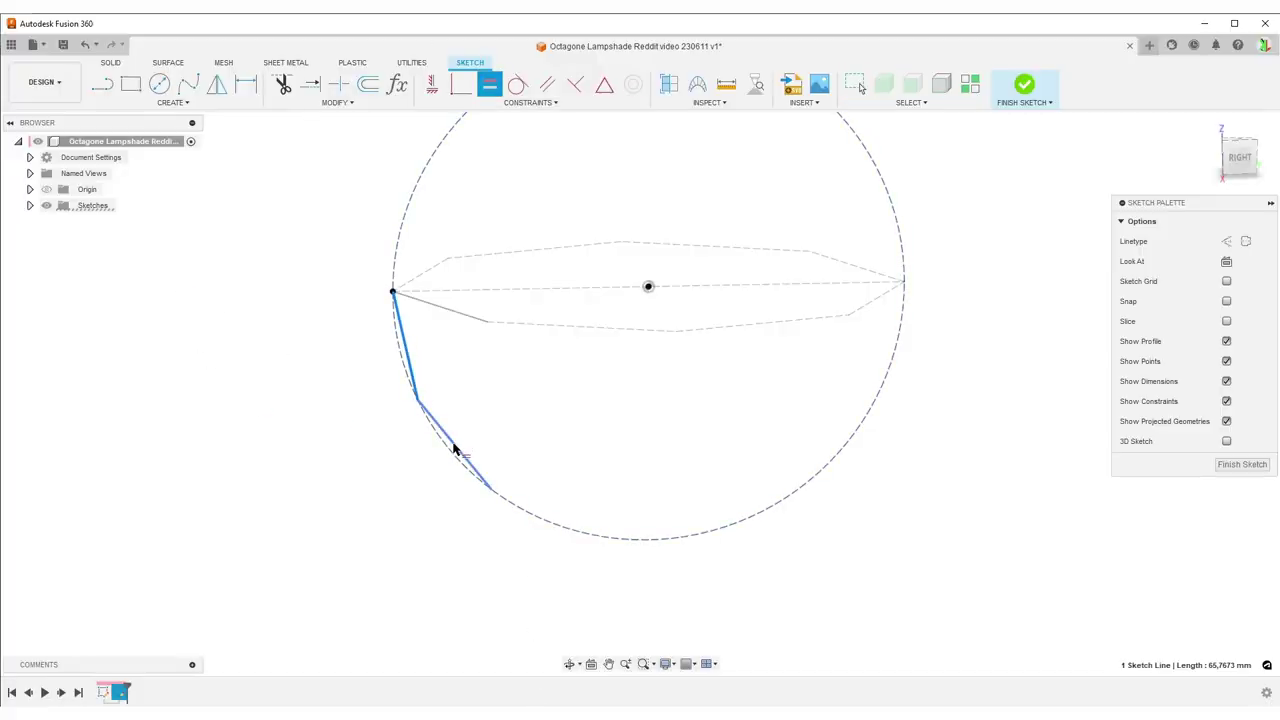
{"action": "left_click", "coordinate": [453, 449]}
Draw a horizontal chord from the lower chord's end to the circle, then return to the lamp photo
{"action": "key", "text": "l"}
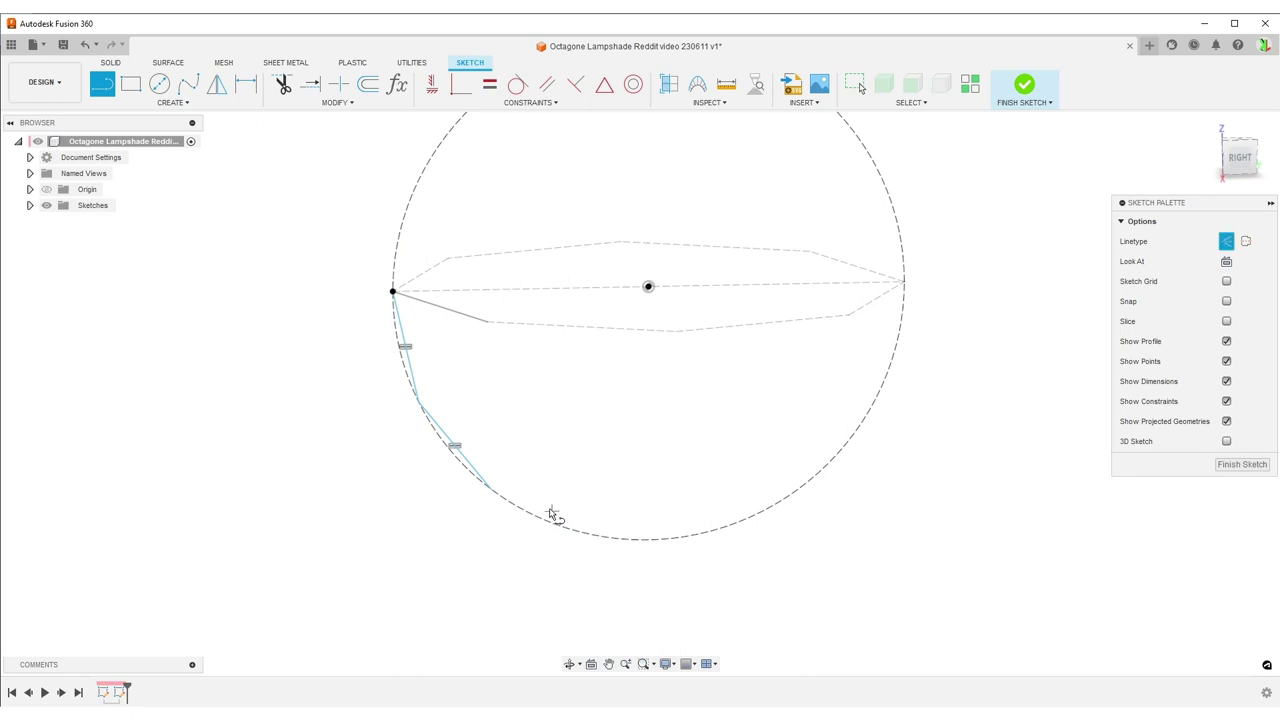
{"action": "left_click", "coordinate": [491, 489]}
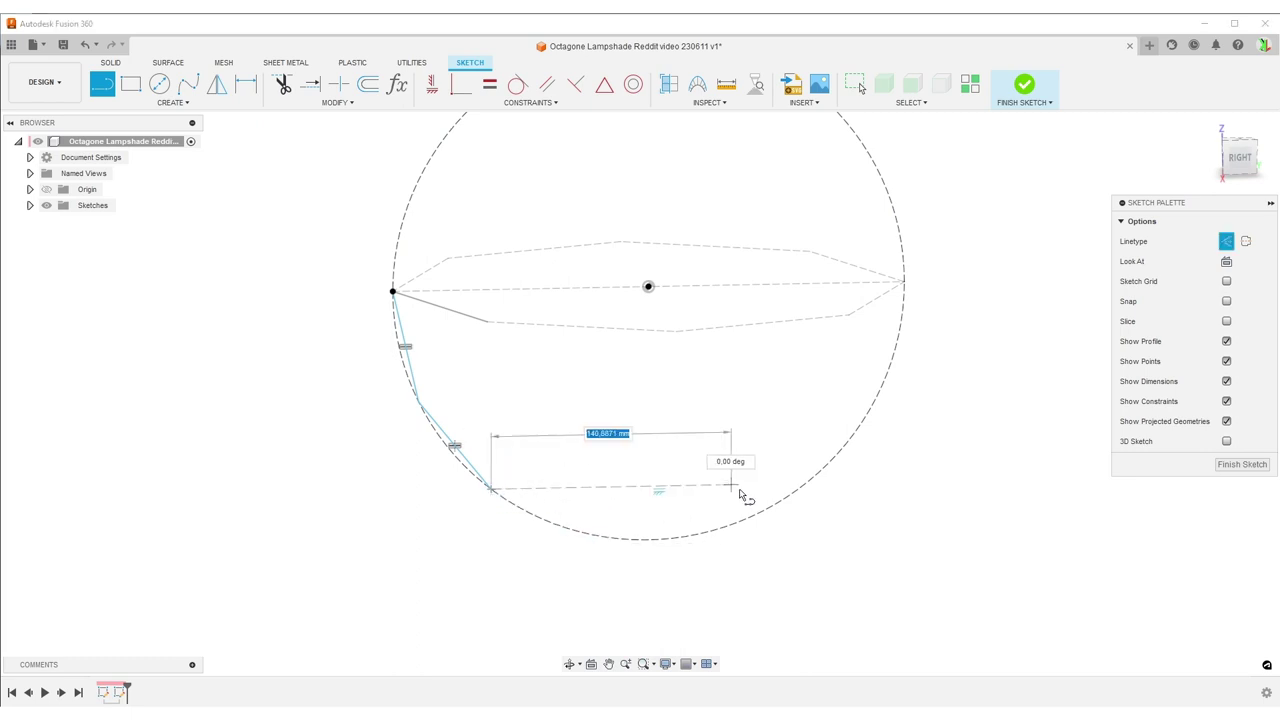
{"action": "left_click", "coordinate": [806, 487]}
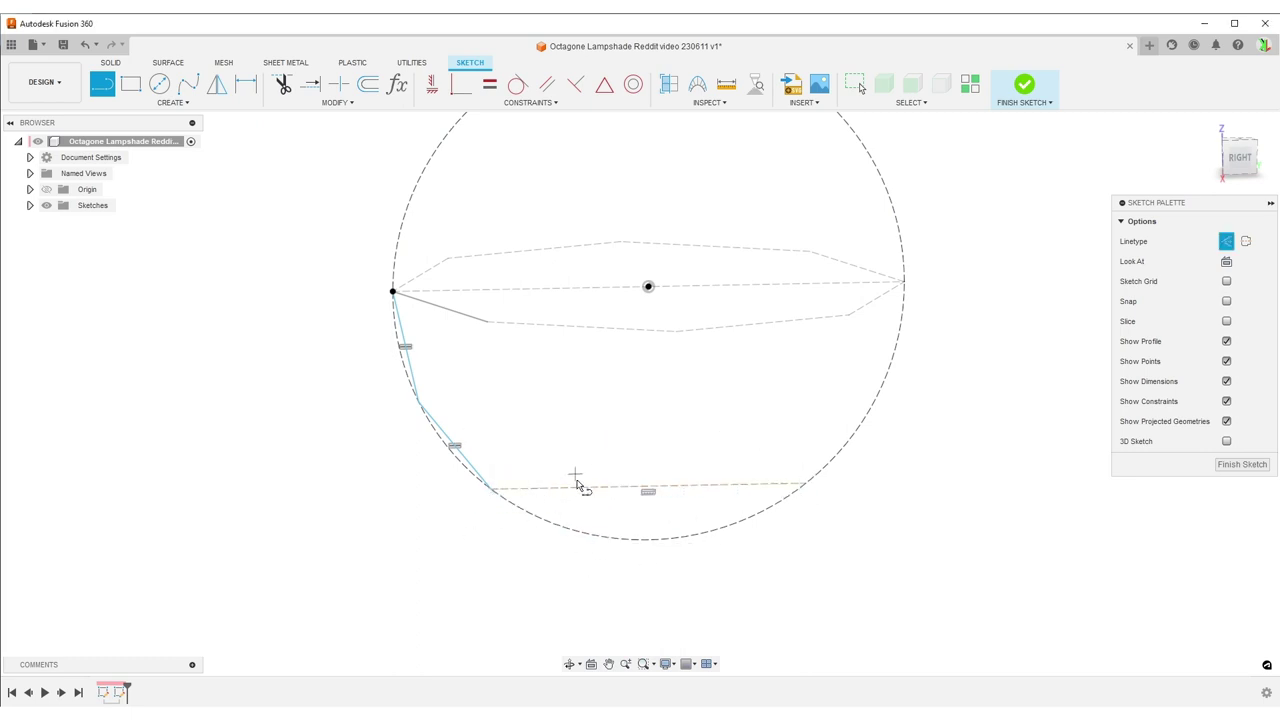
{"action": "key", "text": "Escape"}
{"action": "key", "text": "Escape"}
{"action": "key", "text": "alt+Tab"}
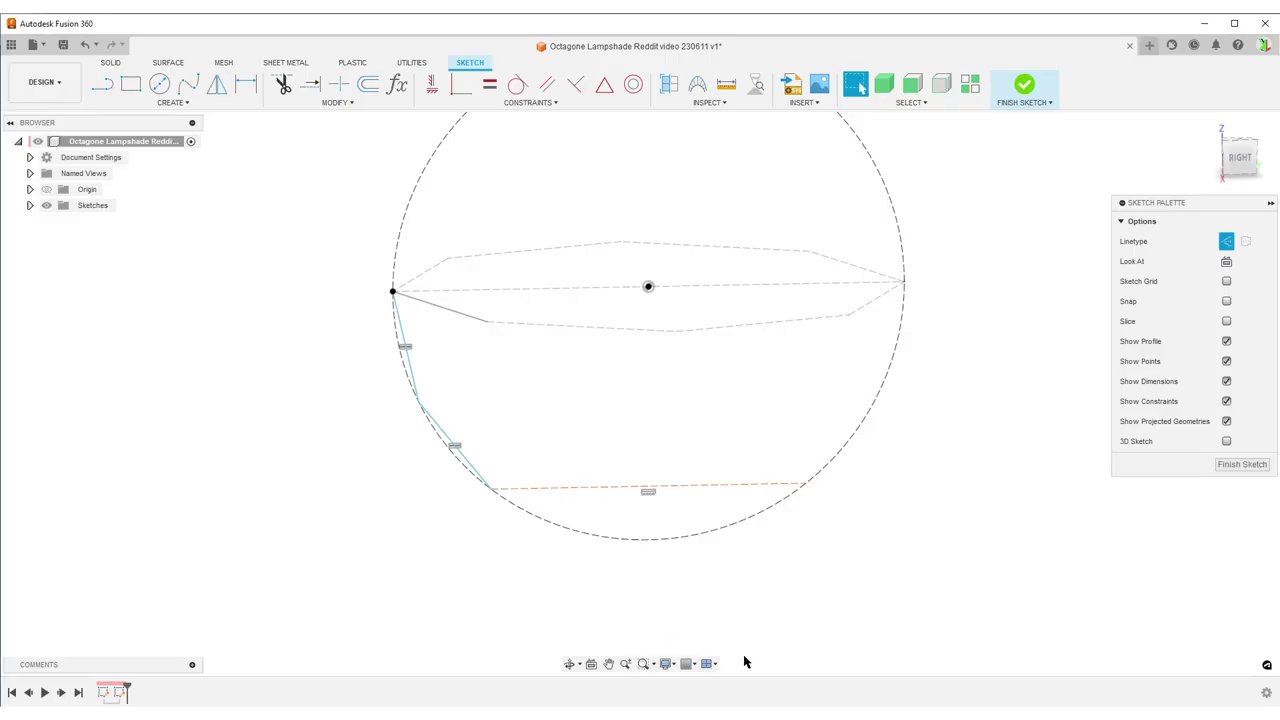
Dimension the bottom line to 70 mm
{"action": "key", "text": "d"}
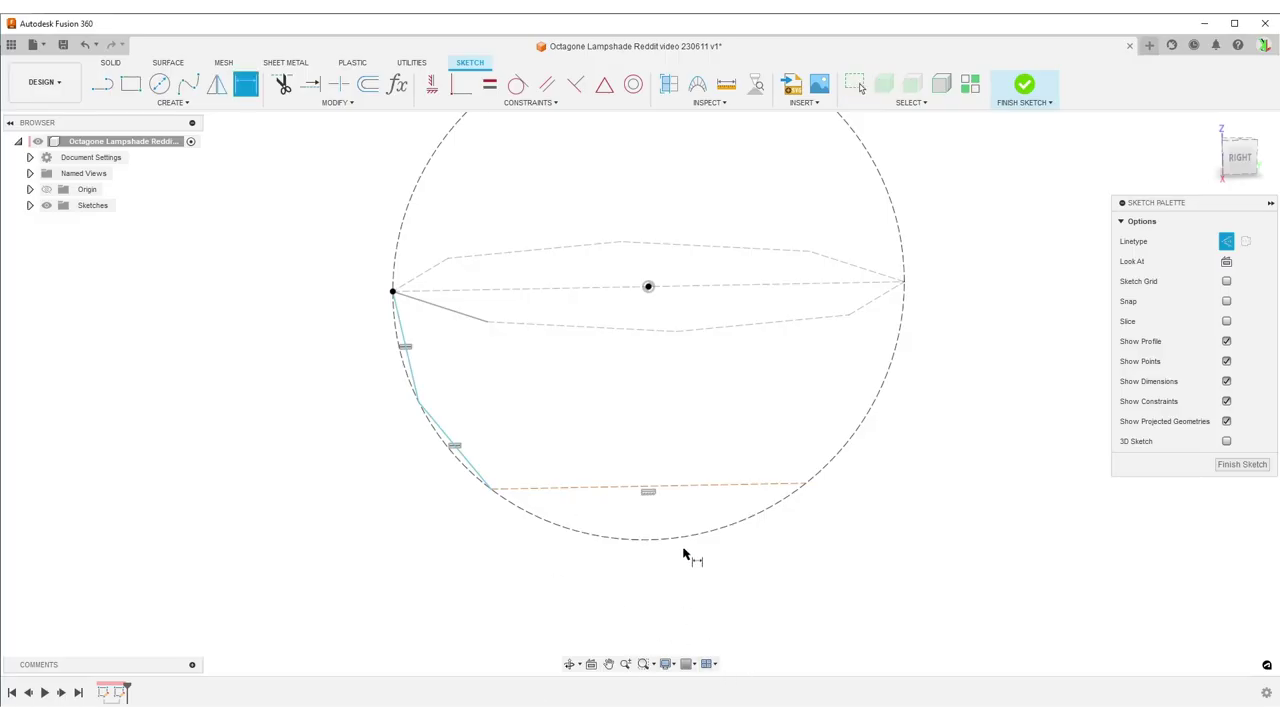
{"action": "left_click", "coordinate": [677, 490]}
{"action": "left_click", "coordinate": [663, 612]}
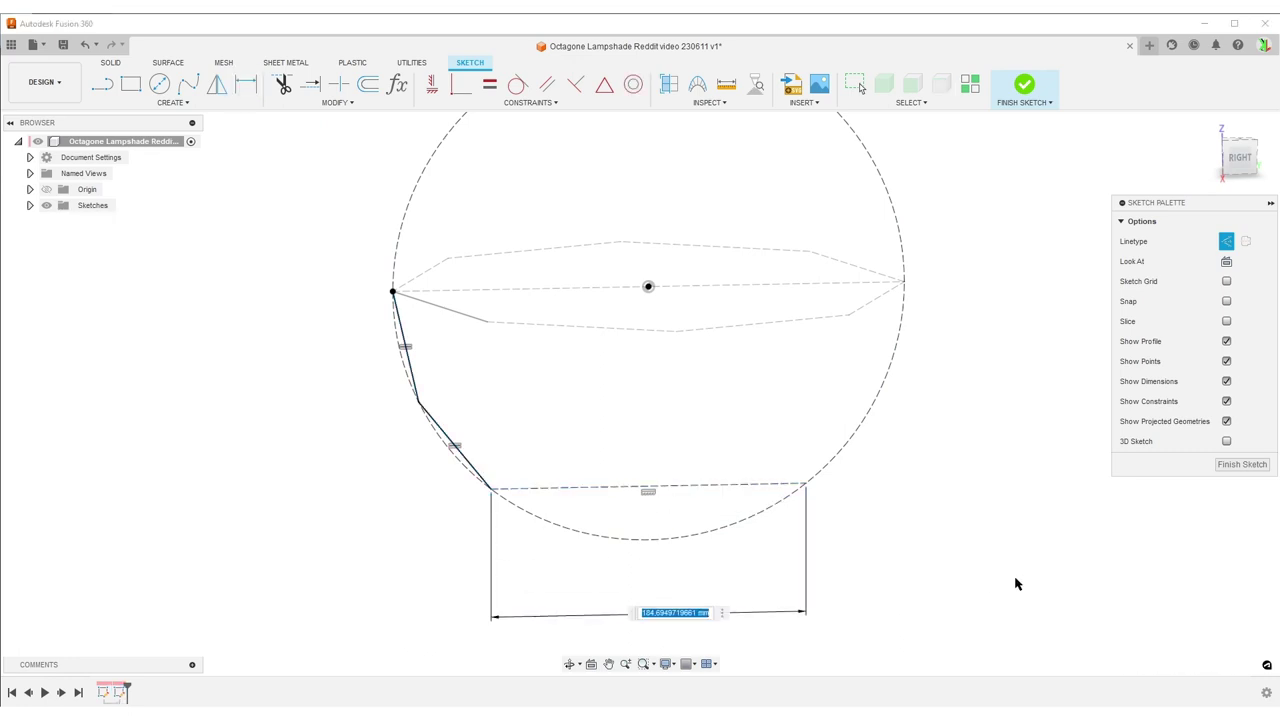
{"action": "type", "text": "70"}
{"action": "key", "text": "Return"}
{"action": "middle_click_drag", "start_coordinate": [780, 583], "coordinate": [885, 628], "text": "shift"}
{"action": "key", "text": "d"}
Finish the sketch, add a plane through the top and slanted lines, and sketch on it
{"action": "left_click", "coordinate": [1241, 465]}
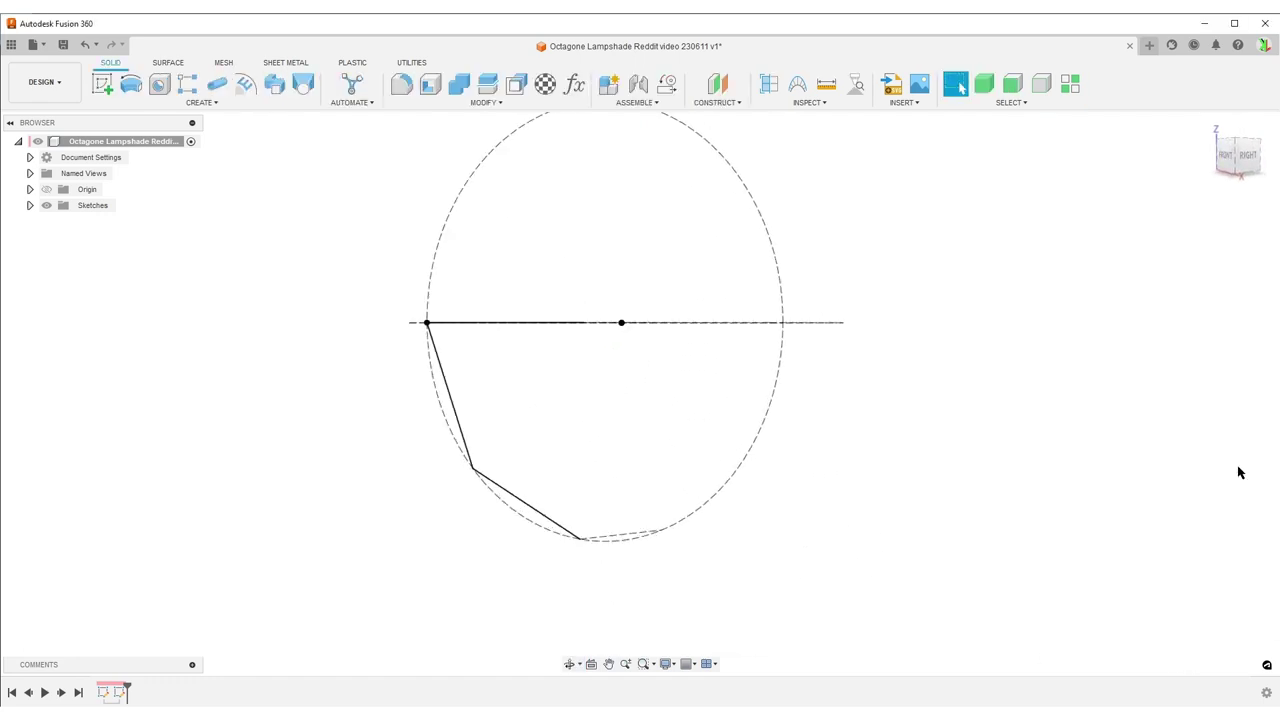
{"action": "left_click", "coordinate": [716, 102]}
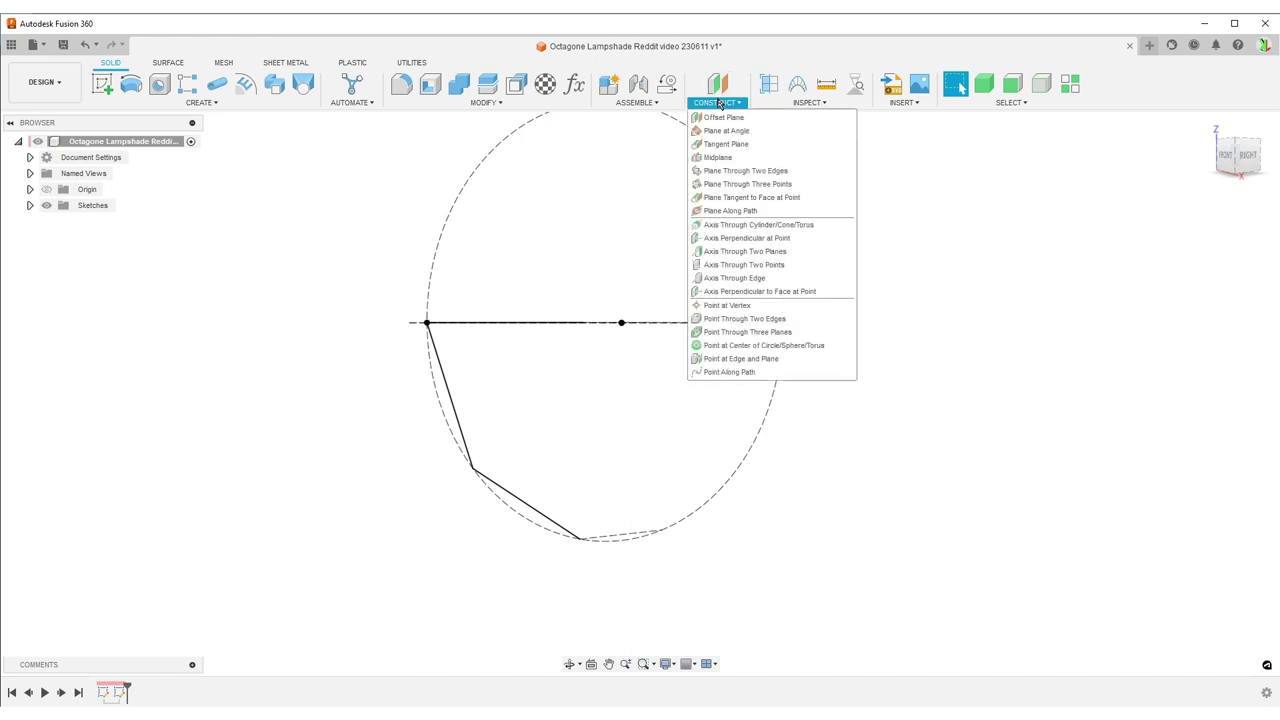
{"action": "left_click", "coordinate": [760, 170]}
{"action": "mouse_move", "coordinate": [566, 397]}
{"action": "middle_mouse_down", "text": "shift"}
{"action": "mouse_move", "coordinate": [517, 417]}
{"action": "mouse_move", "coordinate": [557, 390]}
{"action": "middle_mouse_up", "text": "shift"}
{"action": "left_click", "coordinate": [557, 374]}
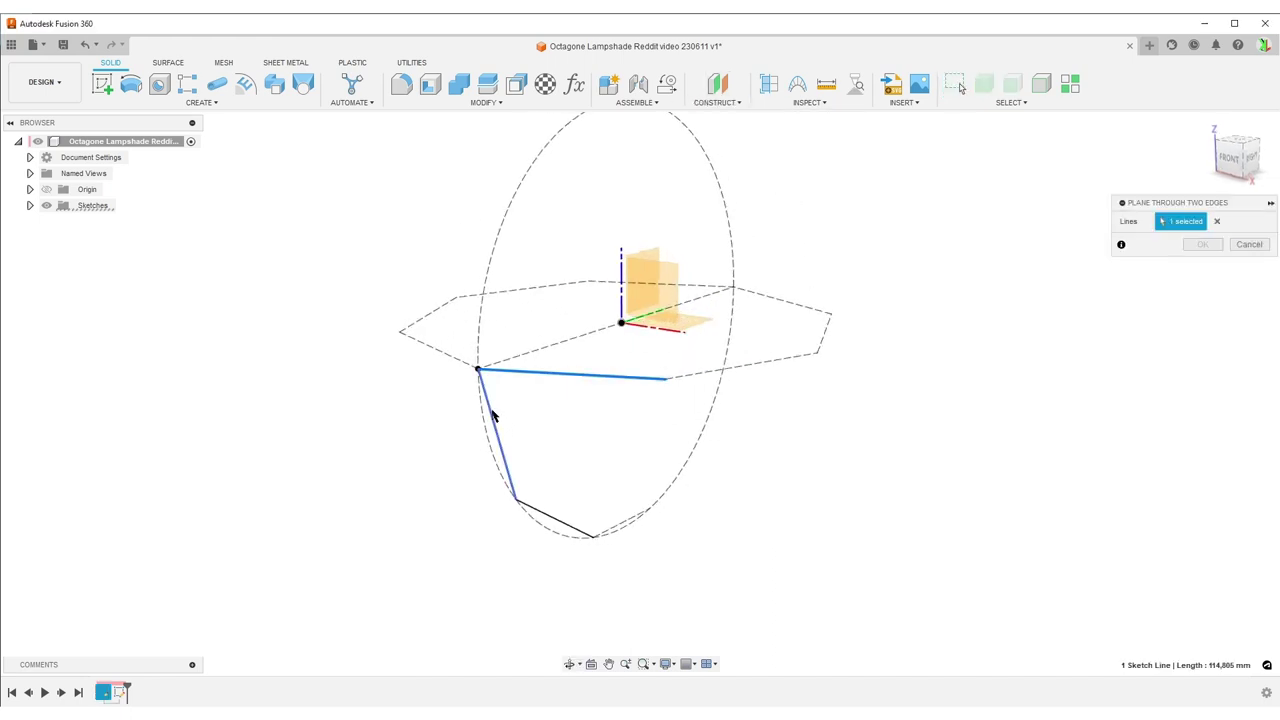
{"action": "left_click", "coordinate": [490, 404]}
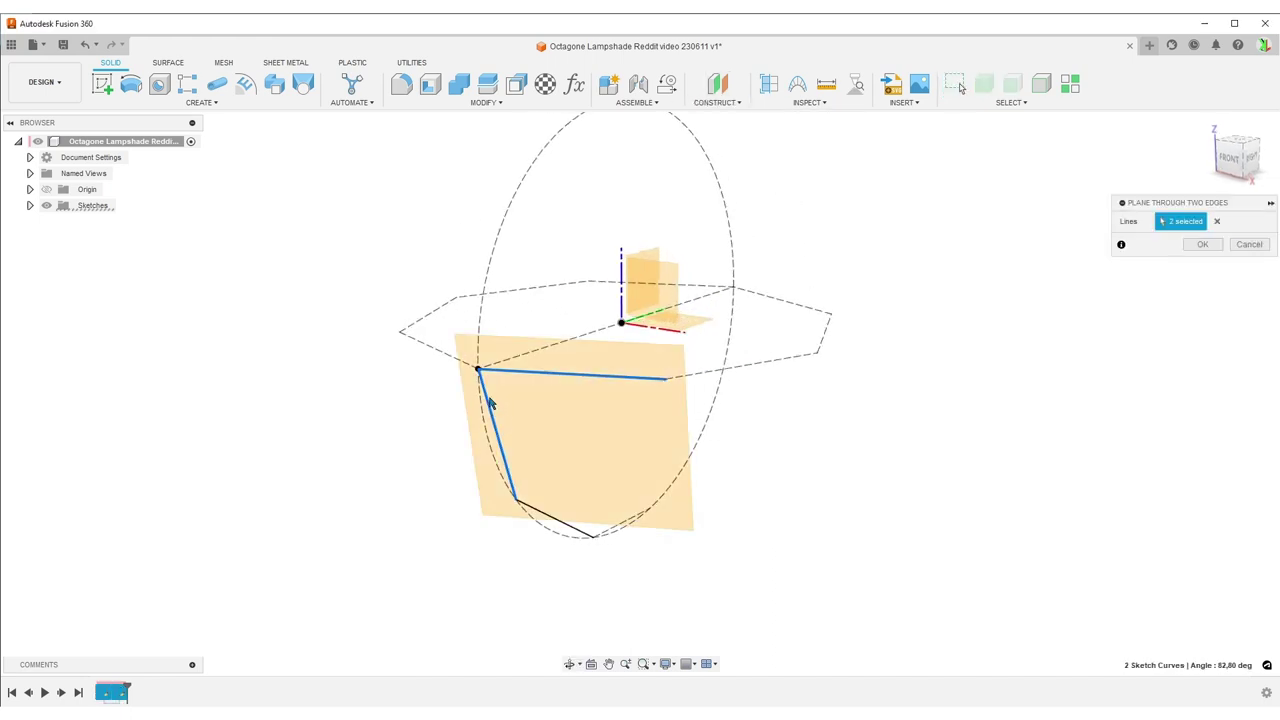
{"action": "left_click", "coordinate": [1202, 244]}
{"action": "left_click", "coordinate": [101, 84]}
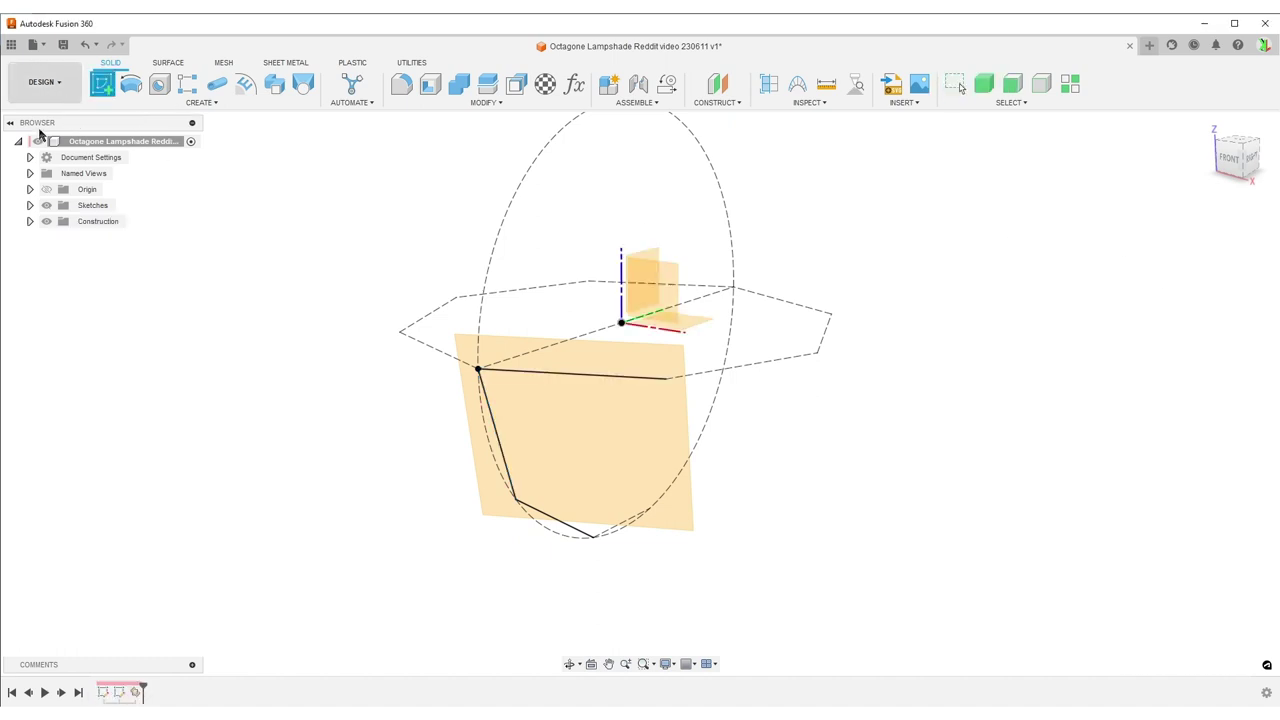
{"action": "left_click", "coordinate": [560, 432]}
Project the top and slanted lines and close them into a trapezoid with a bottom edge
{"action": "key", "text": "p"}
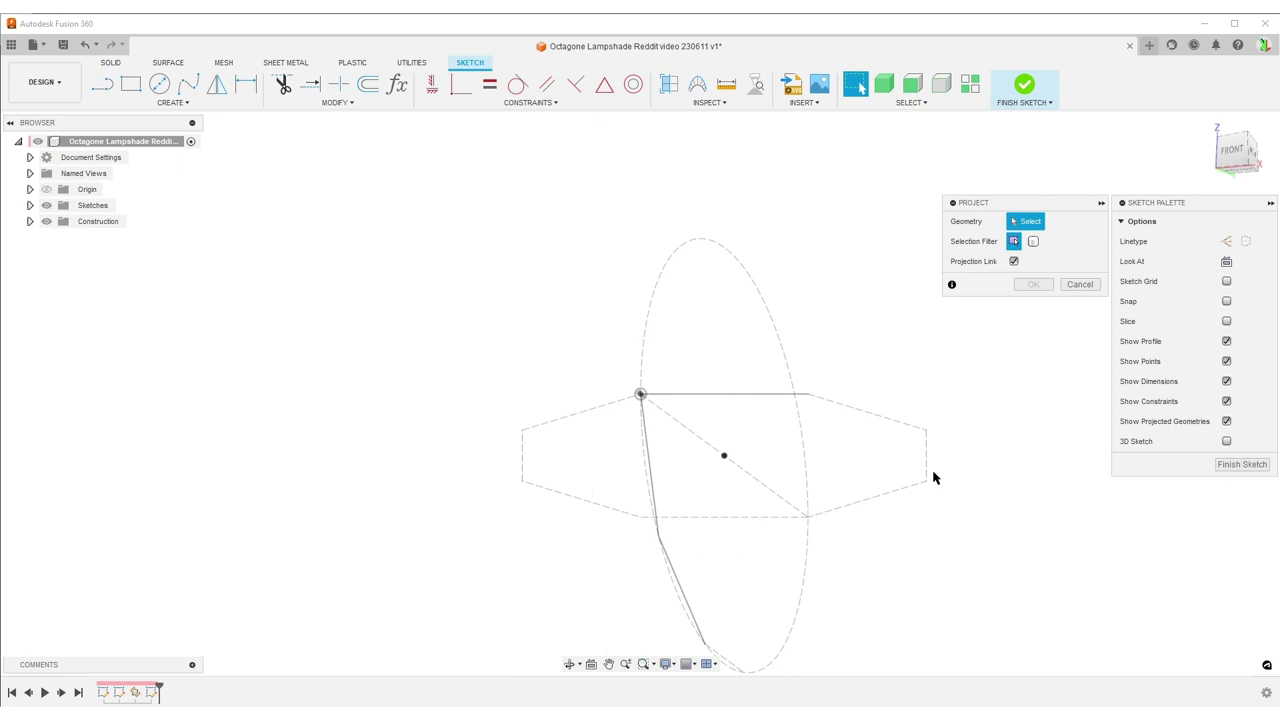
{"action": "left_click", "coordinate": [712, 396]}
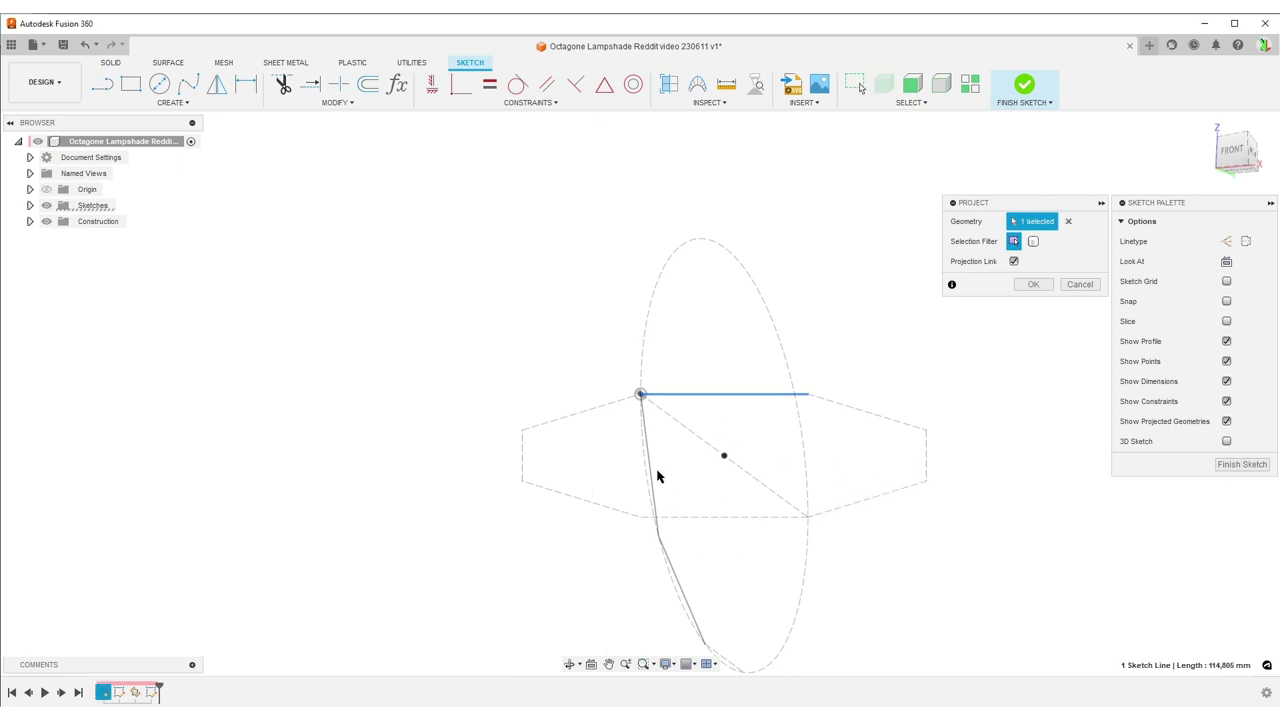
{"action": "left_click", "coordinate": [649, 462]}
{"action": "left_click", "coordinate": [1033, 284]}
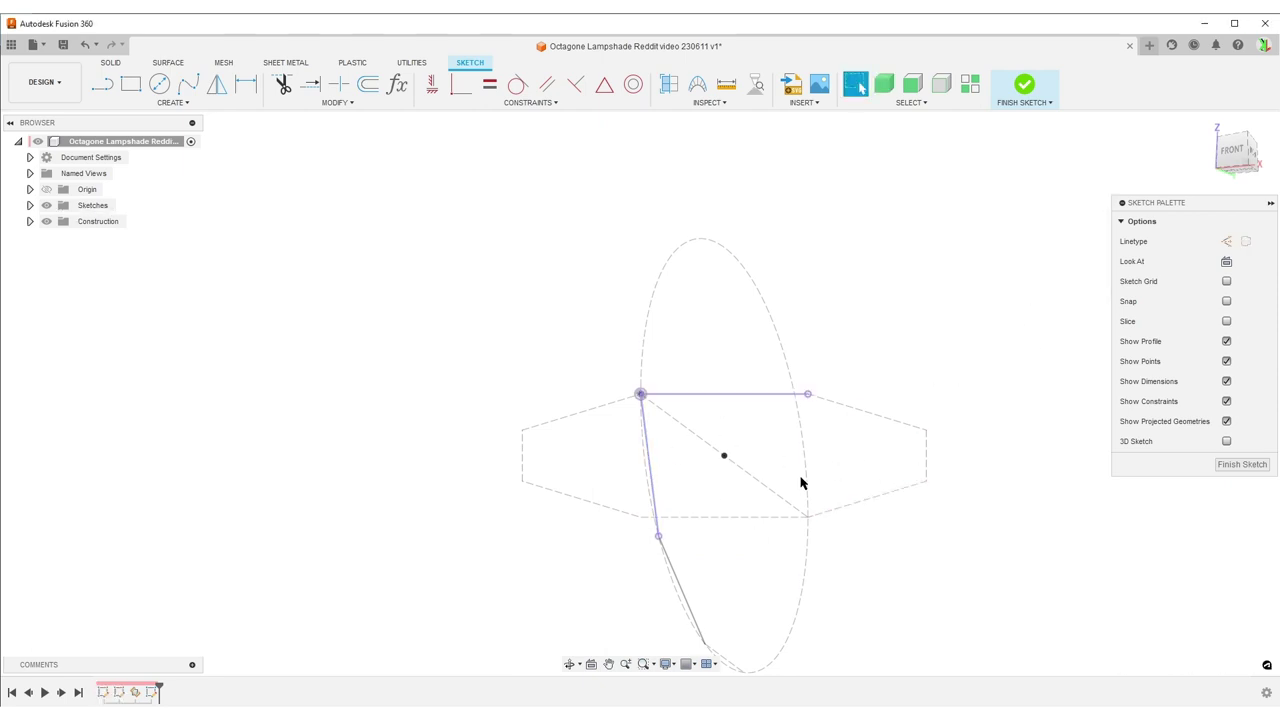
{"action": "key", "text": "l"}
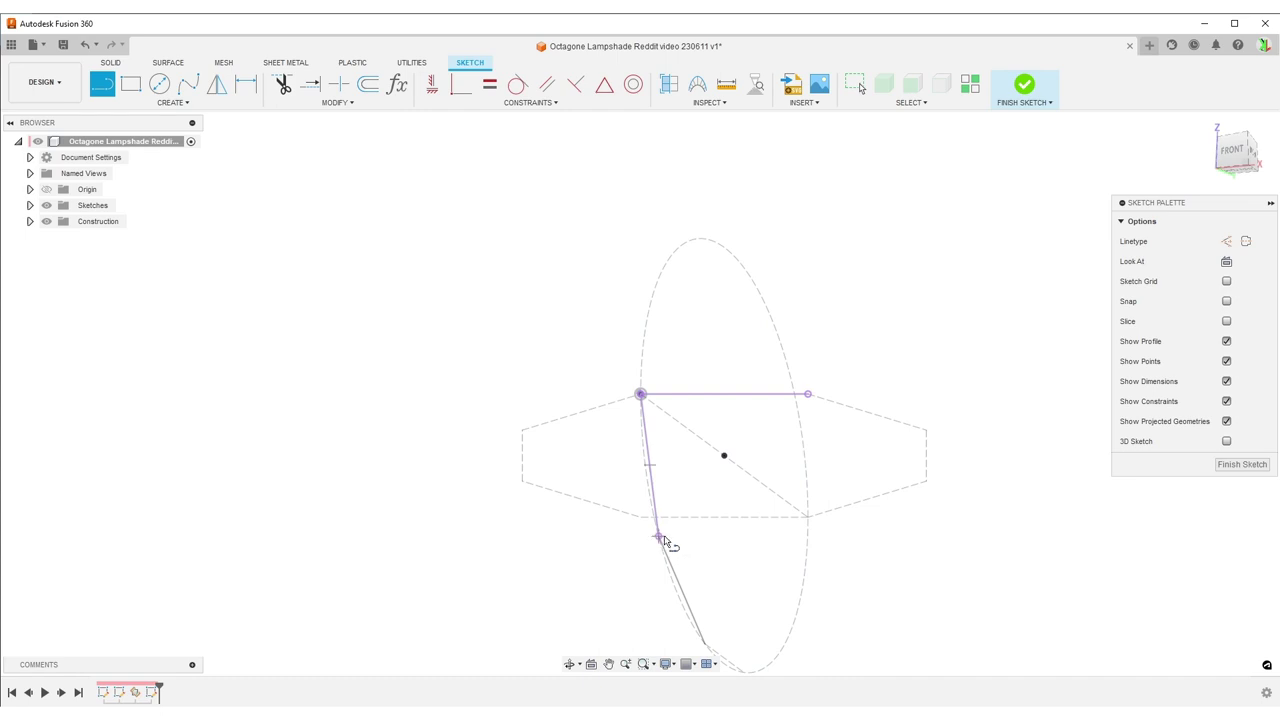
{"action": "left_click", "coordinate": [658, 536]}
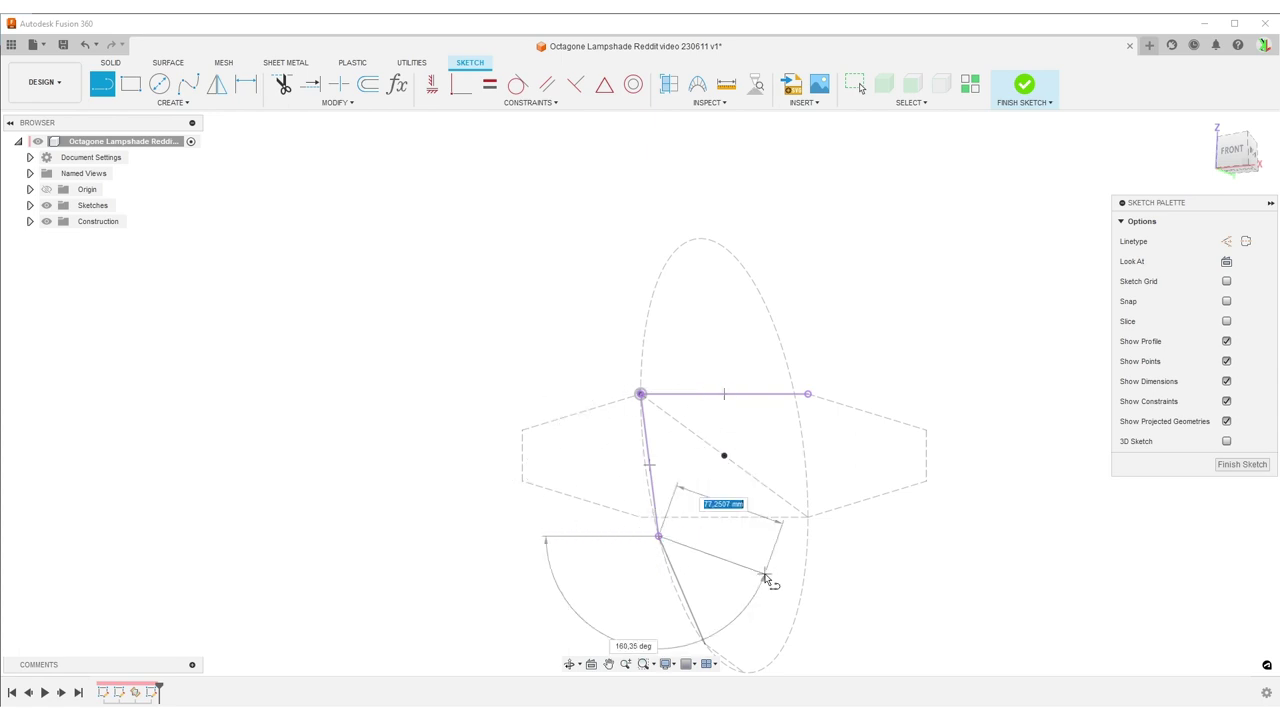
{"action": "left_click", "coordinate": [765, 537]}
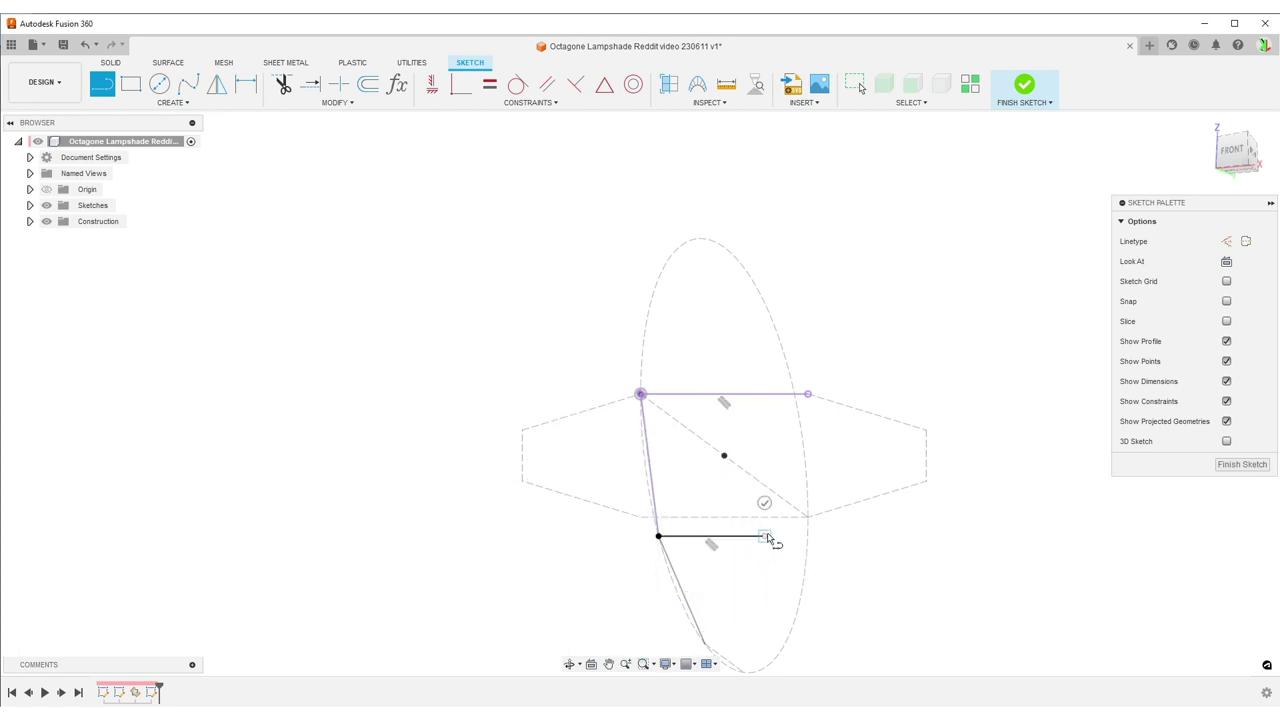
{"action": "left_click", "coordinate": [808, 394]}
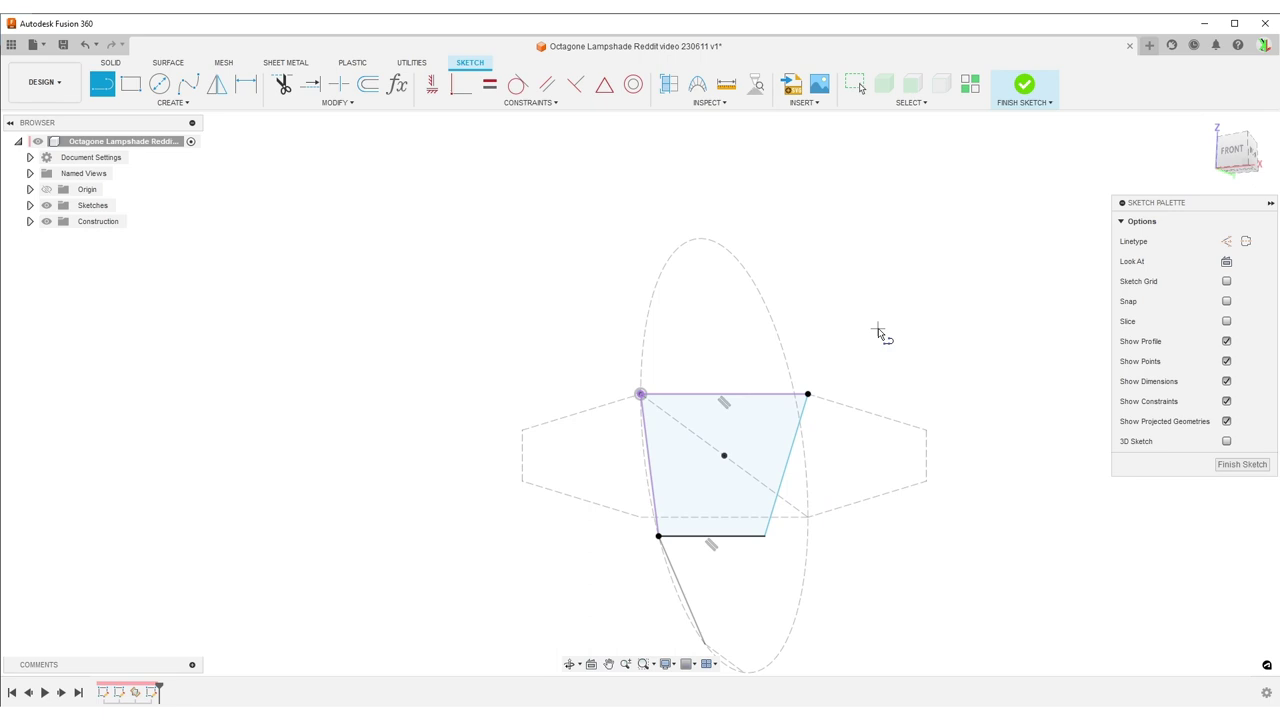
{"action": "key", "text": "Escape"}
Add a vertical construction centre line between the top and bottom edge midpoints
{"action": "scroll", "coordinate": [838, 557], "scroll_direction": "up", "scroll_amount": 2}
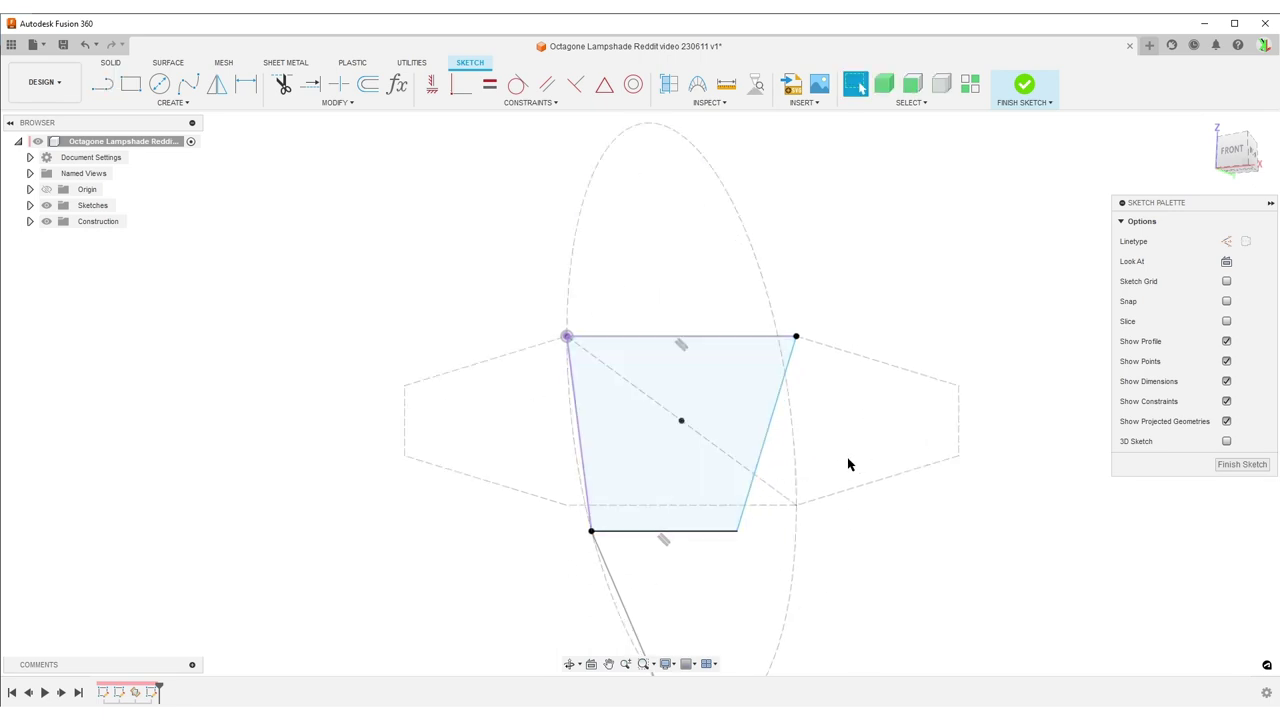
{"action": "left_click", "coordinate": [775, 420]}
{"action": "left_click", "coordinate": [102, 84]}
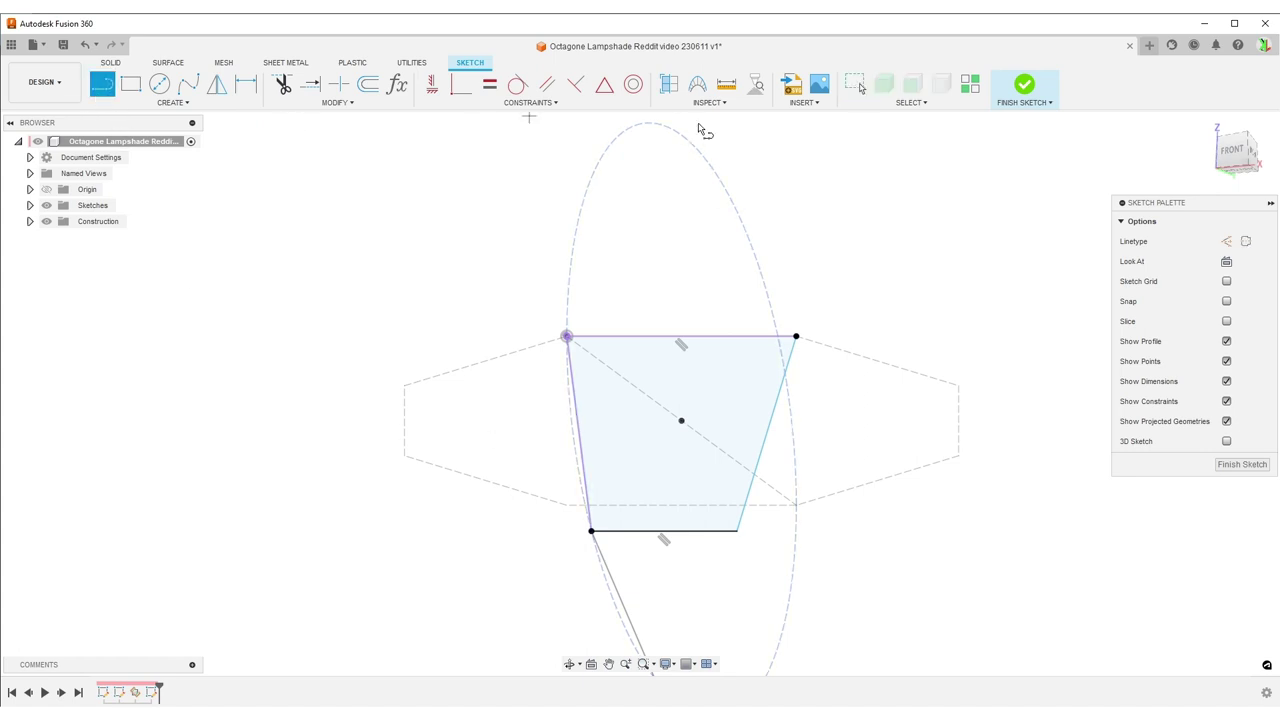
{"action": "left_click", "coordinate": [1226, 241]}
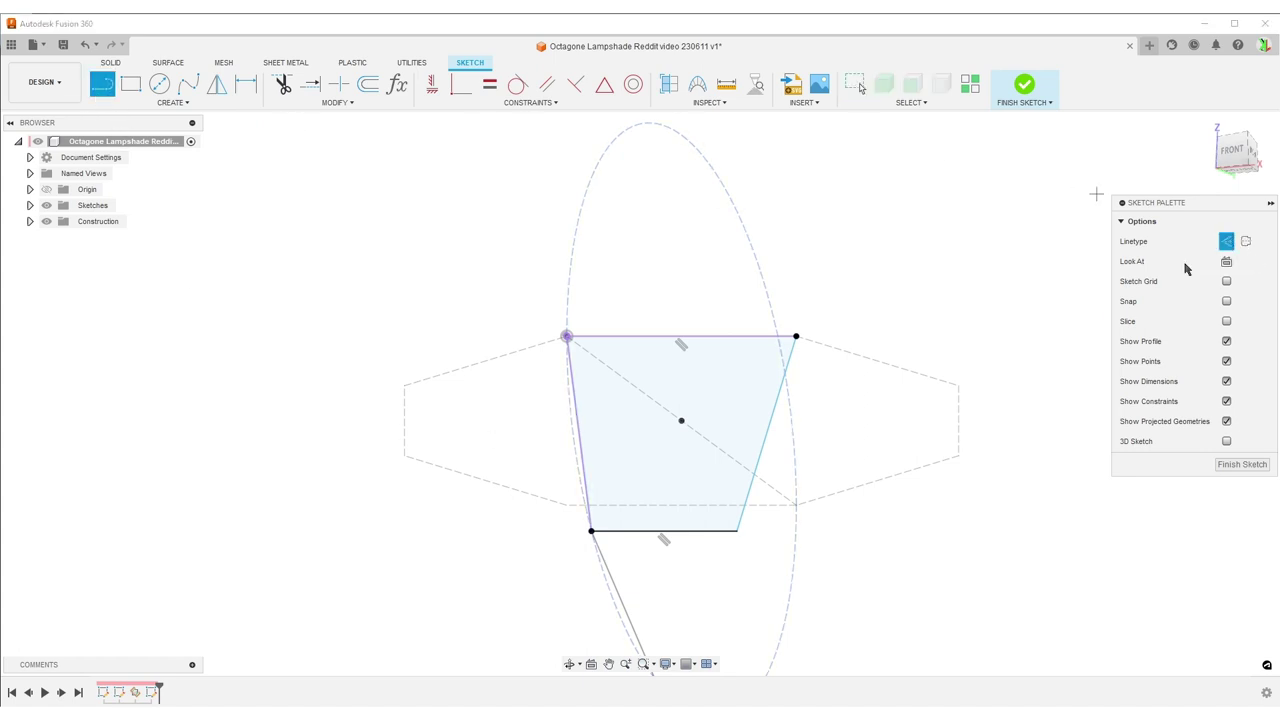
{"action": "left_click", "coordinate": [681, 336]}
{"action": "left_click", "coordinate": [669, 531]}
{"action": "key", "text": "Escape"}
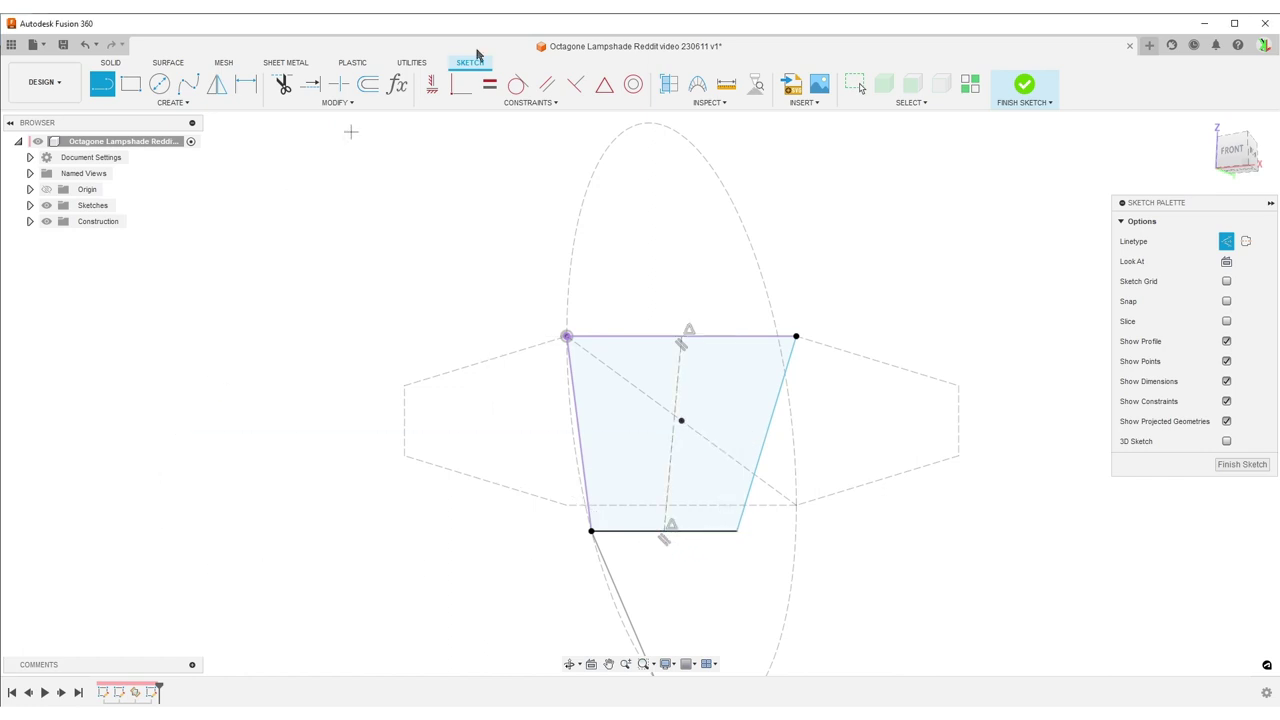
{"action": "left_click", "coordinate": [432, 87]}
{"action": "left_click", "coordinate": [679, 382]}
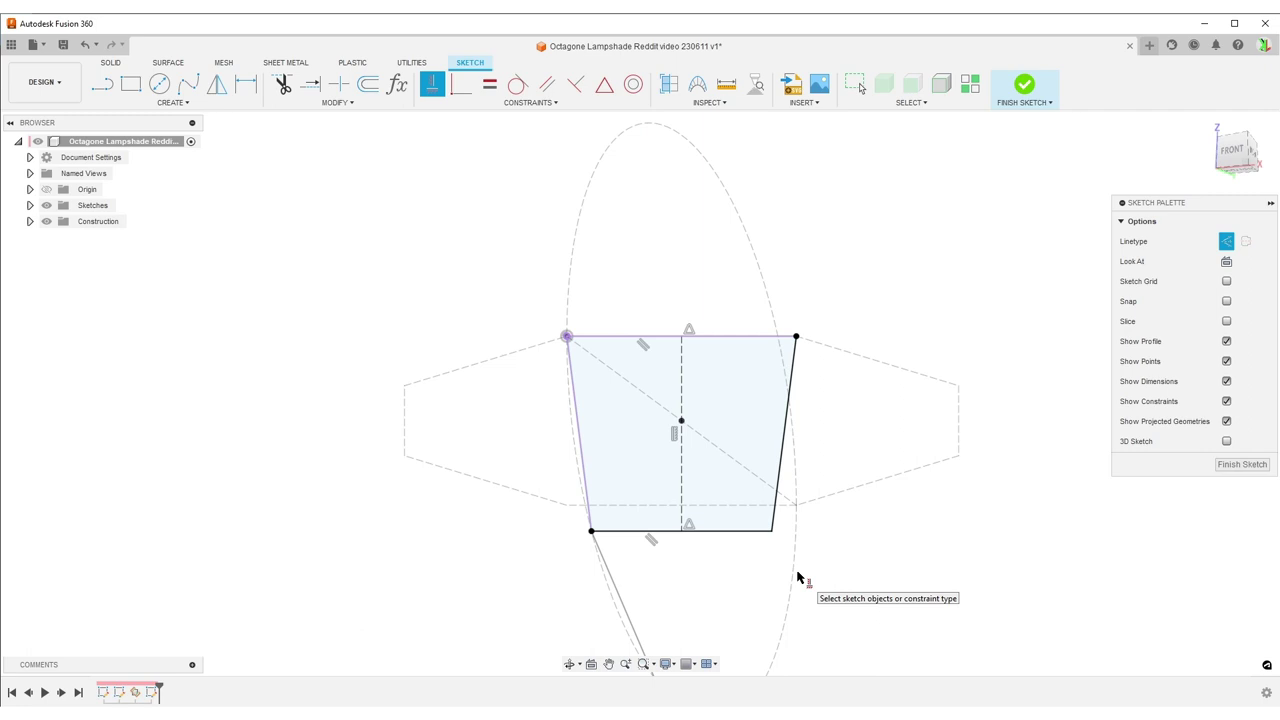
Finish the panel sketch, reopen it for editing, and glance at the annotated reference photo
{"action": "scroll", "coordinate": [800, 580], "scroll_direction": "down", "scroll_amount": 2}
{"action": "left_click", "coordinate": [1242, 465]}
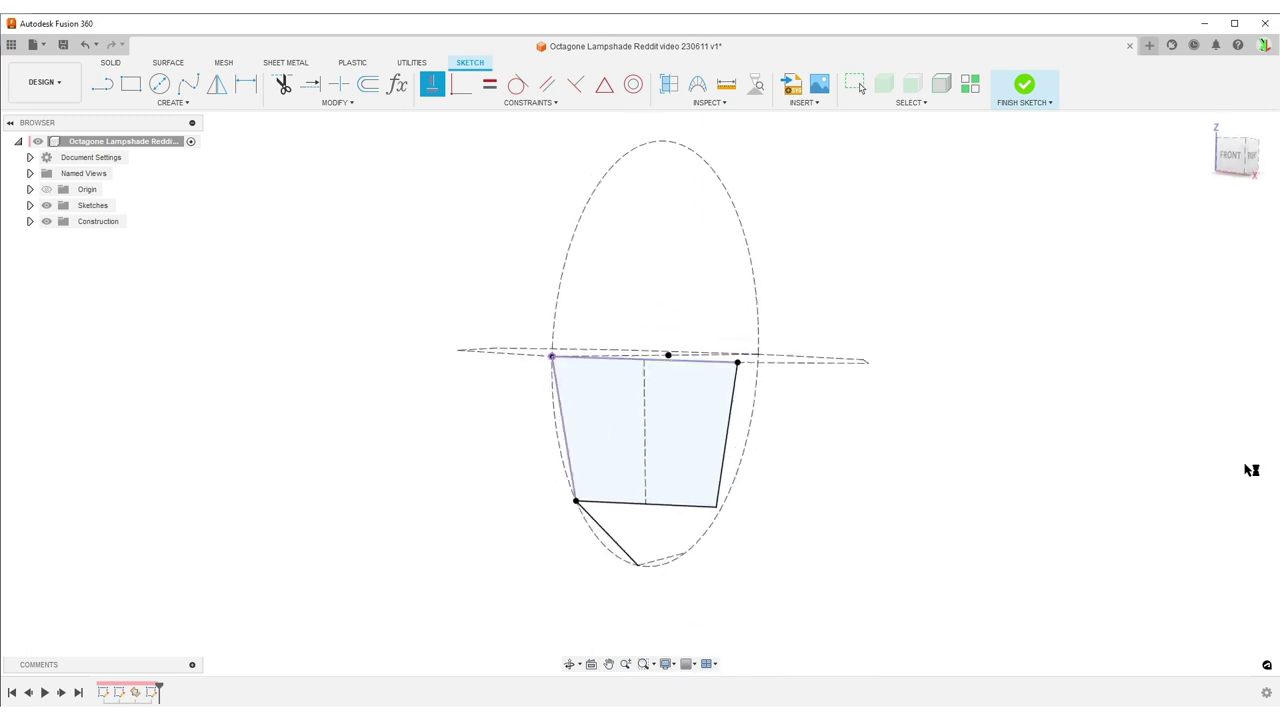
{"action": "double_click", "coordinate": [155, 692]}
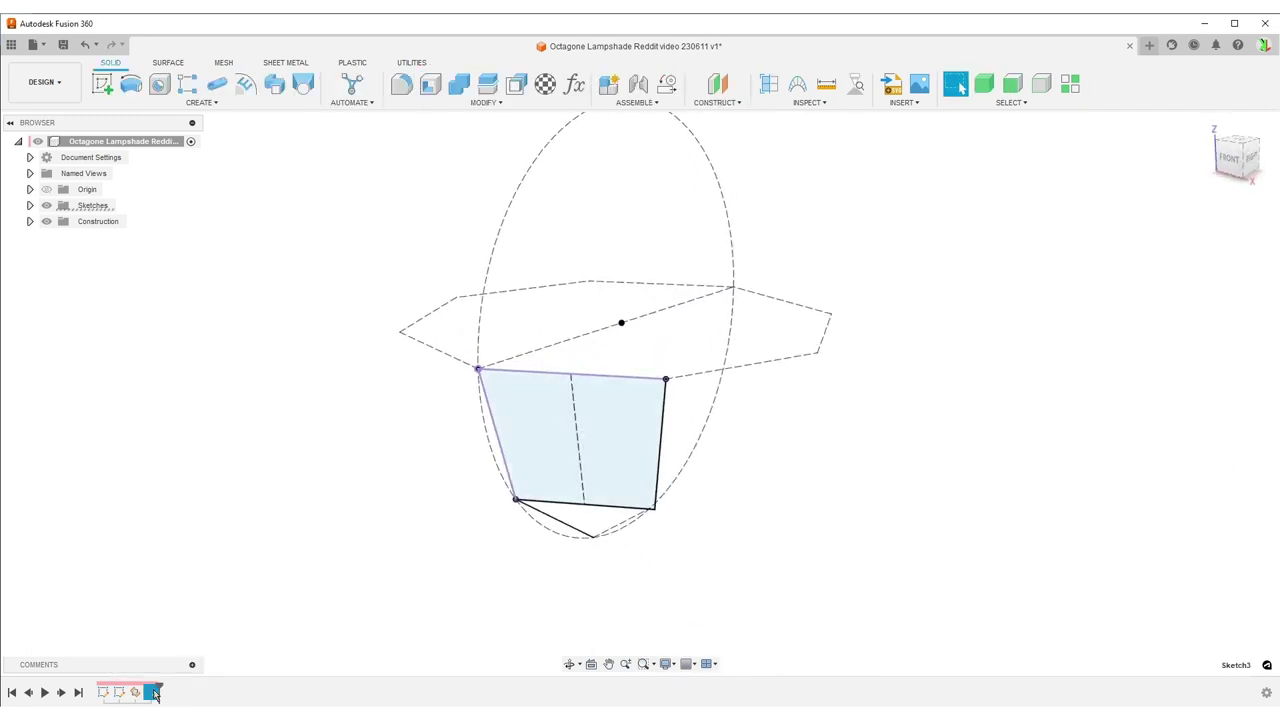
{"action": "key", "text": "alt+Tab"}
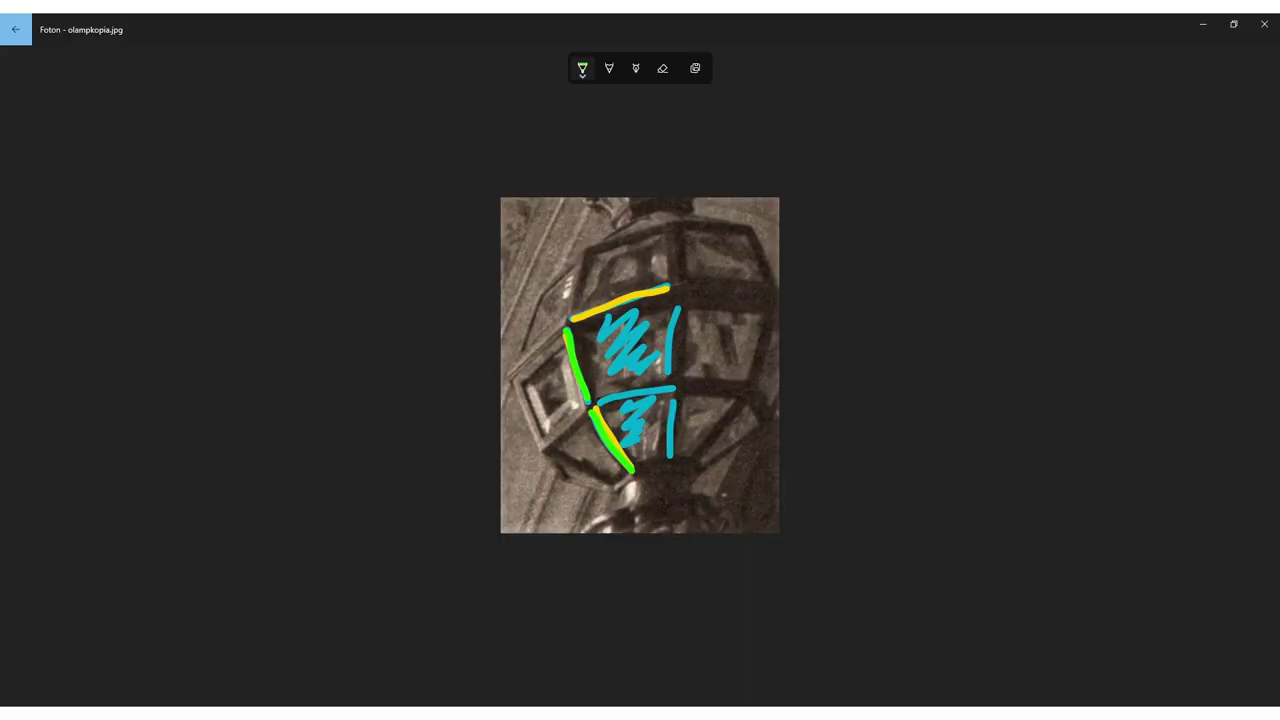
{"action": "key", "text": "alt+Tab"}
{"action": "key", "text": "o"}
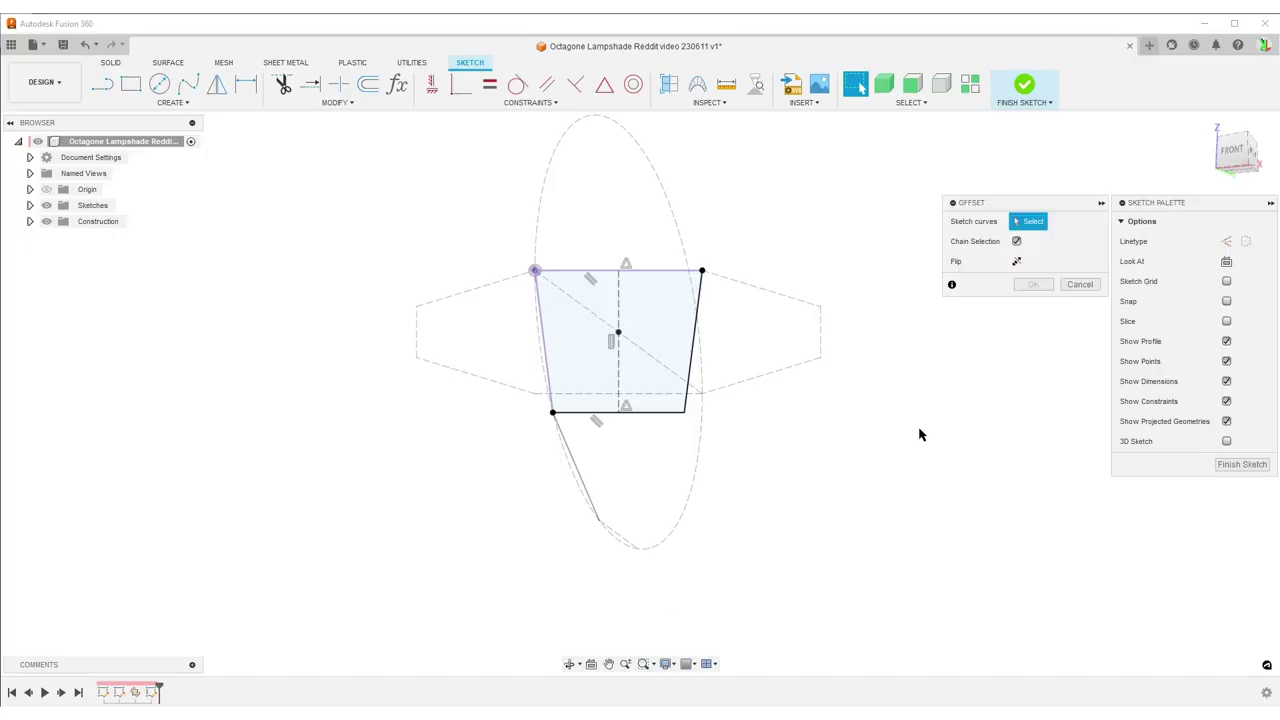
Offset the trapezoid chain 10 mm inward as the frame's inner edge, then finish the sketch
{"action": "left_click", "coordinate": [697, 328]}
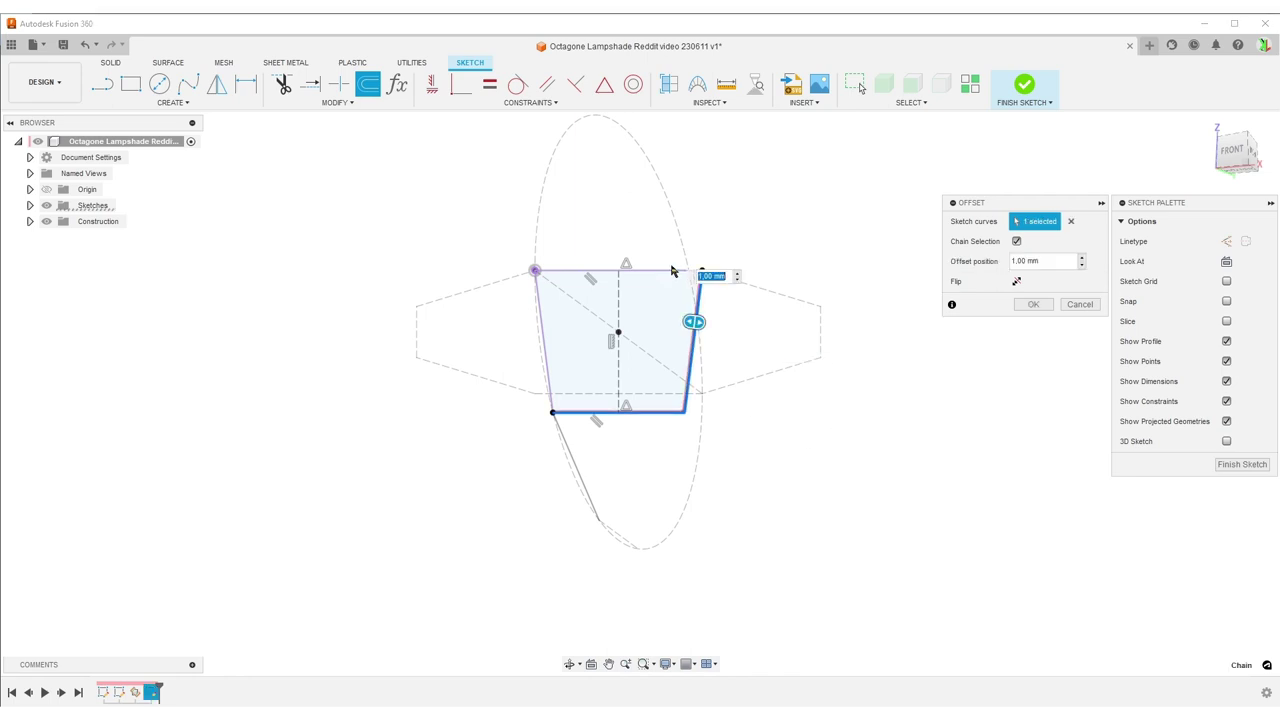
{"action": "left_click", "coordinate": [545, 347]}
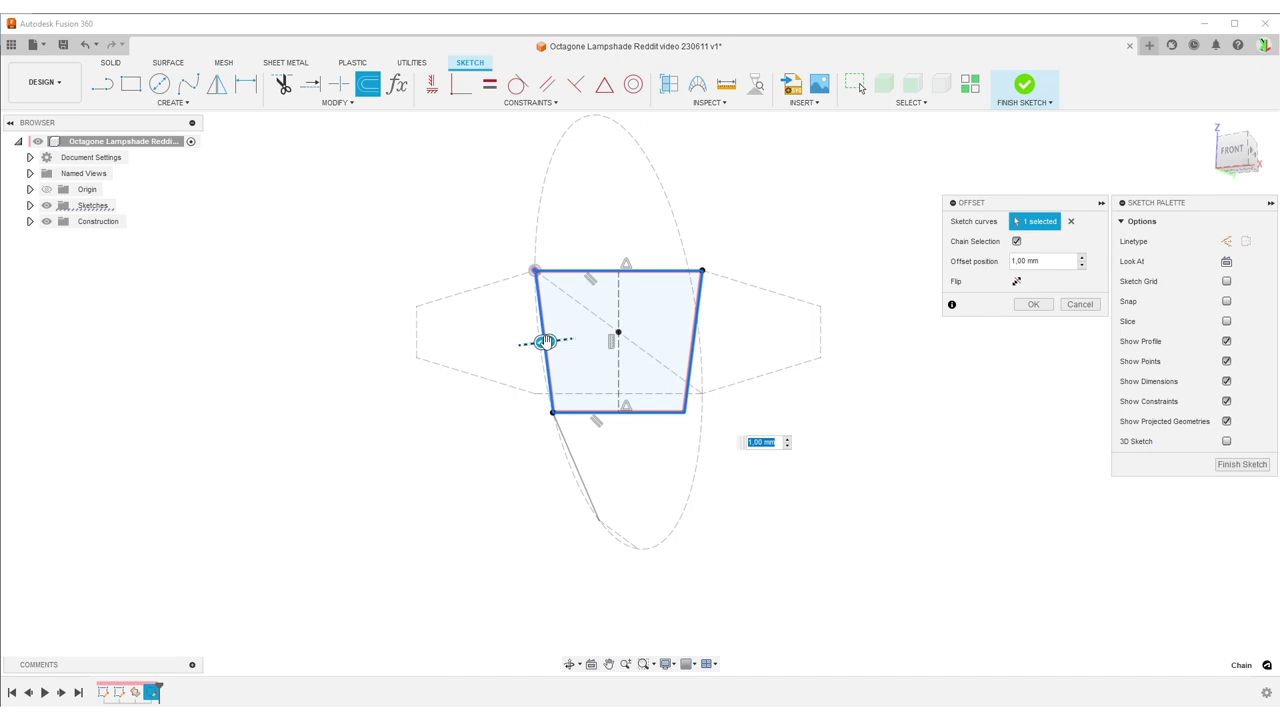
{"action": "left_click_drag", "start_coordinate": [545, 342], "coordinate": [559, 340]}
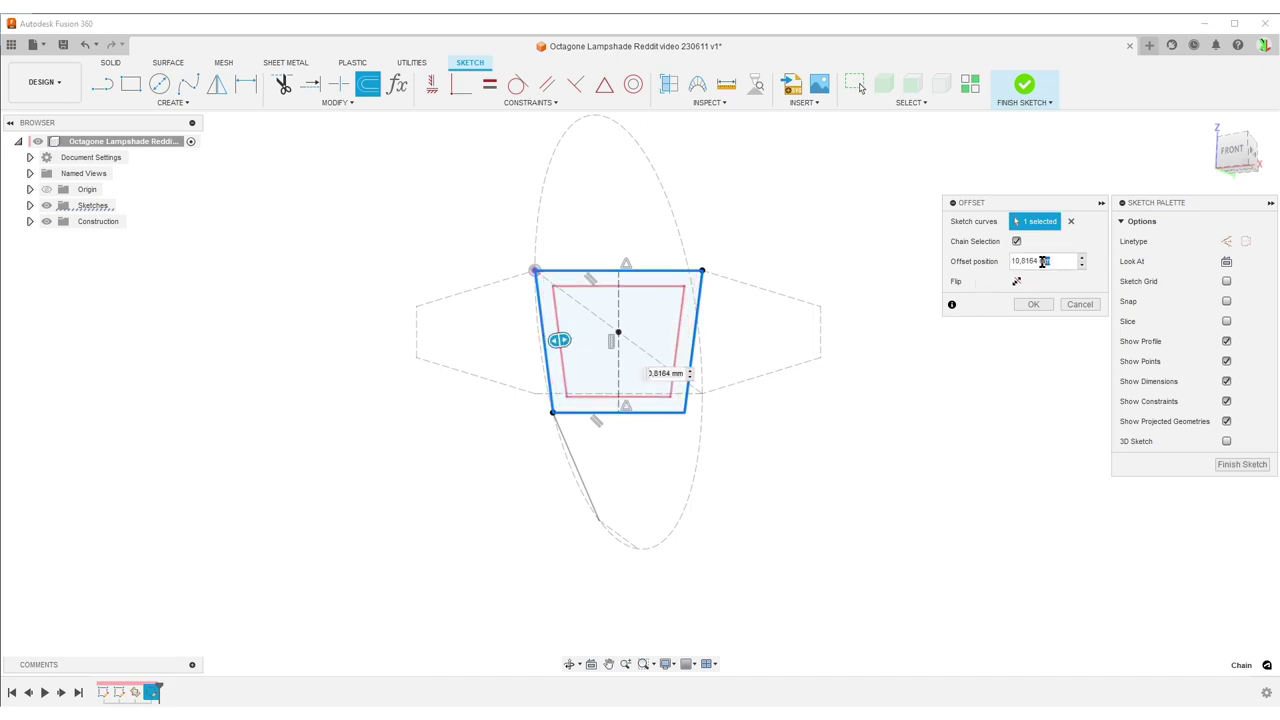
{"action": "double_click", "coordinate": [1040, 261]}
{"action": "type", "text": "10"}
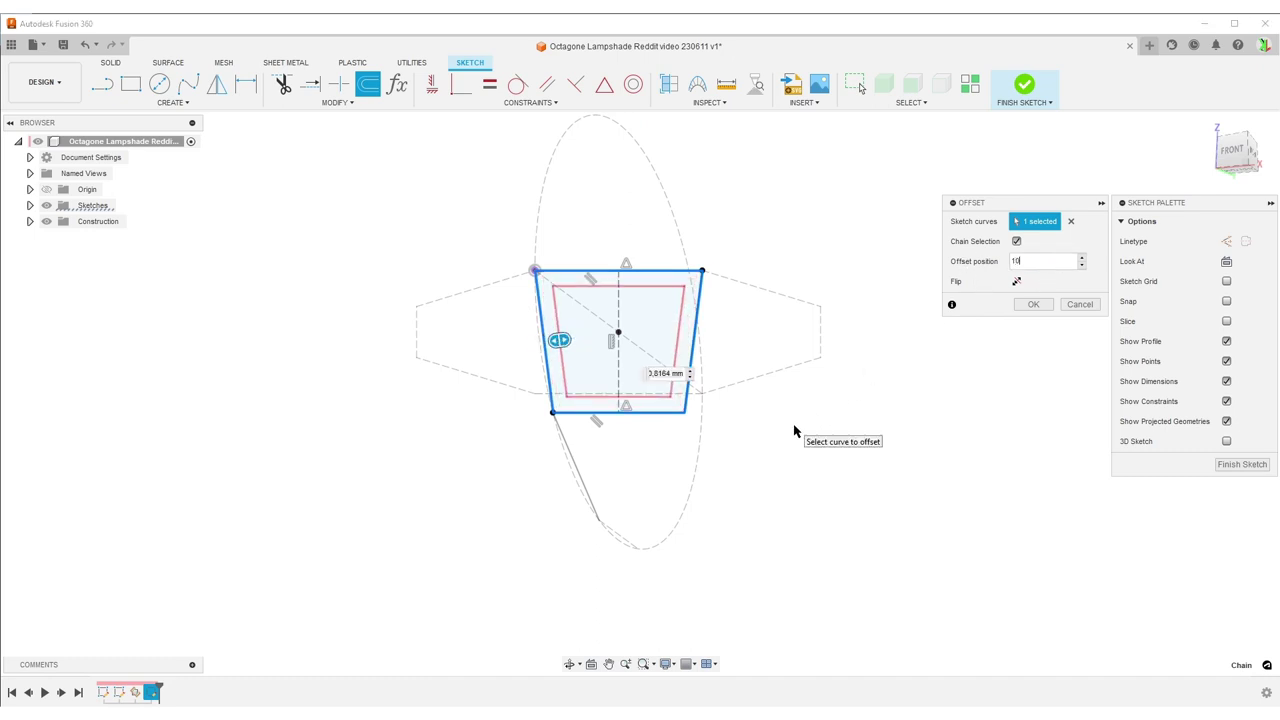
{"action": "key", "text": "Return"}
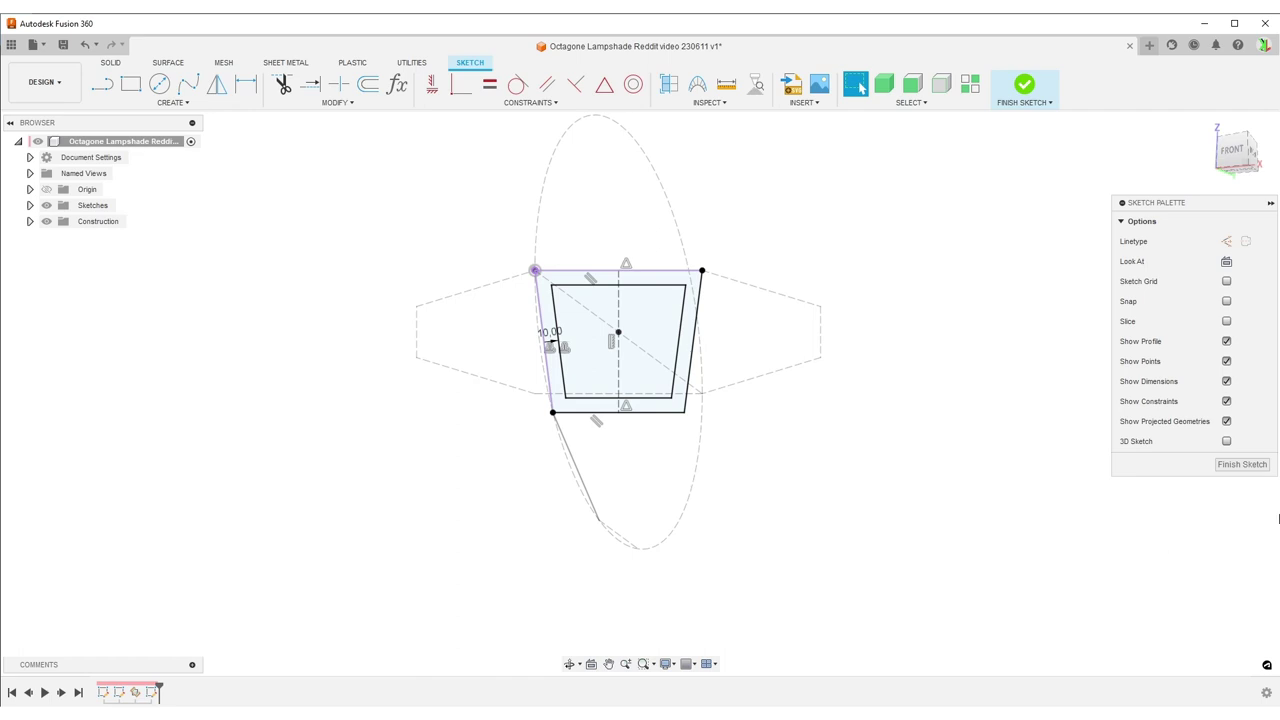
{"action": "left_click", "coordinate": [1242, 464]}
Extrude the trapezoid frame ring profile 2 mm as a new body
{"action": "key", "text": "e"}
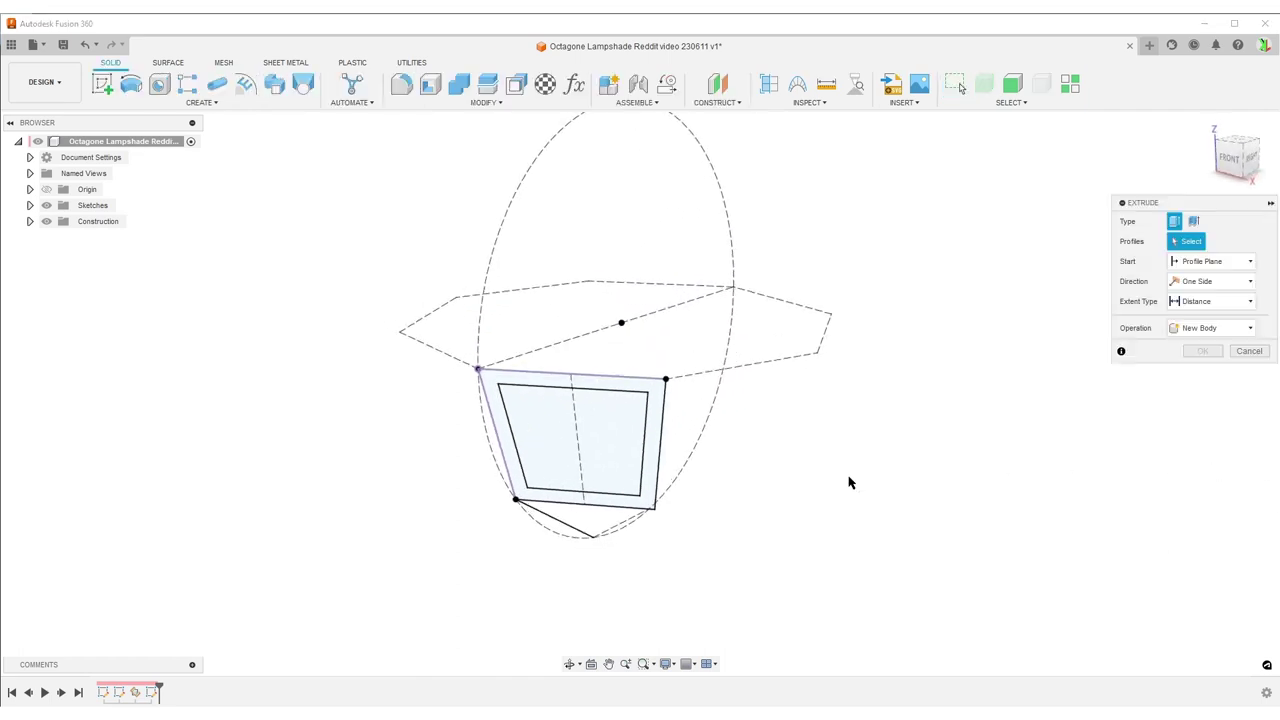
{"action": "left_click", "coordinate": [655, 400]}
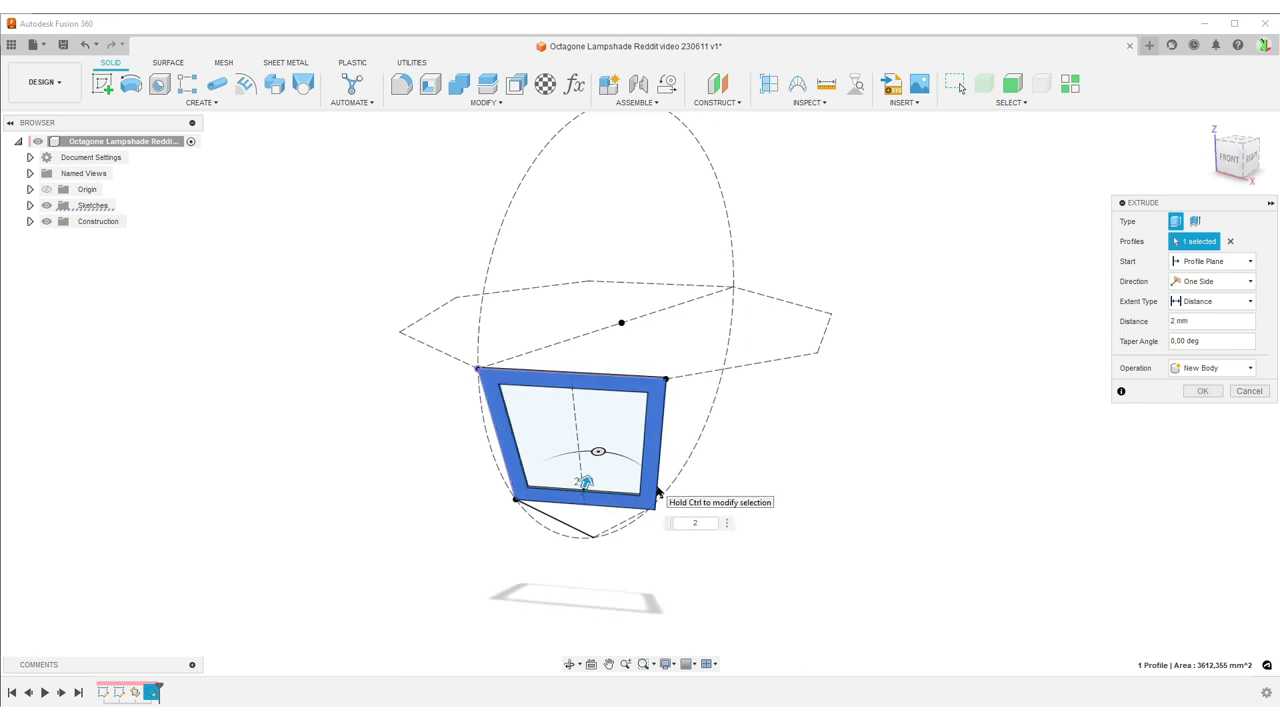
{"action": "middle_click_drag", "start_coordinate": [703, 474], "coordinate": [720, 400], "text": "shift"}
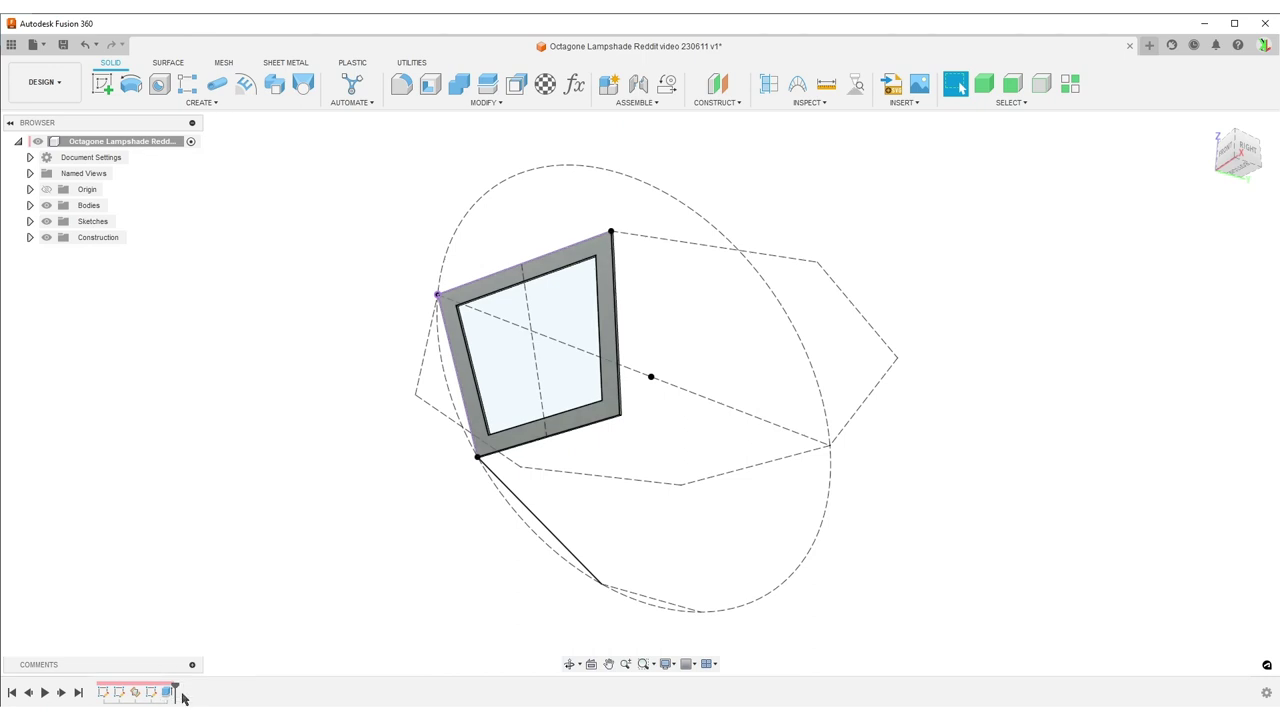
Hide Body1 using the browser's eye icon
{"action": "left_click", "coordinate": [30, 221]}
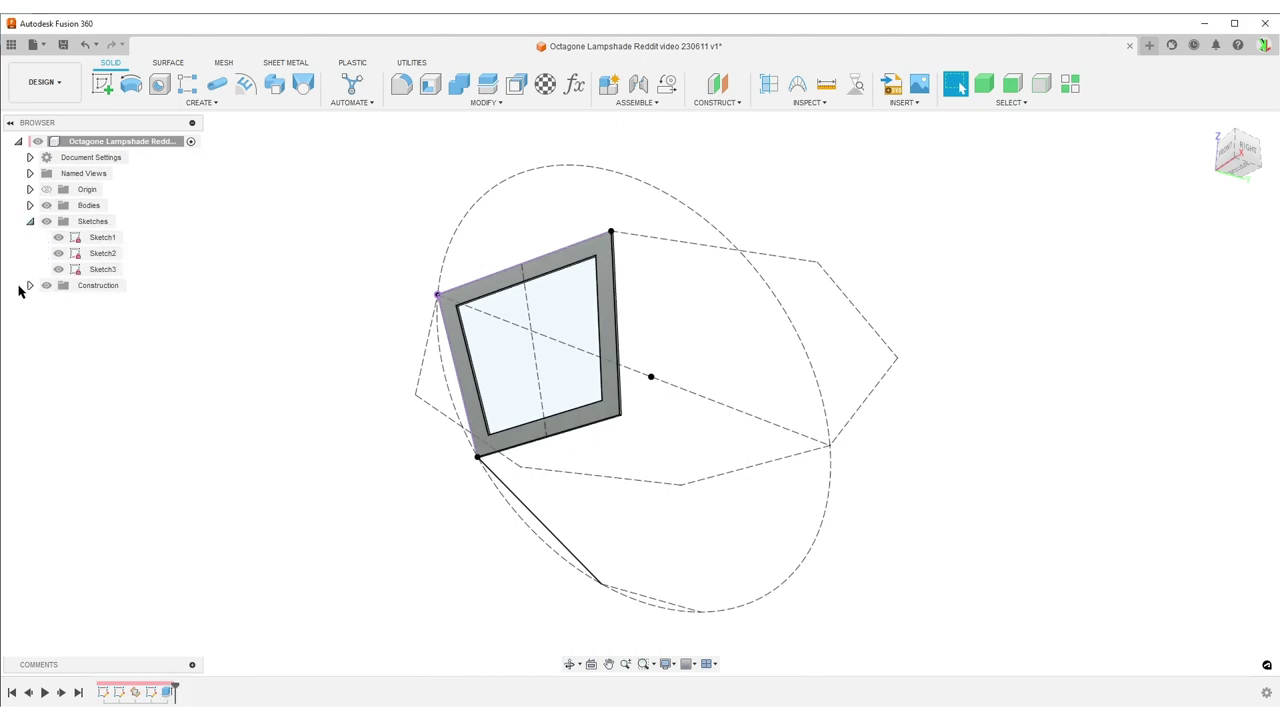
{"action": "left_click", "coordinate": [30, 286]}
{"action": "left_click", "coordinate": [29, 205]}
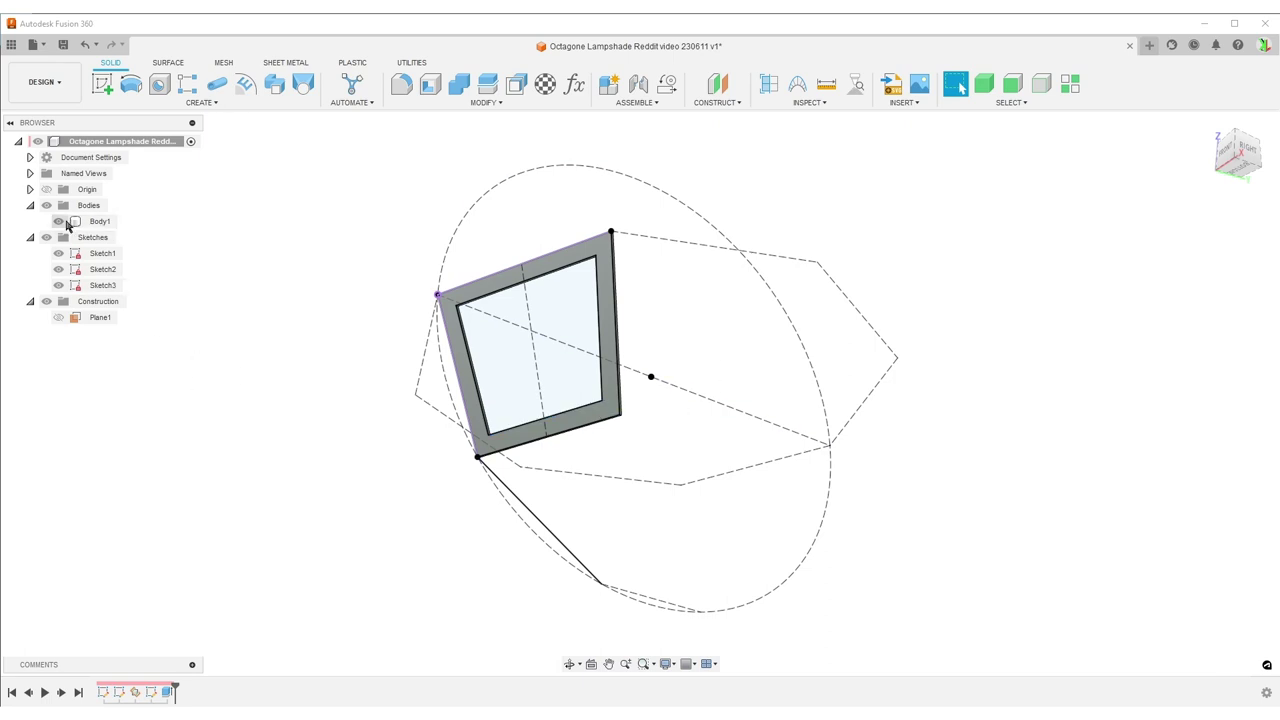
{"action": "left_click", "coordinate": [98, 221]}
{"action": "left_click", "coordinate": [59, 221]}
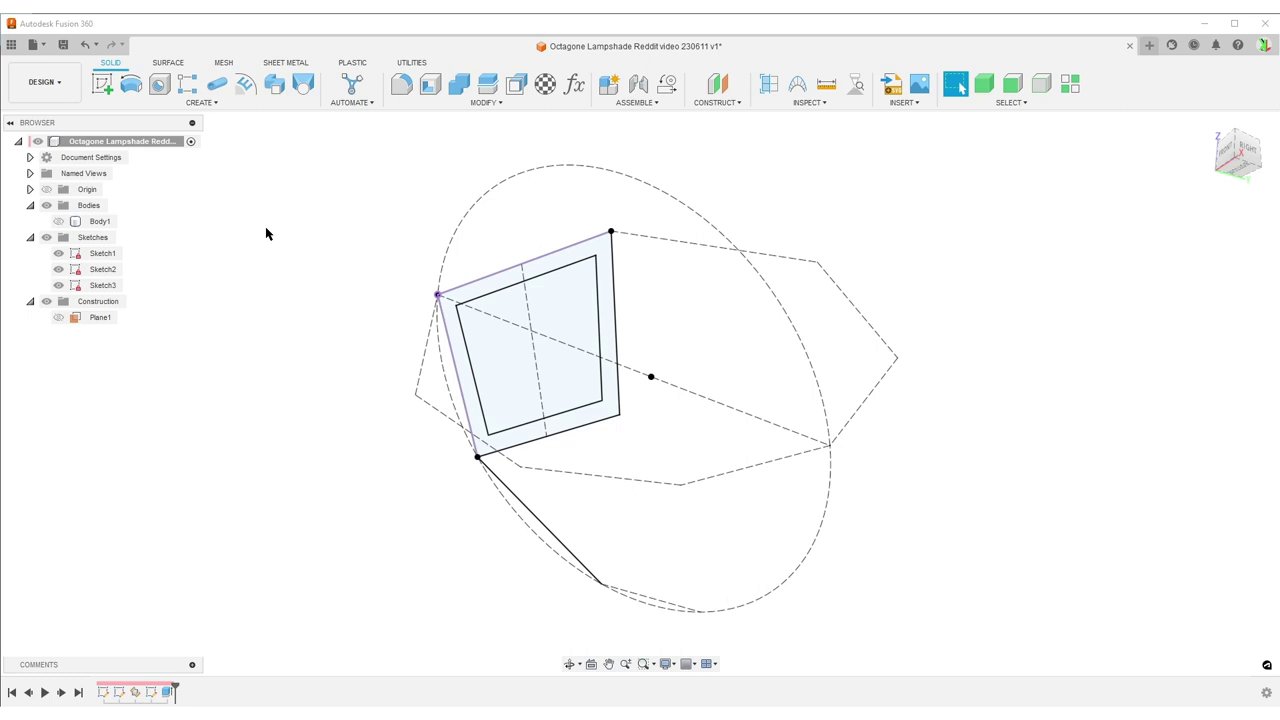
Create Plane2 through the panel's bottom edge and slanted line, and start a sketch on it
{"action": "left_click", "coordinate": [717, 102]}
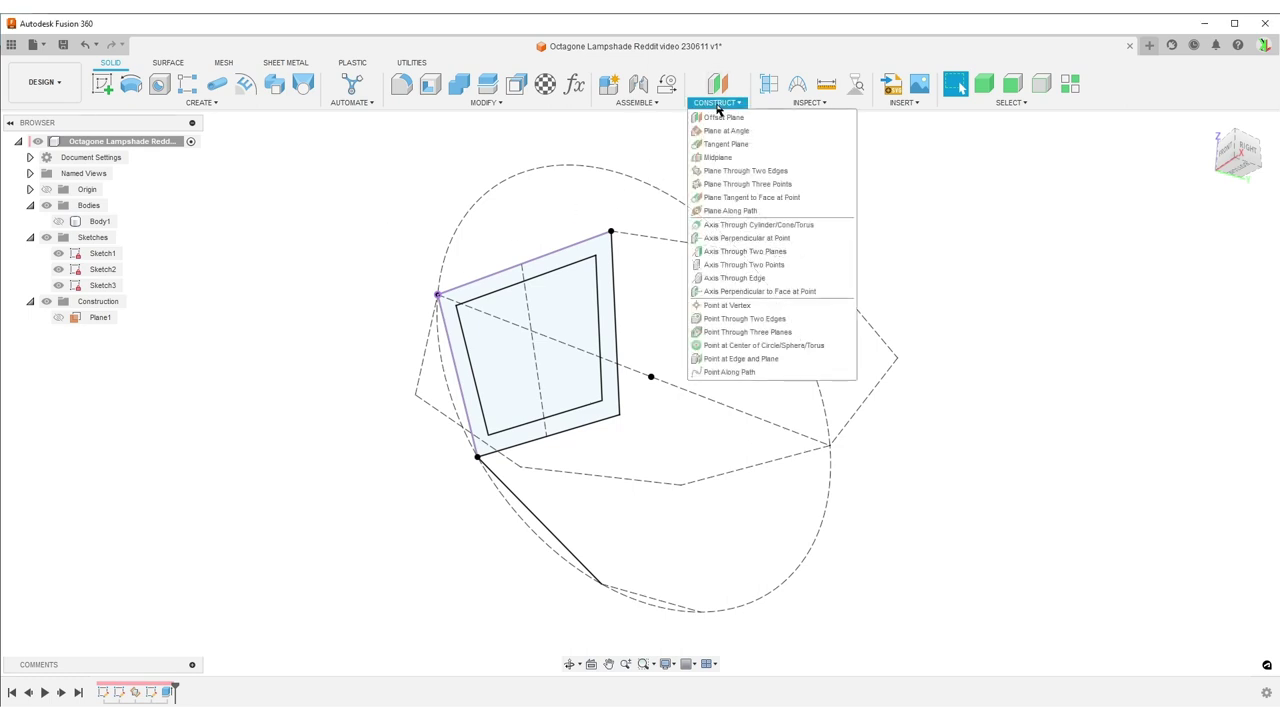
{"action": "left_click", "coordinate": [777, 174]}
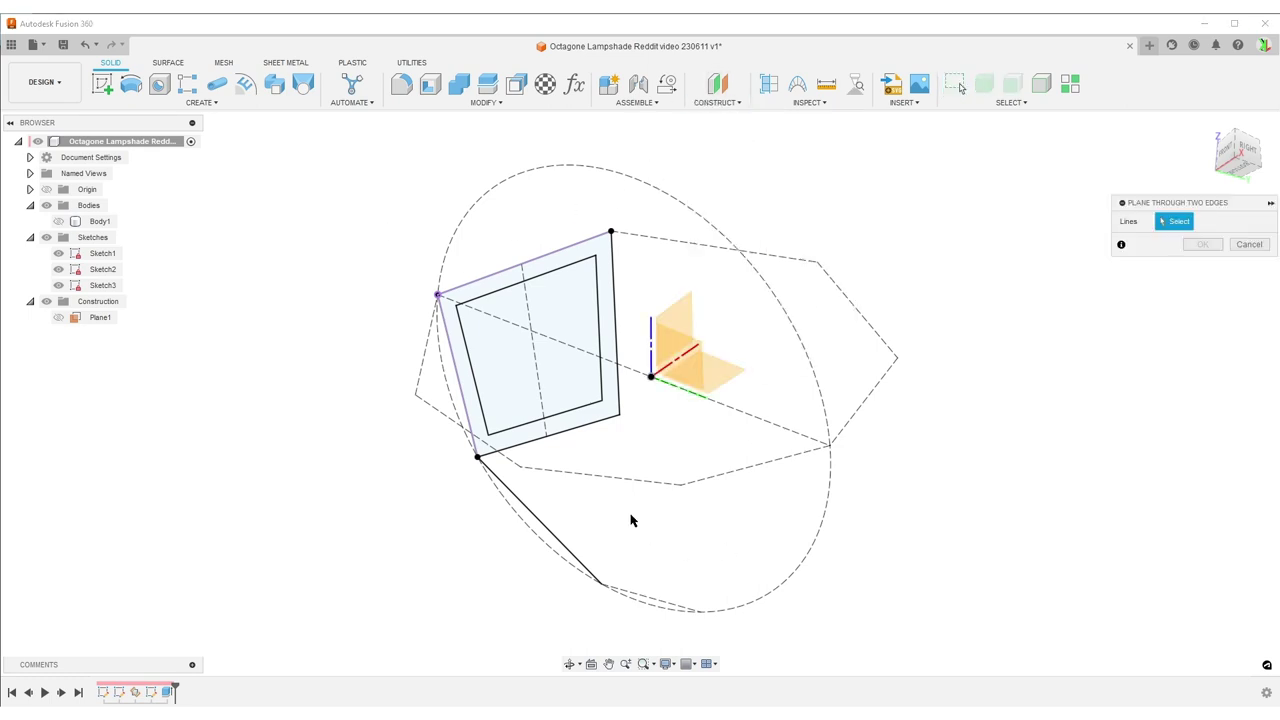
{"action": "left_click", "coordinate": [579, 429]}
{"action": "left_click", "coordinate": [540, 521]}
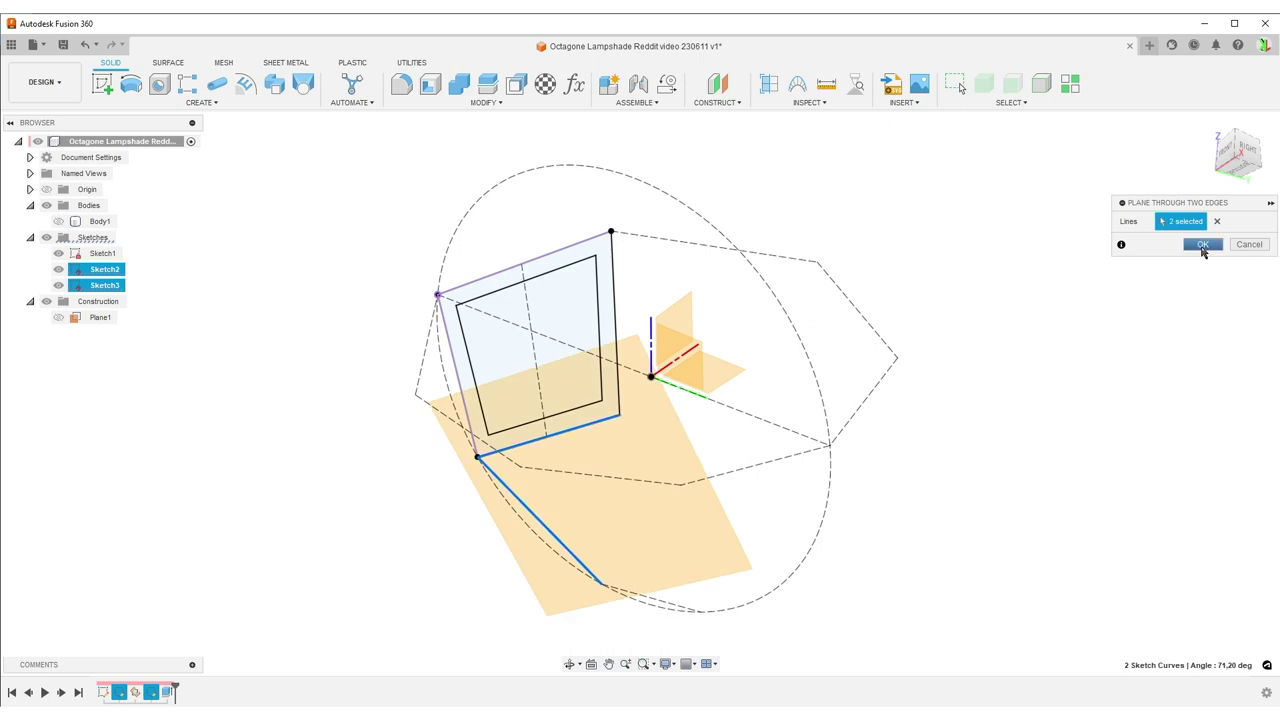
{"action": "left_click", "coordinate": [1202, 246]}
{"action": "left_click", "coordinate": [101, 85]}
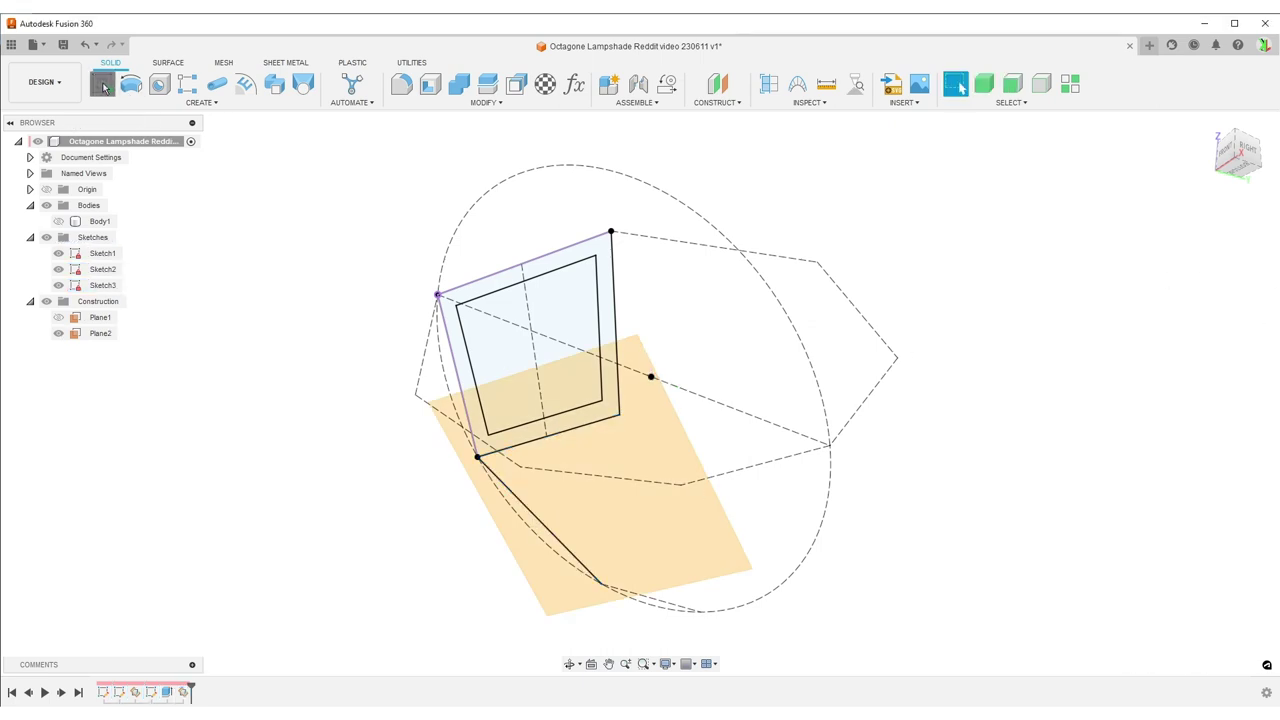
{"action": "left_click", "coordinate": [630, 500]}
Project the first panel's bottom edge and the slanted line into the sketch
{"action": "key", "text": "p"}
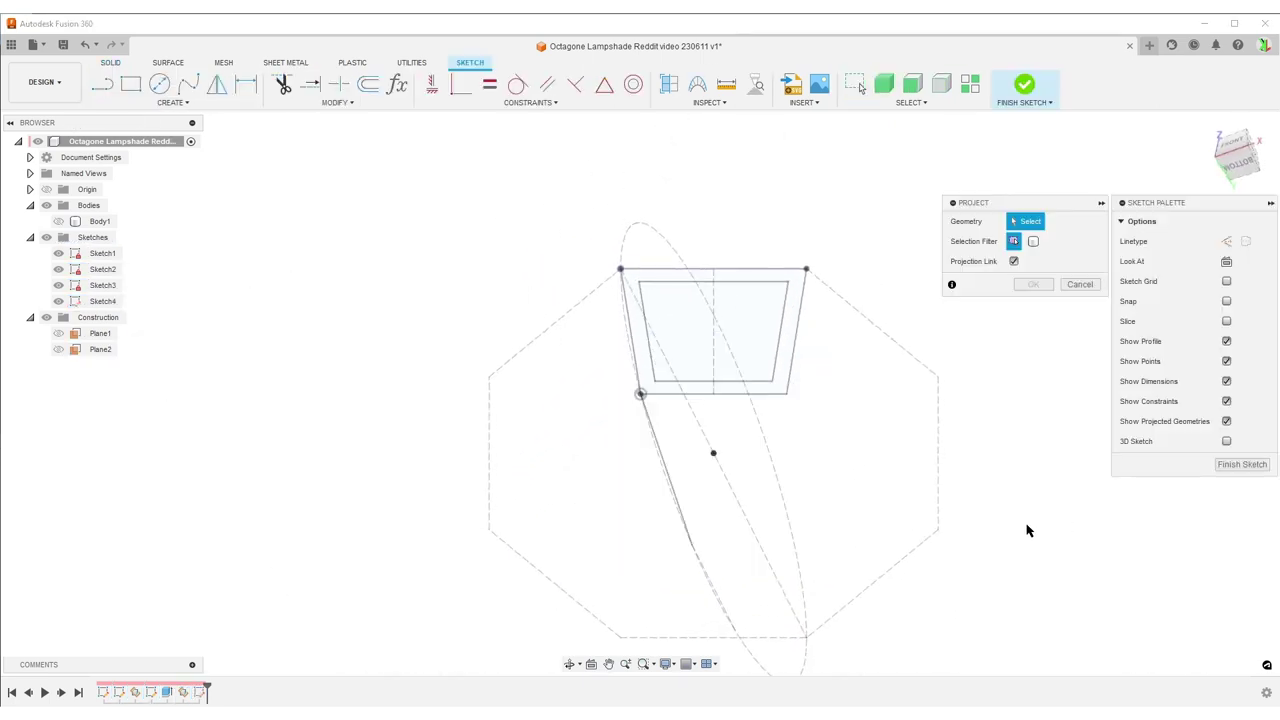
{"action": "left_click", "coordinate": [752, 400]}
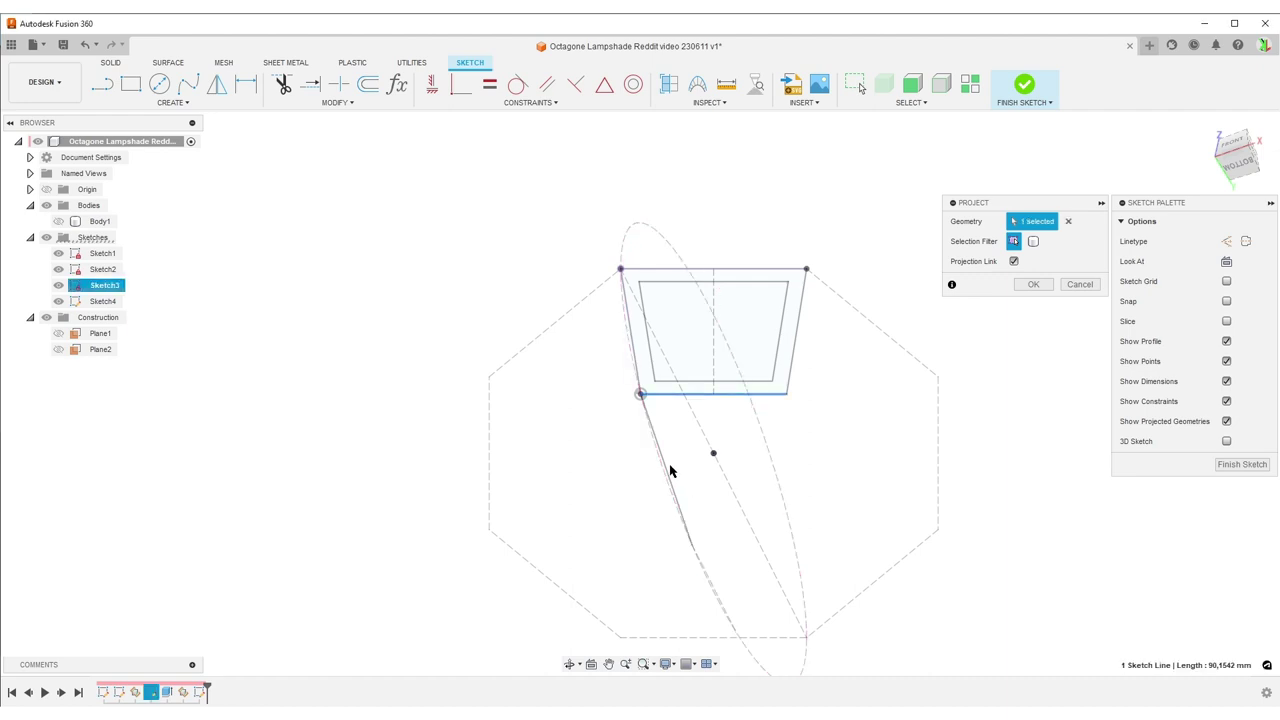
{"action": "left_click", "coordinate": [668, 456]}
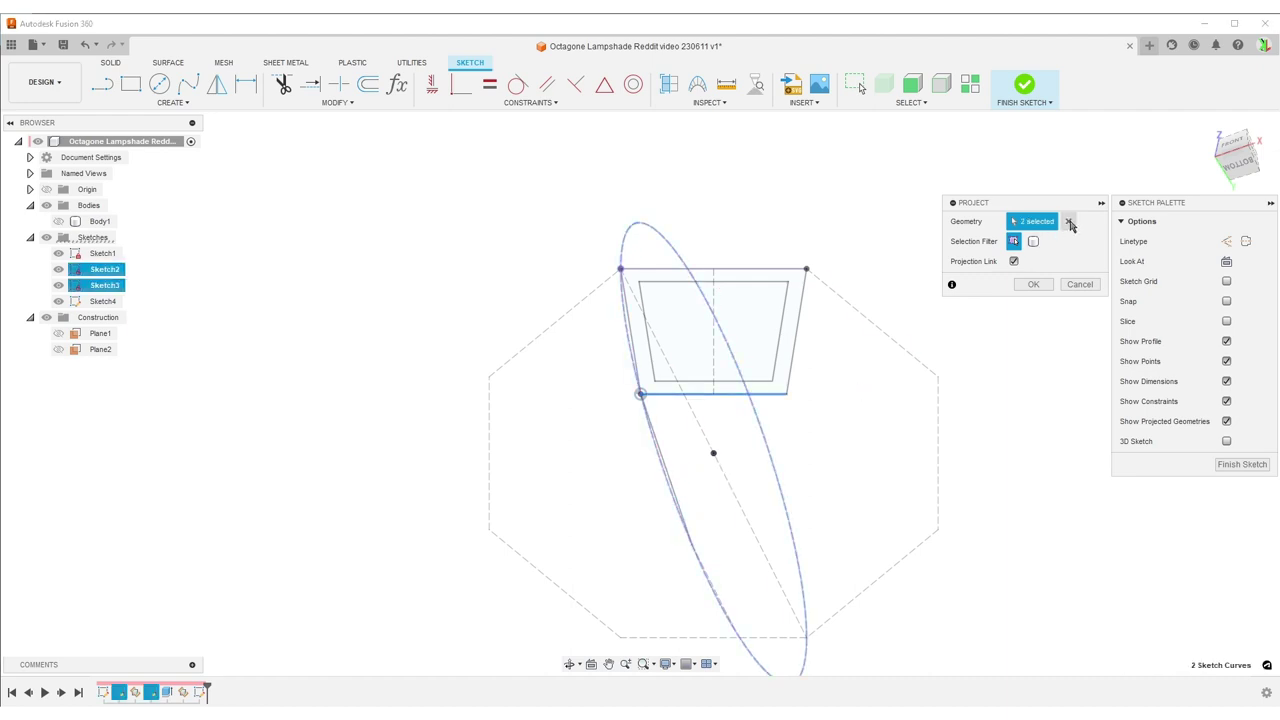
{"action": "left_click", "coordinate": [1068, 221]}
{"action": "left_click", "coordinate": [730, 400]}
{"action": "scroll", "coordinate": [660, 500], "scroll_direction": "up", "scroll_amount": 3}
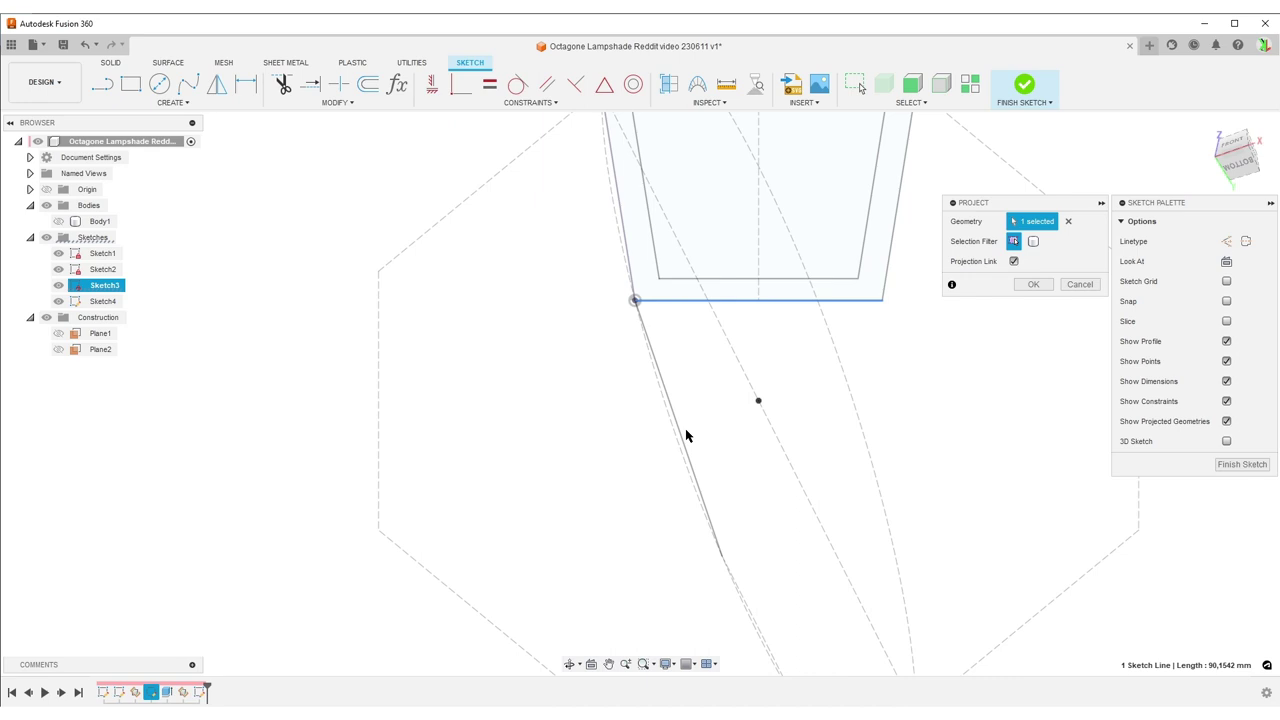
{"action": "left_click", "coordinate": [685, 433]}
{"action": "left_click", "coordinate": [1033, 284]}
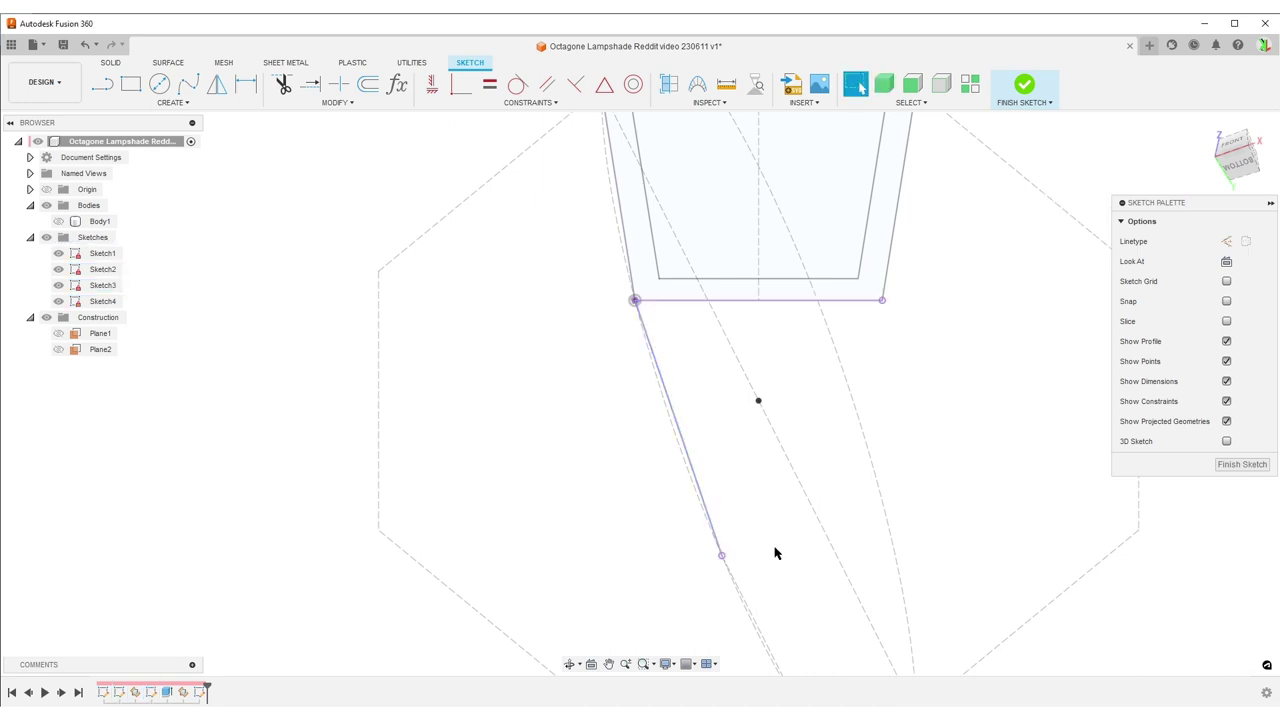
Draw the lower trapezoid's short bottom edge and right side to close the shape
{"action": "key", "text": "l"}
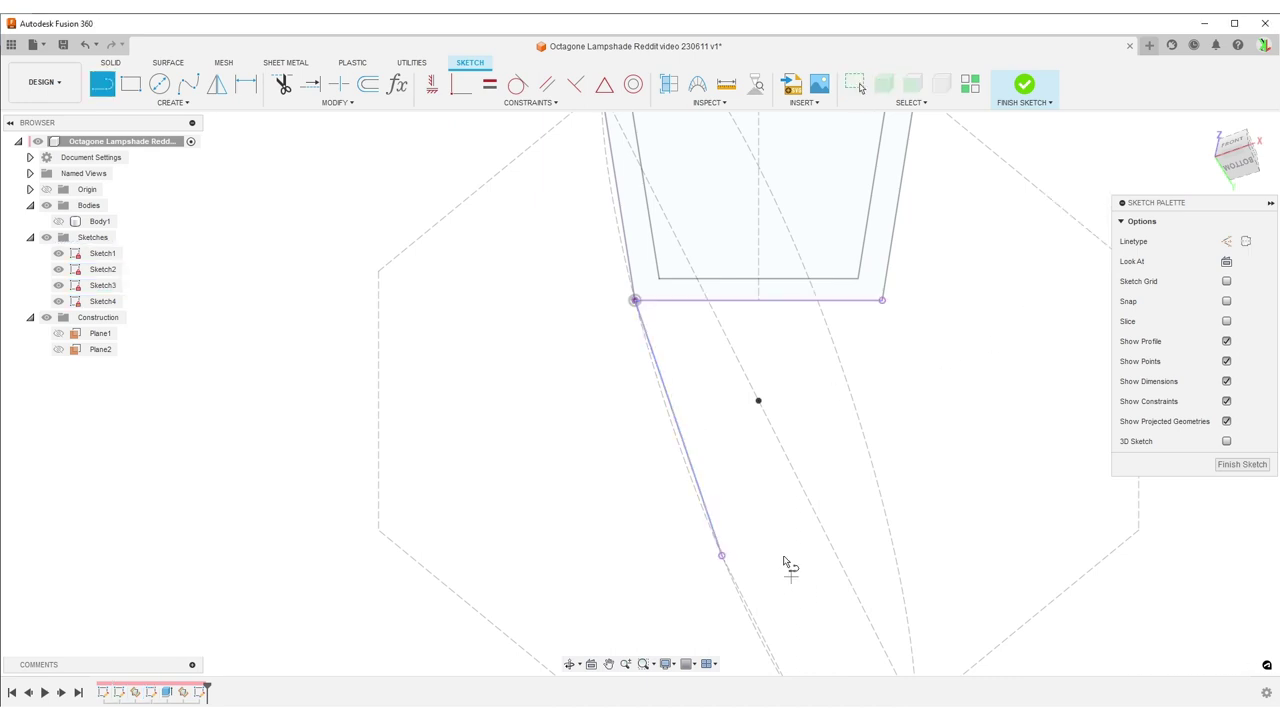
{"action": "left_click", "coordinate": [722, 555]}
{"action": "left_click", "coordinate": [812, 555]}
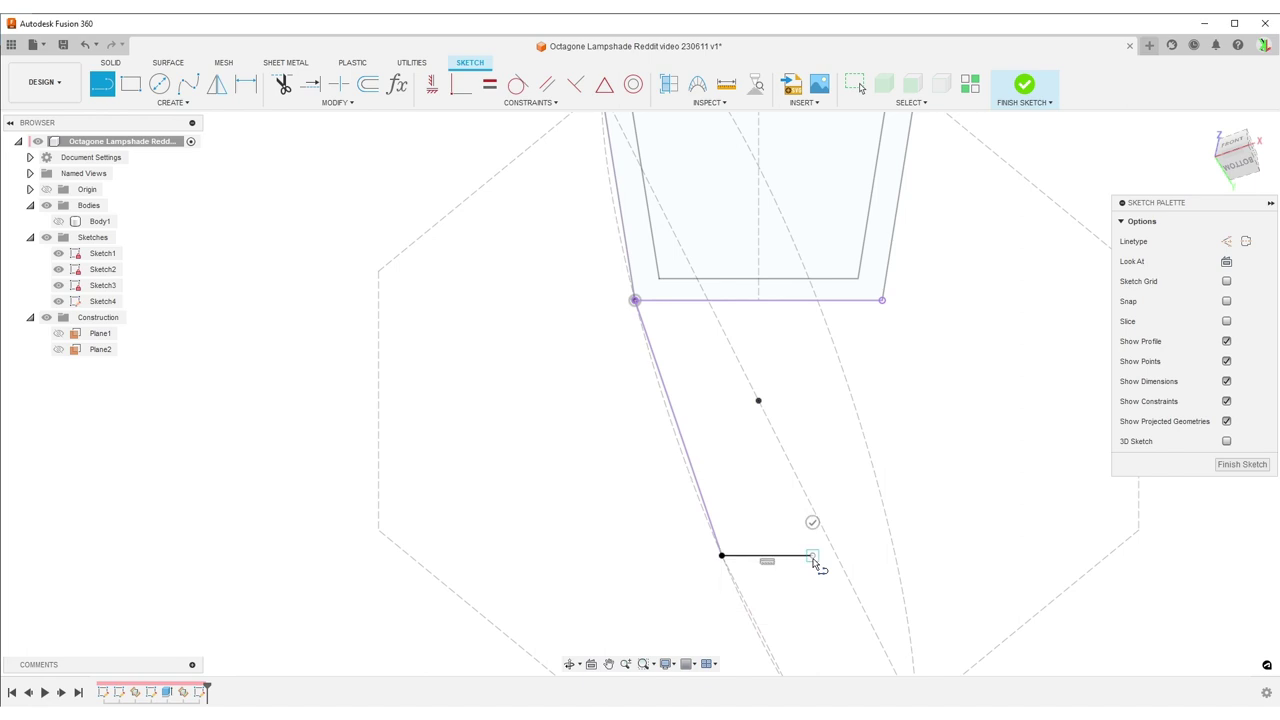
{"action": "left_click", "coordinate": [882, 301]}
Add a vertical construction centreline between edge midpoints and finish the sketch
{"action": "left_click", "coordinate": [766, 300]}
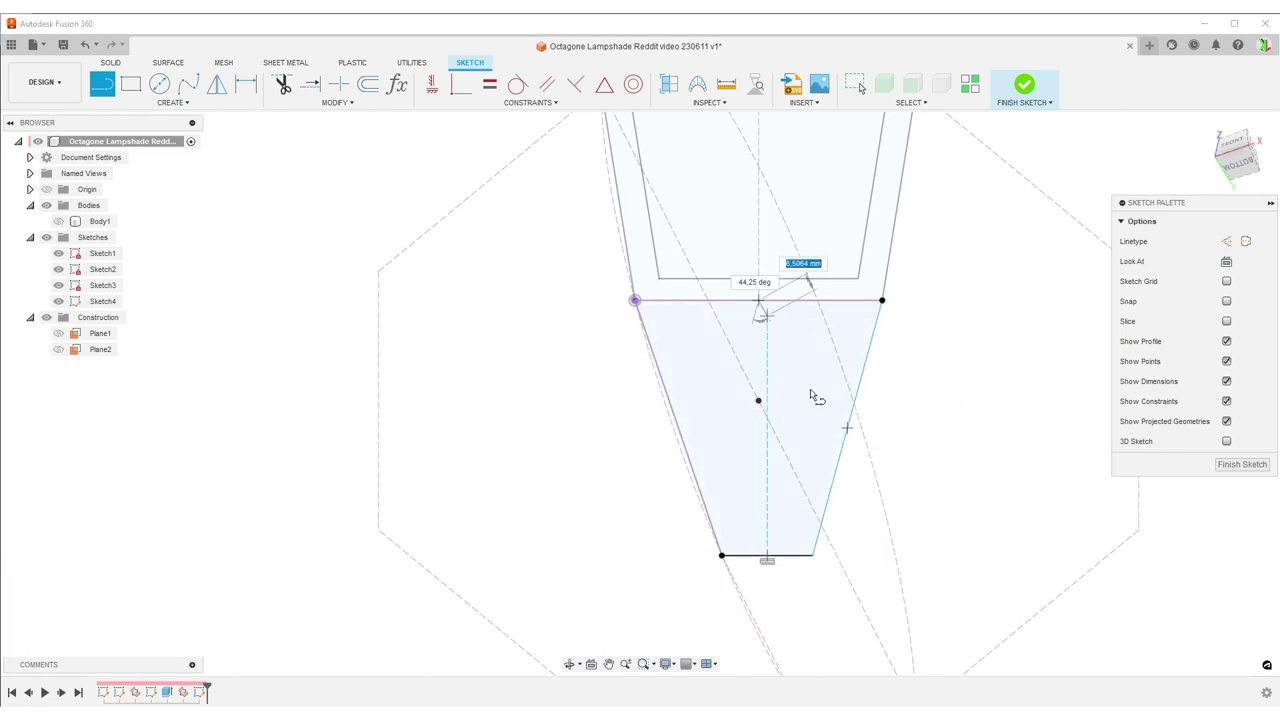
{"action": "left_click", "coordinate": [774, 555]}
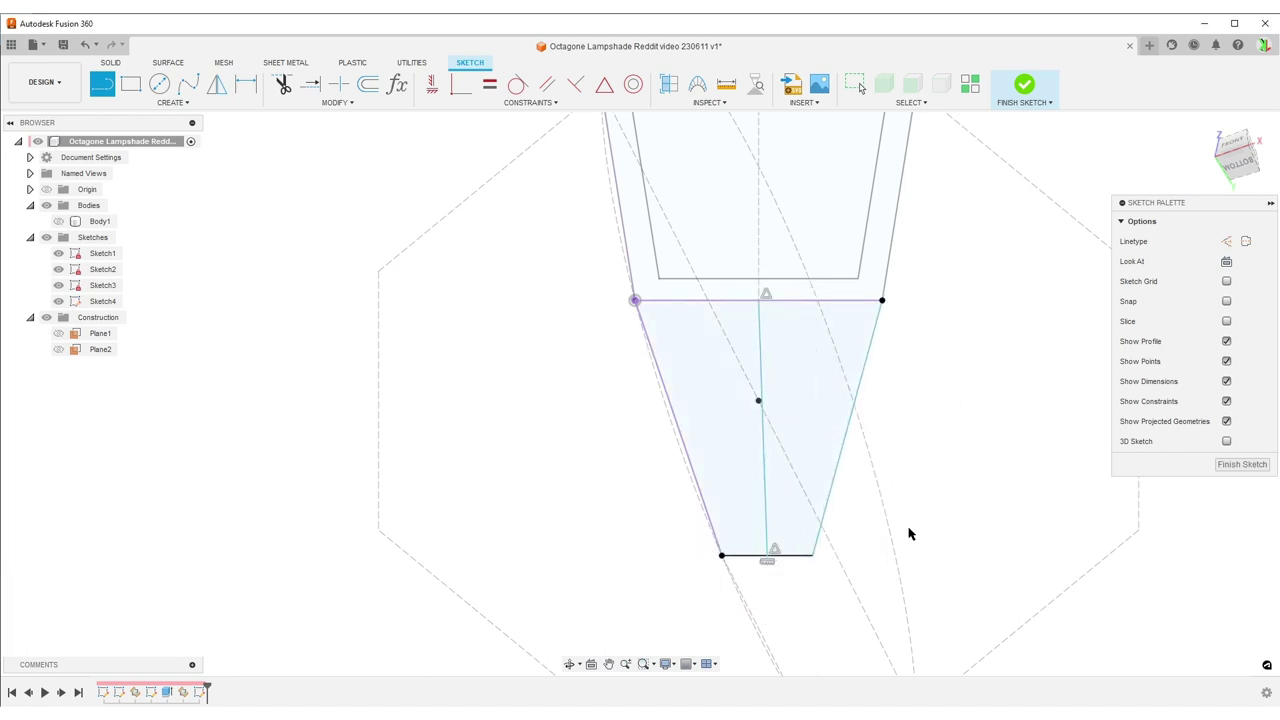
{"action": "key", "text": "Escape"}
{"action": "left_click", "coordinate": [770, 460]}
{"action": "left_click", "coordinate": [1226, 241]}
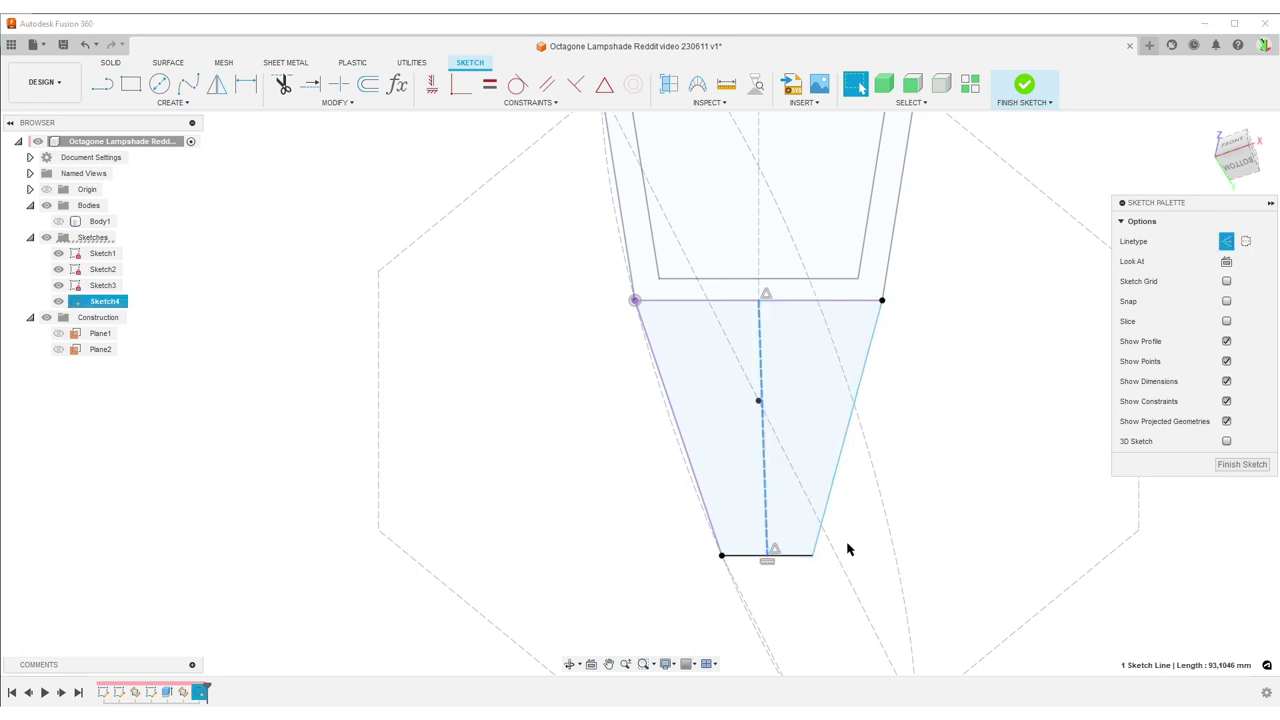
{"action": "left_click", "coordinate": [432, 84]}
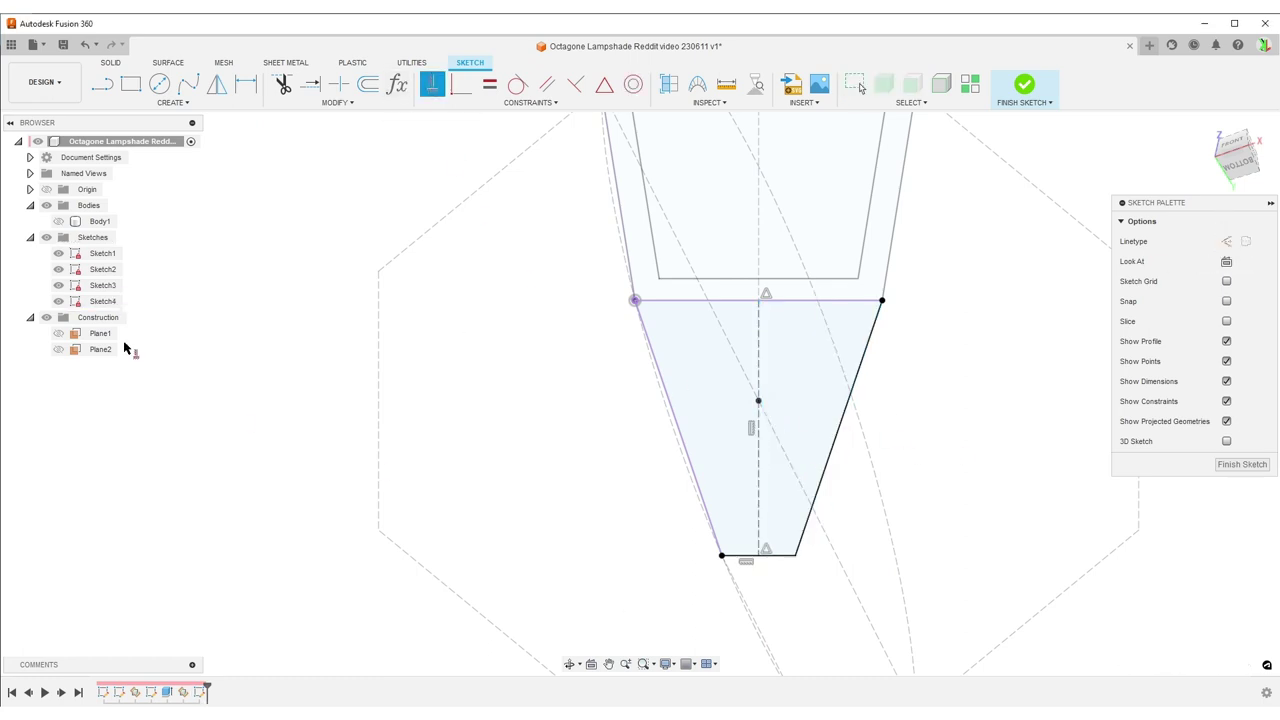
{"action": "left_click", "coordinate": [1242, 464]}
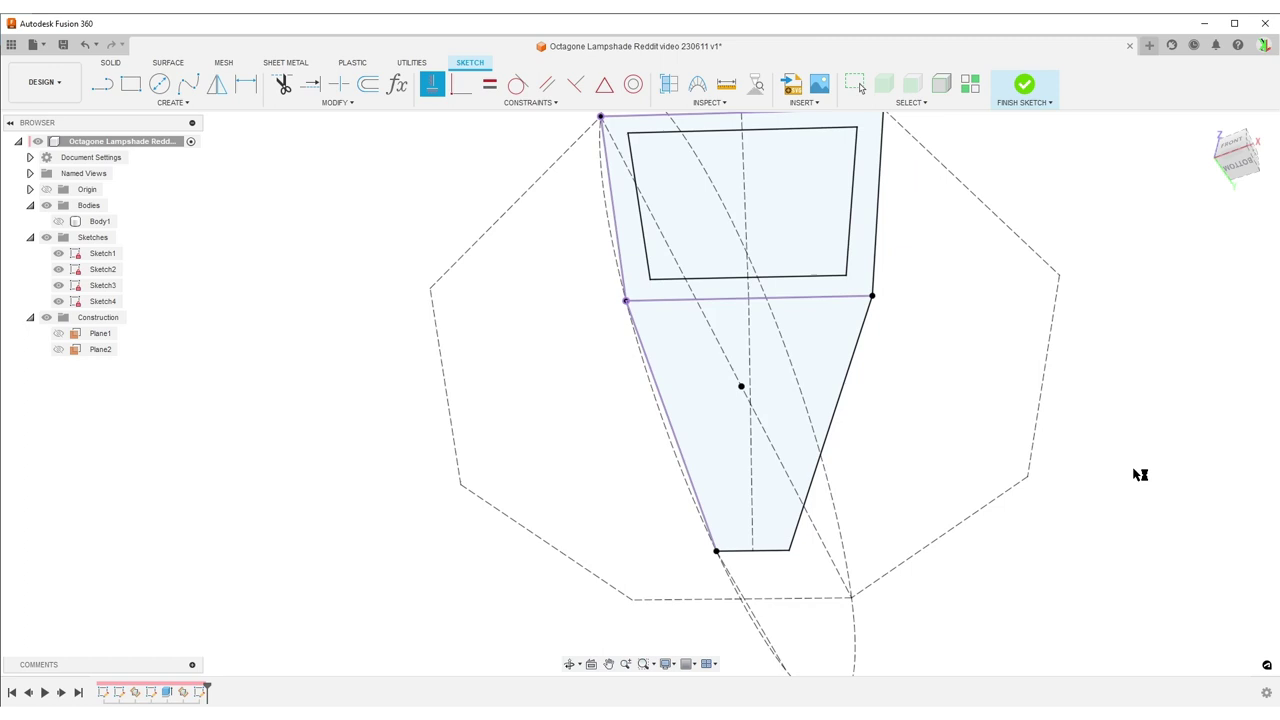
Reopen Sketch4 for editing and show Sketch3's dimensions
{"action": "double_click", "coordinate": [205, 692]}
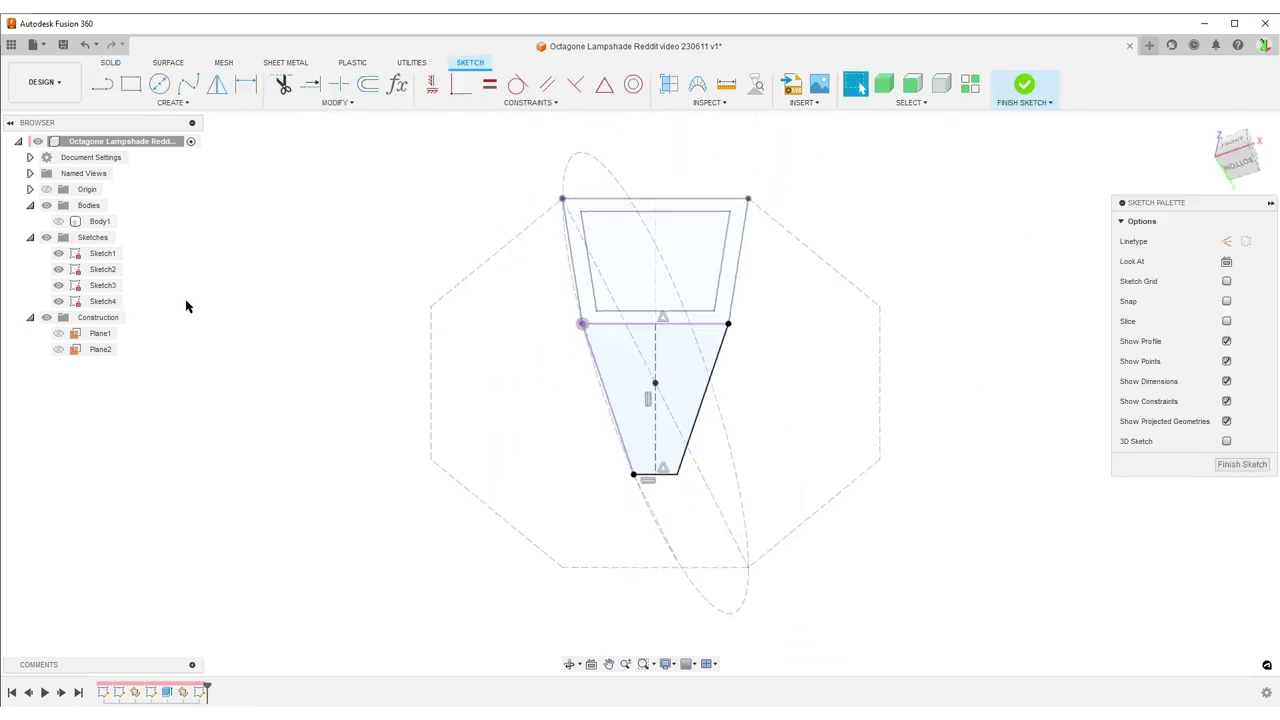
{"action": "left_click", "coordinate": [101, 285]}
{"action": "right_click", "coordinate": [98, 286]}
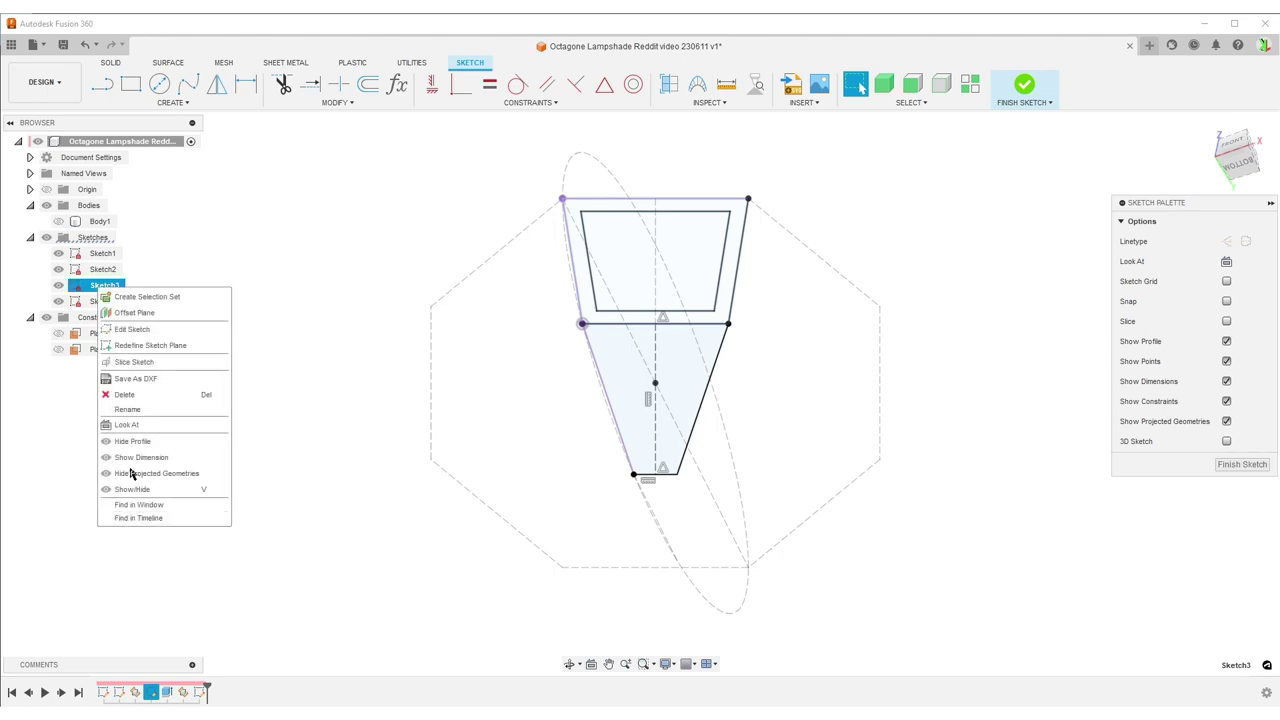
{"action": "left_click", "coordinate": [160, 458]}
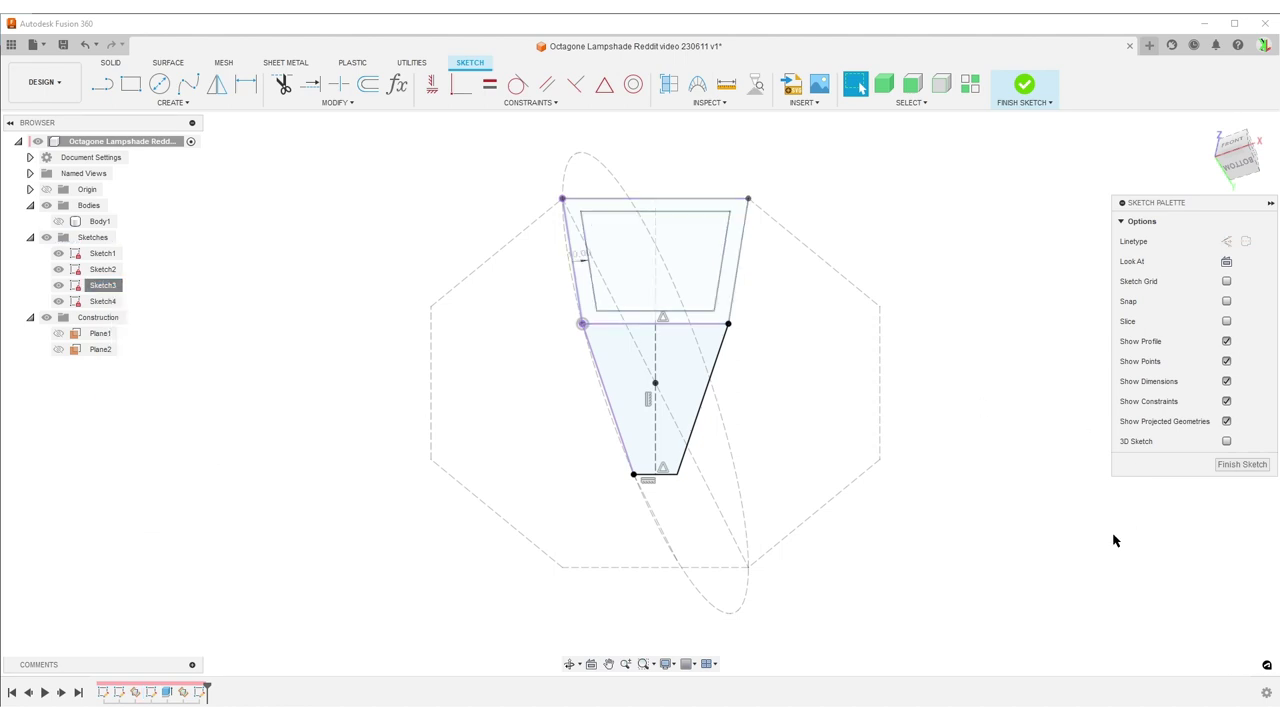
Offset the lower trapezoid outline 10 mm inward and finish the sketch
{"action": "key", "text": "o"}
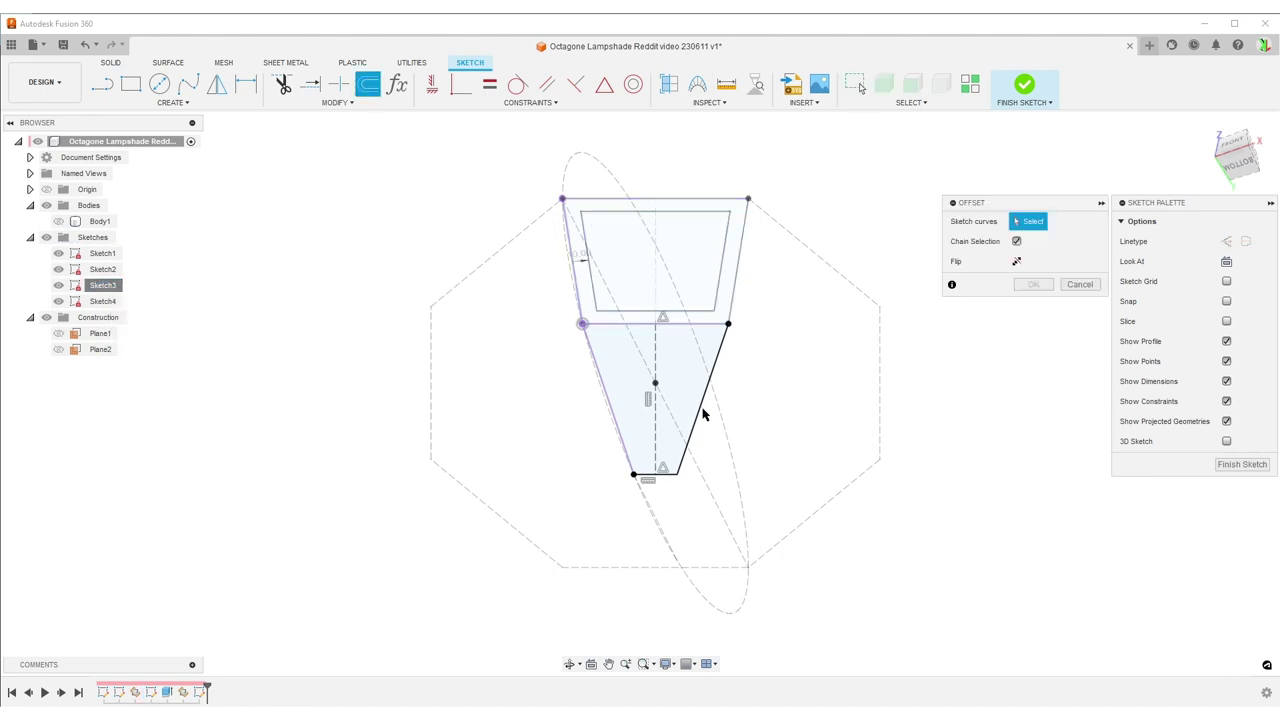
{"action": "left_click", "coordinate": [700, 410]}
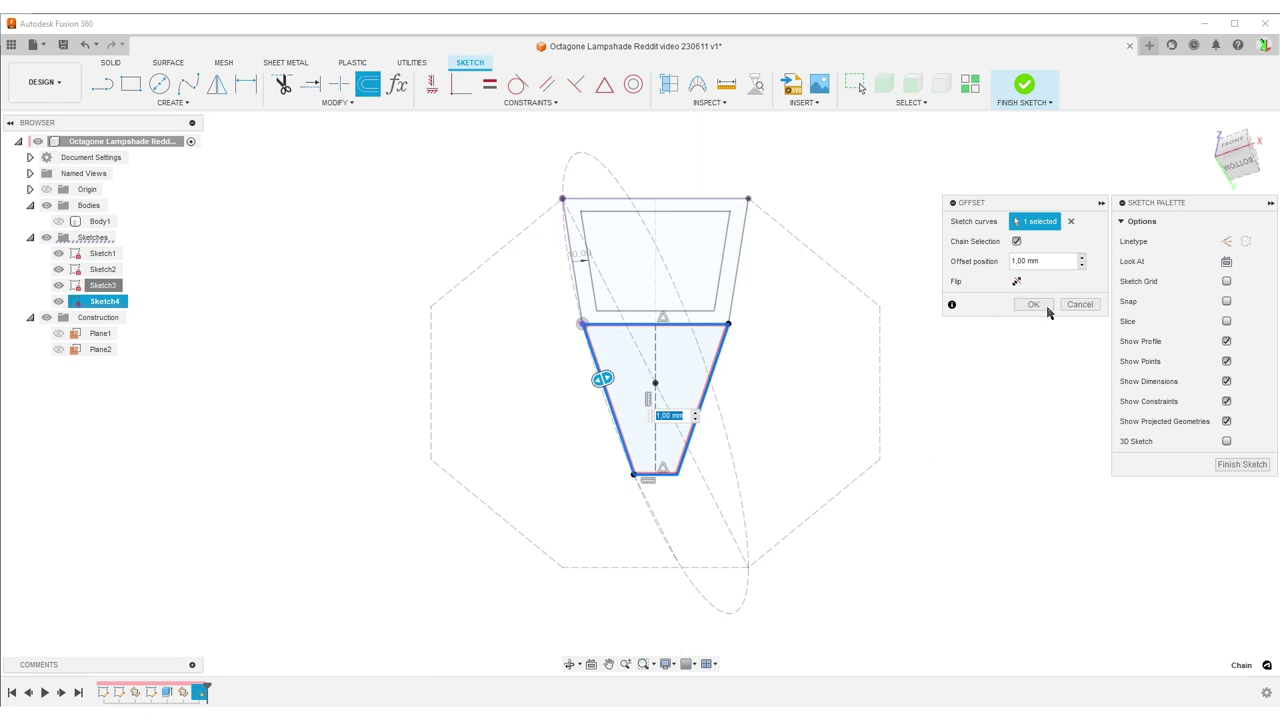
{"action": "type", "text": "10"}
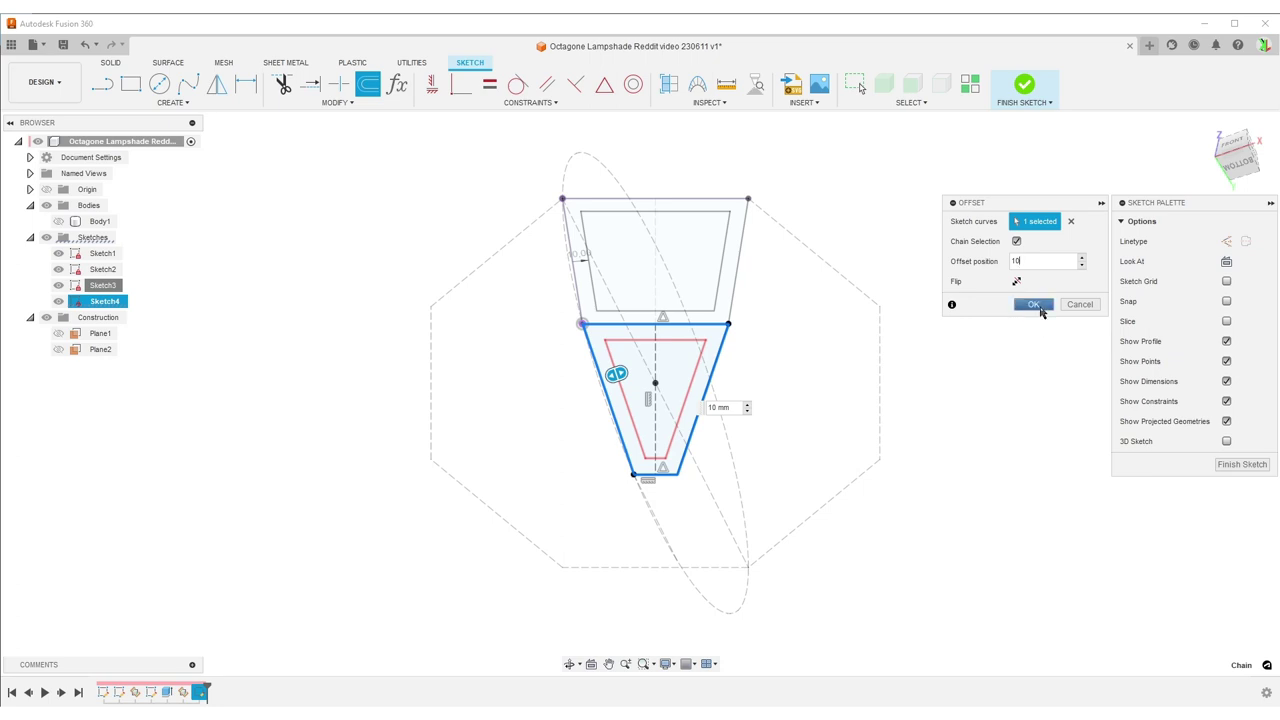
{"action": "left_click", "coordinate": [1033, 304]}
{"action": "mouse_move", "coordinate": [982, 440]}
{"action": "middle_mouse_down", "text": "shift"}
{"action": "mouse_move", "coordinate": [923, 477]}
{"action": "mouse_move", "coordinate": [974, 471]}
{"action": "middle_mouse_up", "text": "shift"}
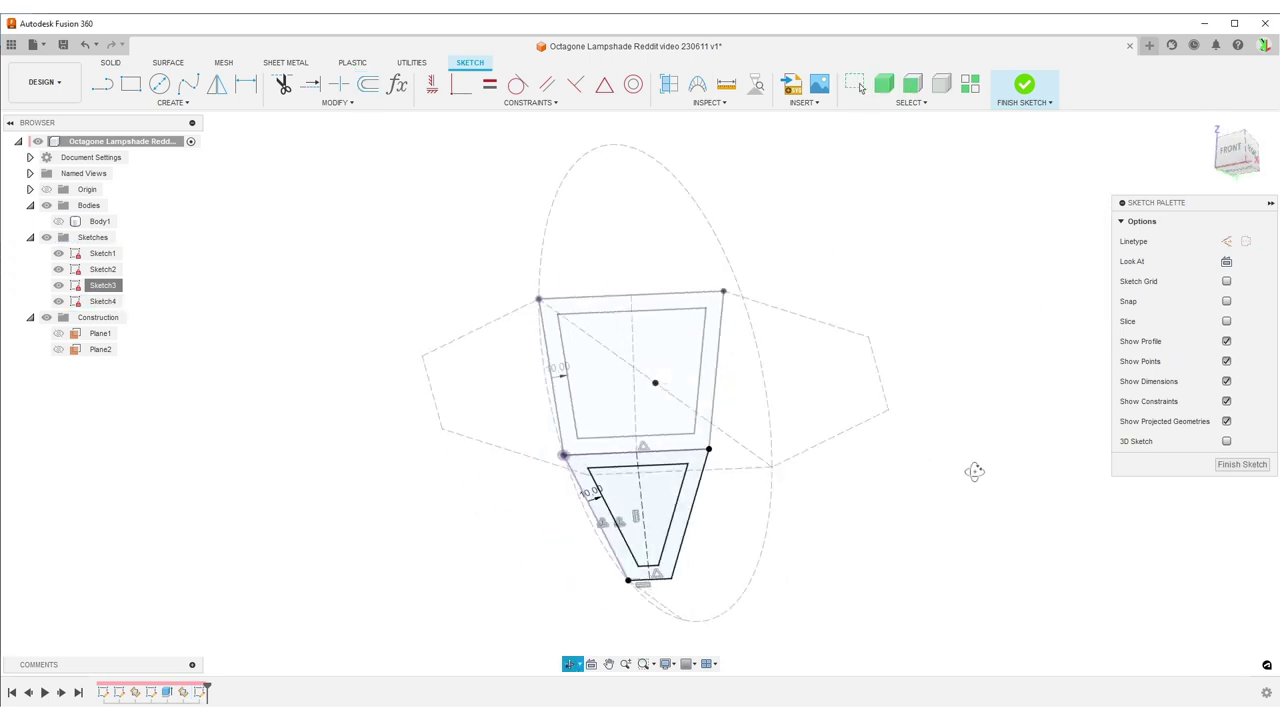
{"action": "left_click", "coordinate": [1241, 465]}
{"action": "middle_click_drag", "start_coordinate": [964, 454], "coordinate": [949, 366]}
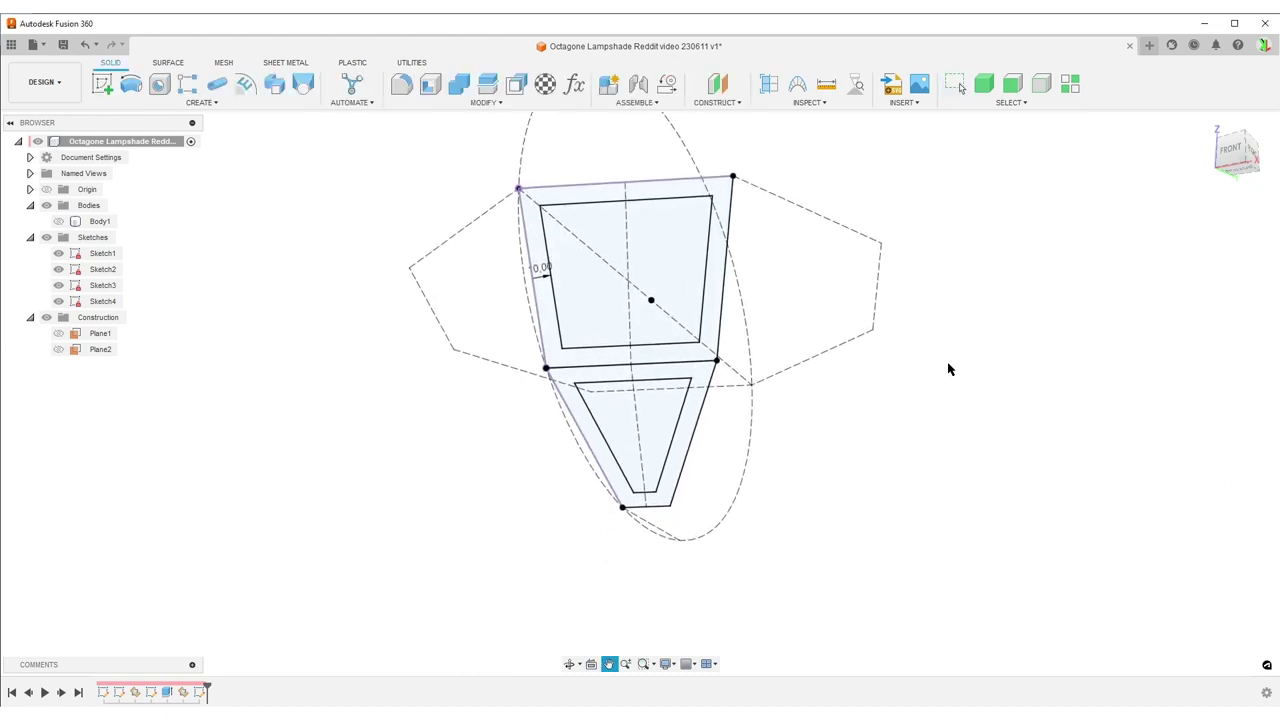
Extrude the lower frame profile 2 mm with the Join operation
{"action": "key", "text": "e"}
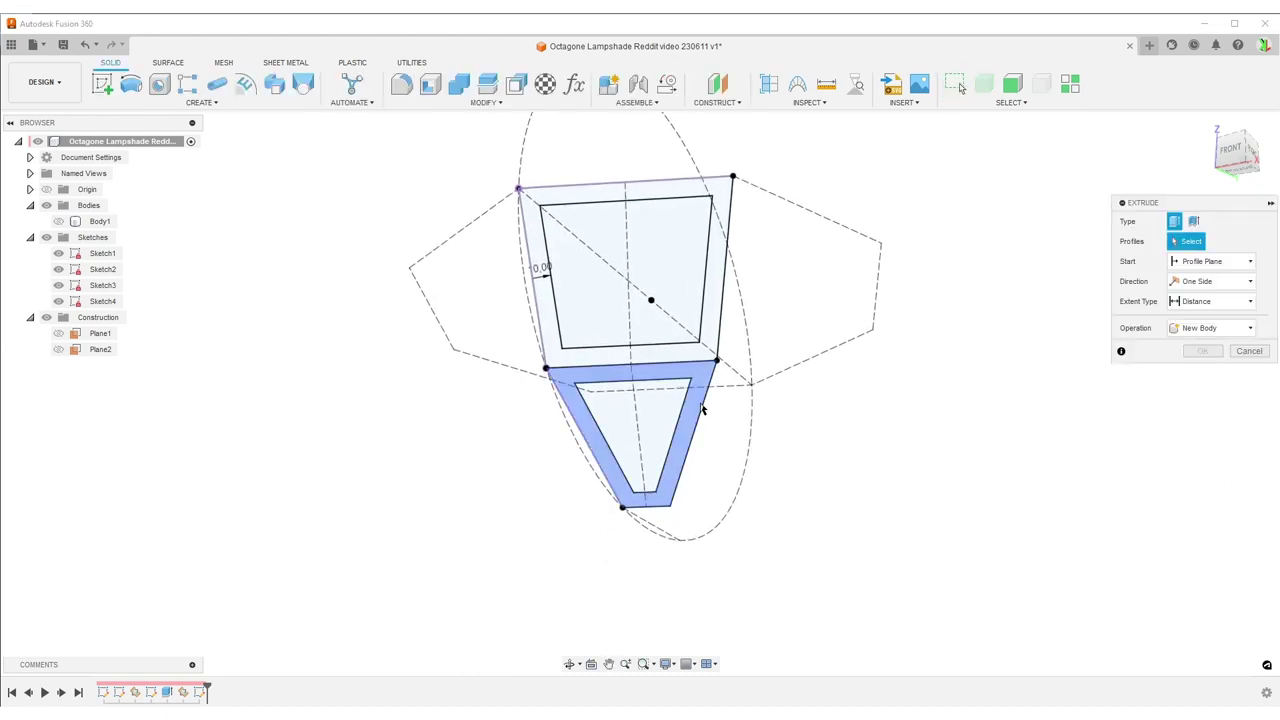
{"action": "left_click", "coordinate": [682, 440]}
{"action": "middle_click_drag", "start_coordinate": [934, 463], "coordinate": [902, 522], "text": "shift"}
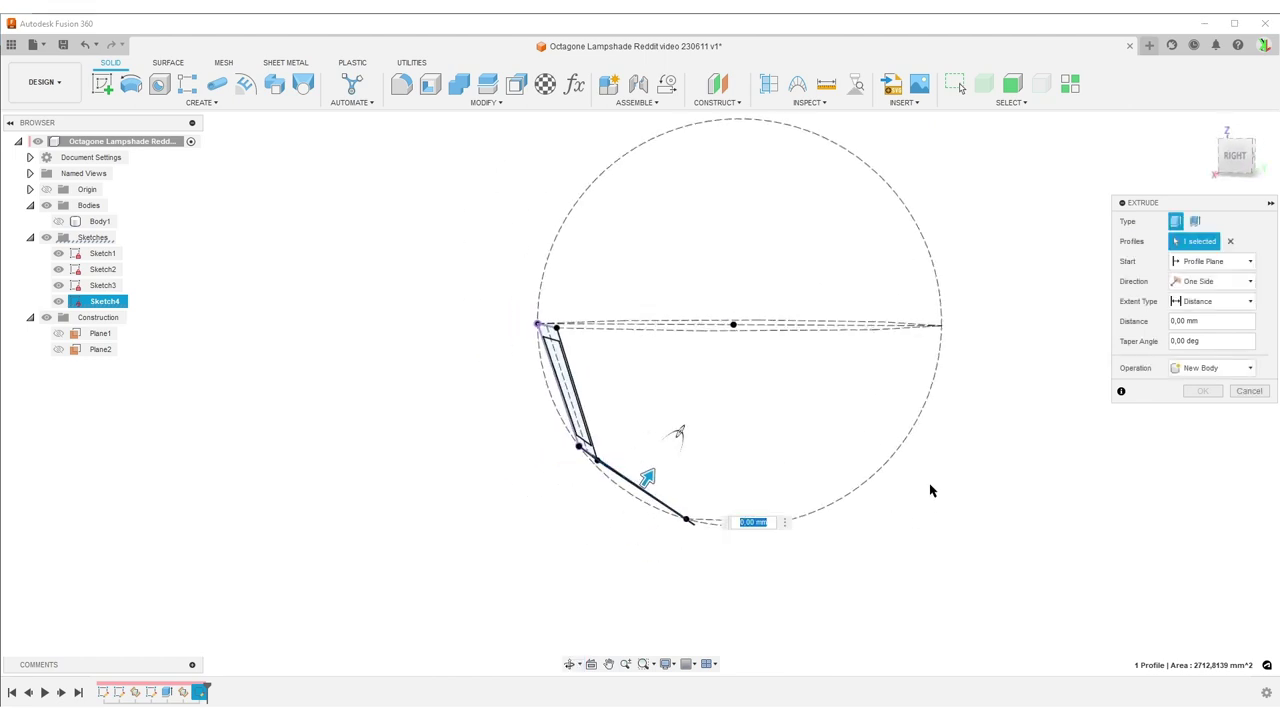
{"action": "type", "text": "2"}
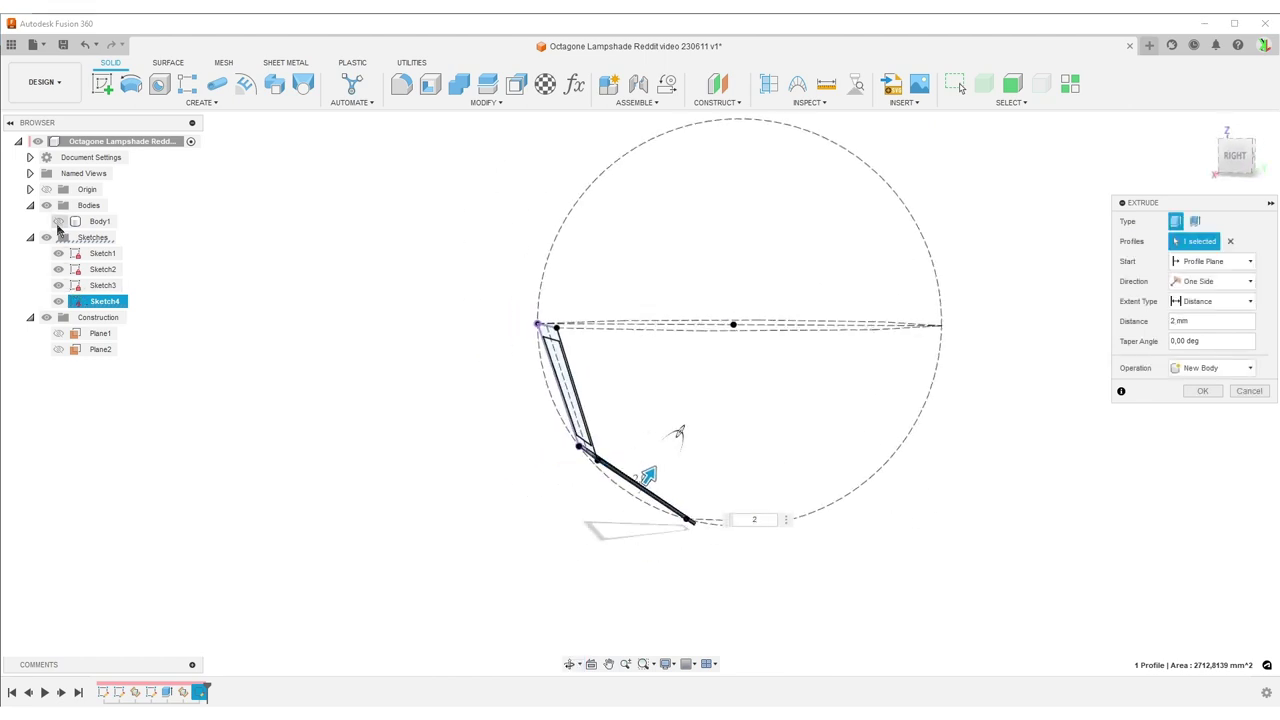
{"action": "key", "text": "Return"}
{"action": "middle_click_drag", "start_coordinate": [700, 450], "coordinate": [900, 420], "text": "shift"}
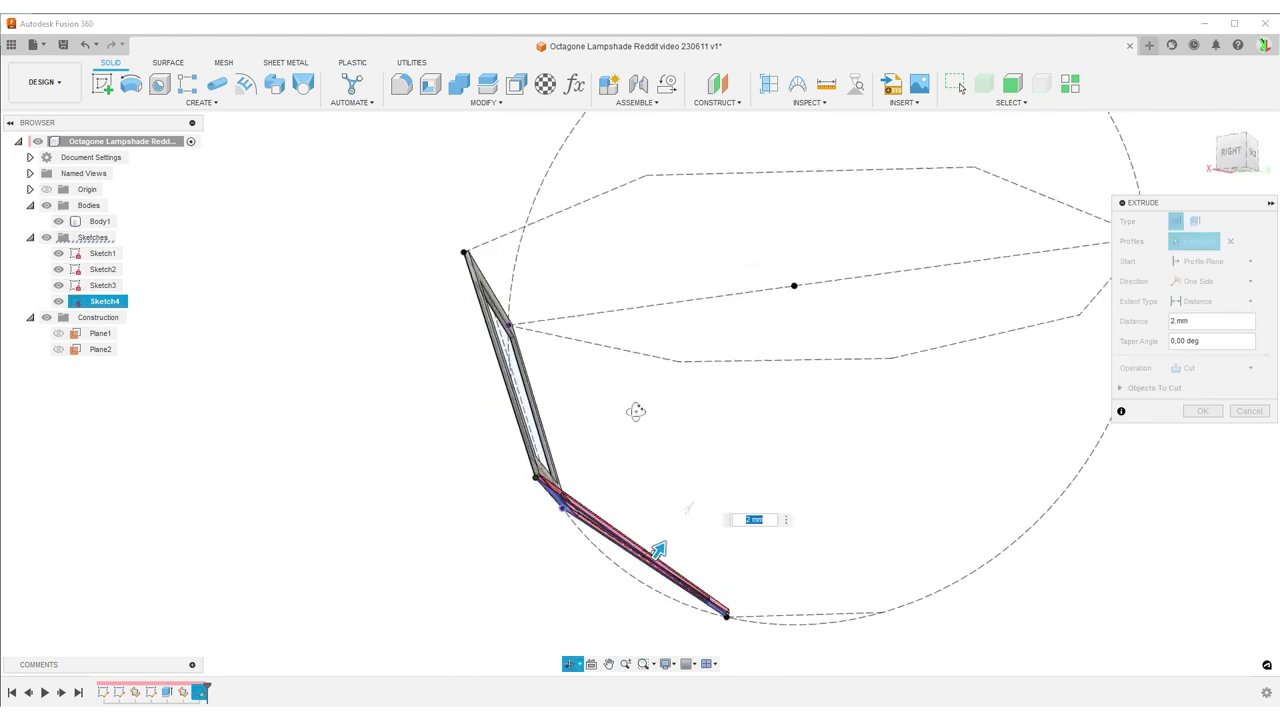
{"action": "left_click", "coordinate": [1212, 368]}
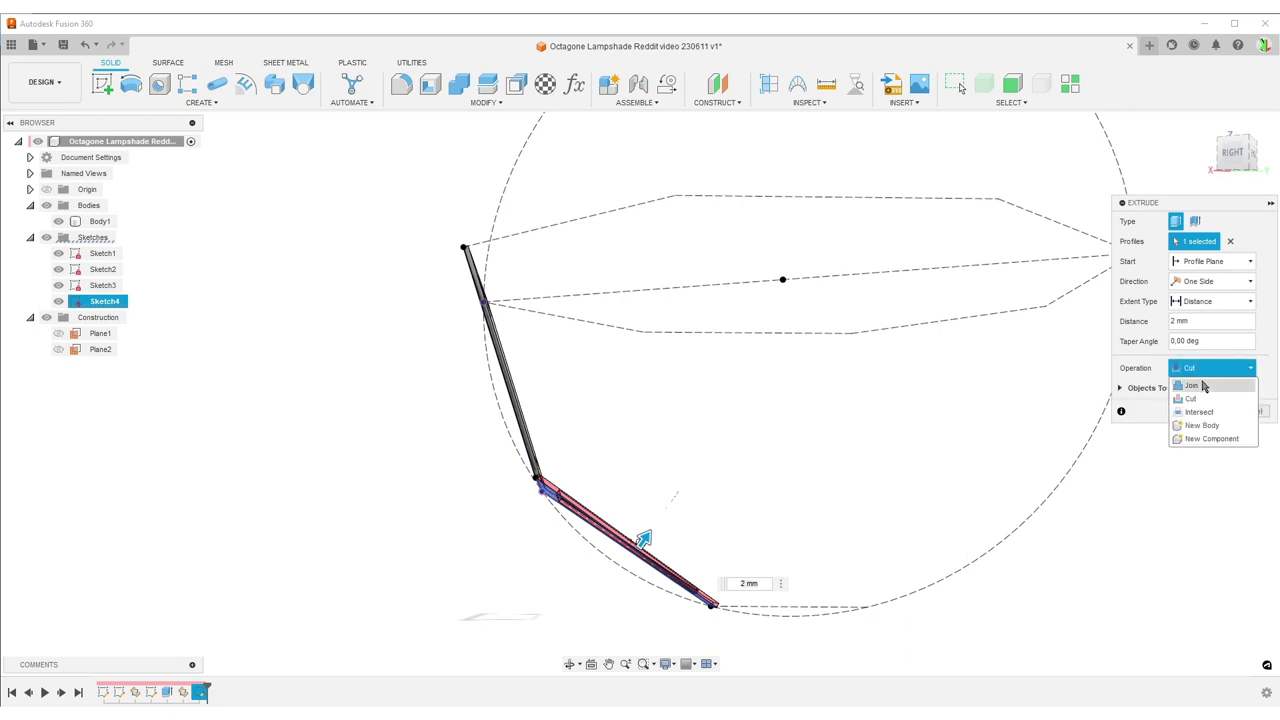
{"action": "left_click", "coordinate": [1195, 385]}
Orbit around the joined extrusion preview to inspect the lower frame from several sides
{"action": "middle_click_drag", "start_coordinate": [647, 488], "coordinate": [611, 597], "text": "shift"}
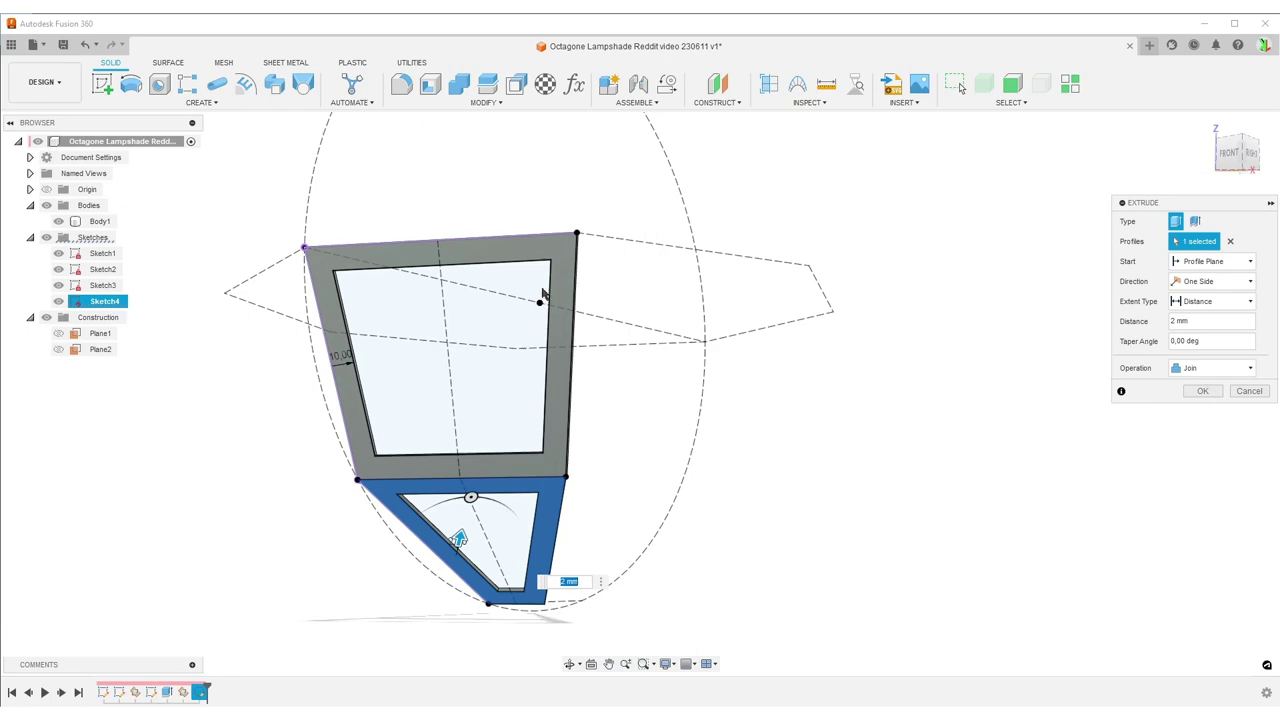
{"action": "scroll", "coordinate": [685, 478], "scroll_direction": "up", "scroll_amount": 6}
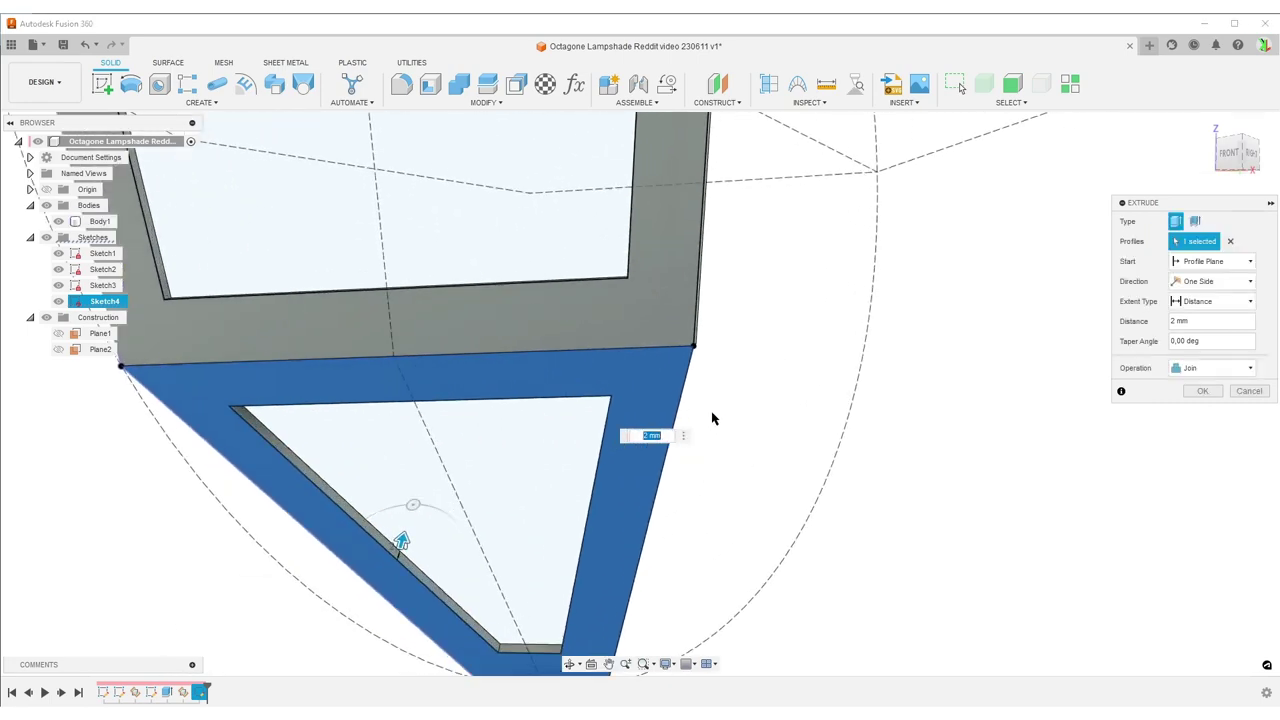
{"action": "middle_click_drag", "start_coordinate": [711, 417], "coordinate": [760, 400], "text": "shift"}
{"action": "scroll", "coordinate": [620, 437], "scroll_direction": "down", "scroll_amount": 5}
{"action": "middle_click_drag", "start_coordinate": [620, 437], "coordinate": [606, 434], "text": "shift"}
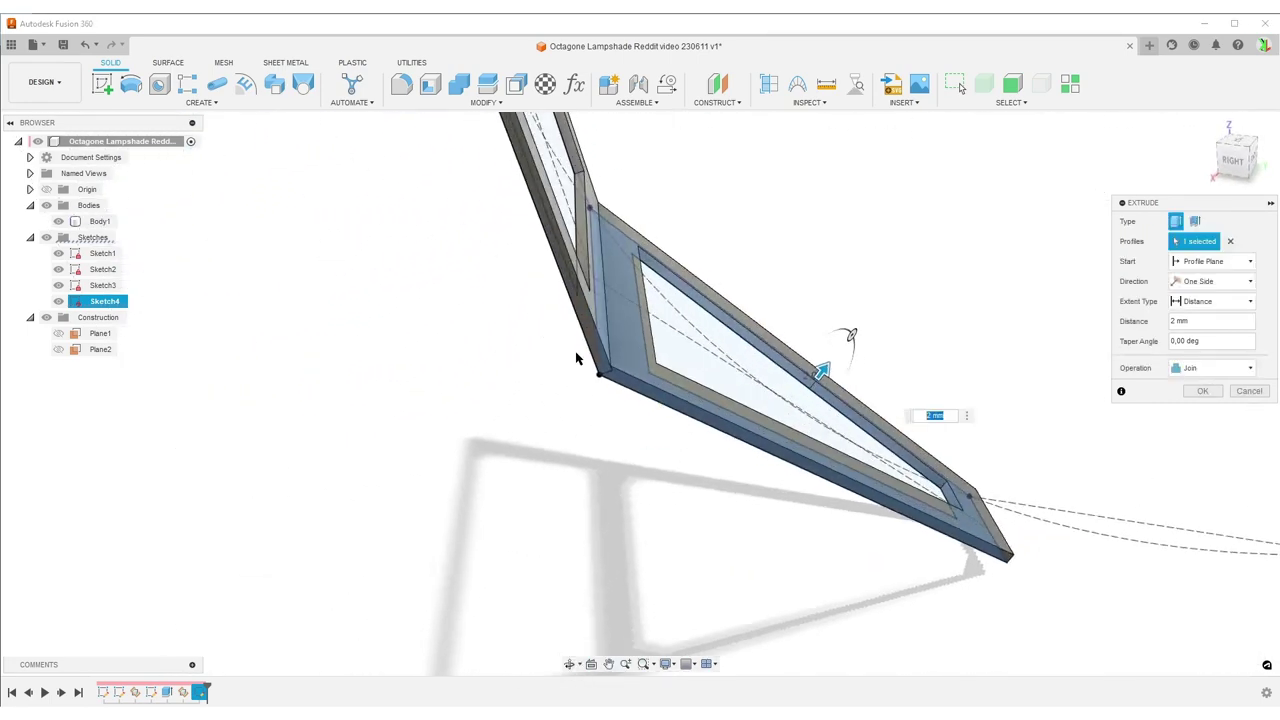
{"action": "middle_click_drag", "start_coordinate": [593, 381], "coordinate": [563, 386], "text": "shift"}
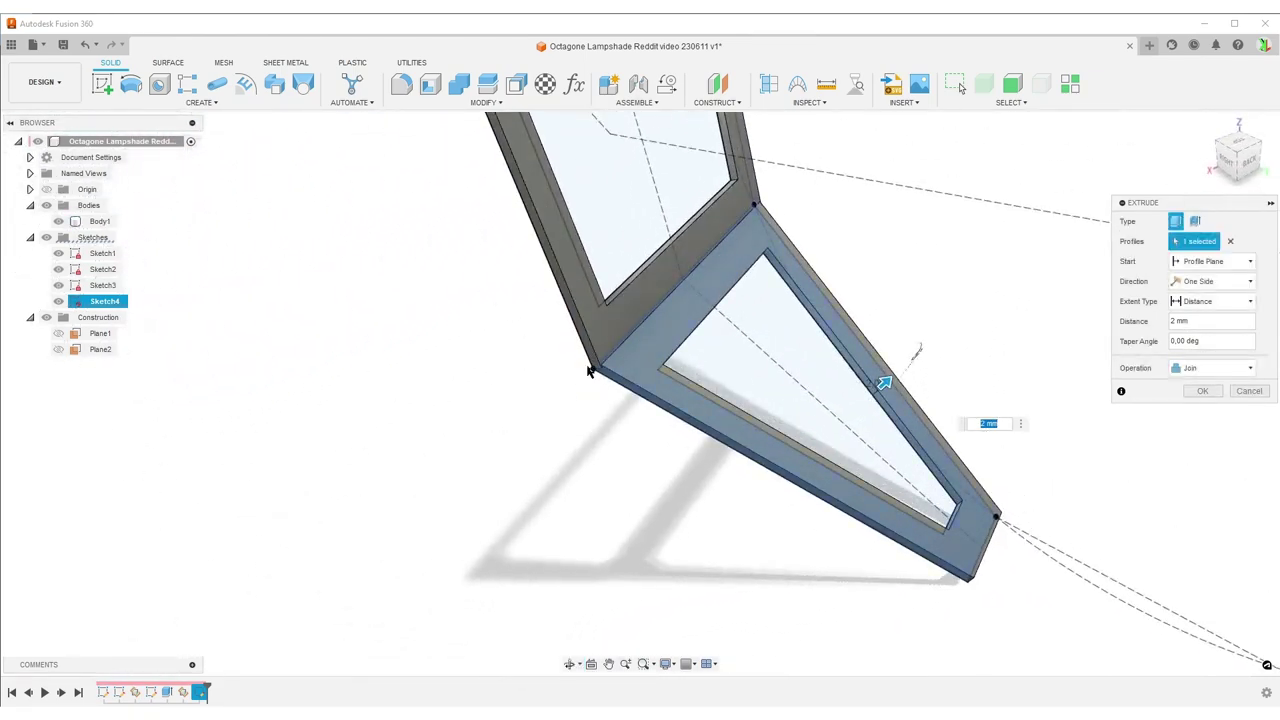
{"action": "middle_click_drag", "start_coordinate": [590, 460], "coordinate": [760, 384], "text": "shift"}
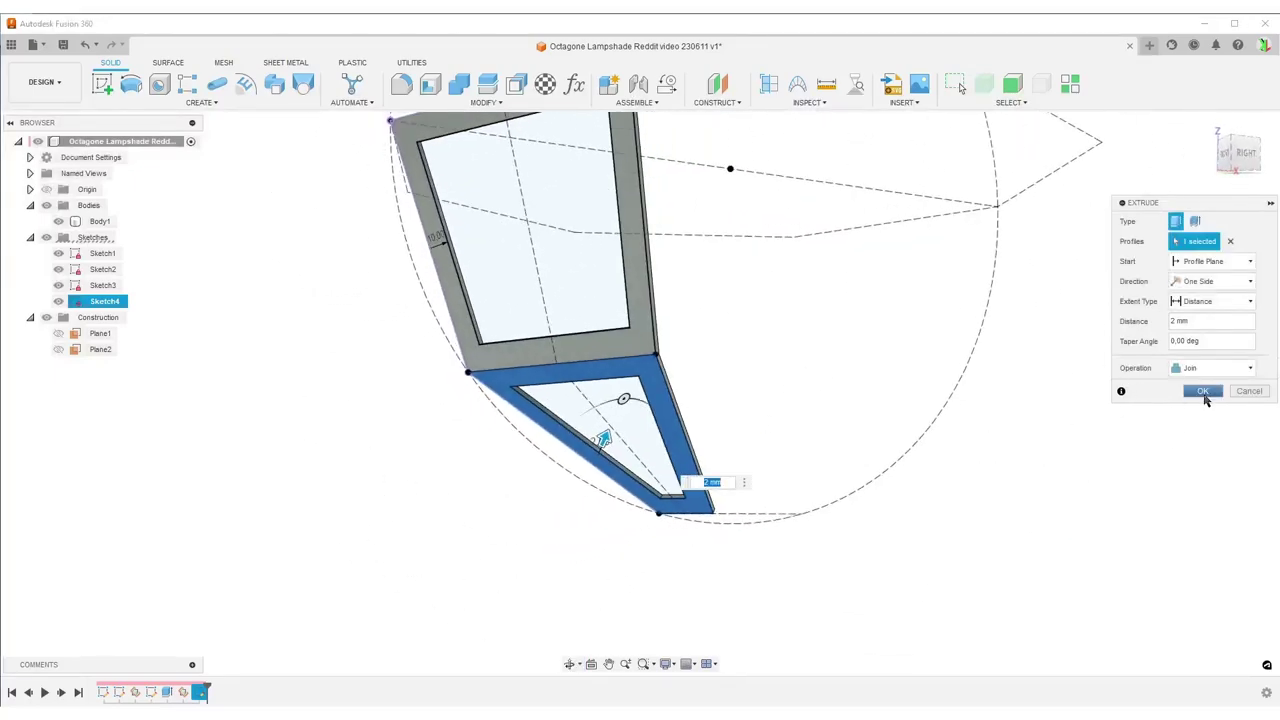
Confirm the 2 mm extrusion, then mirror Body1 across the construction plane, joining the copy
{"action": "left_click", "coordinate": [1204, 393]}
{"action": "type", "text": "s"}
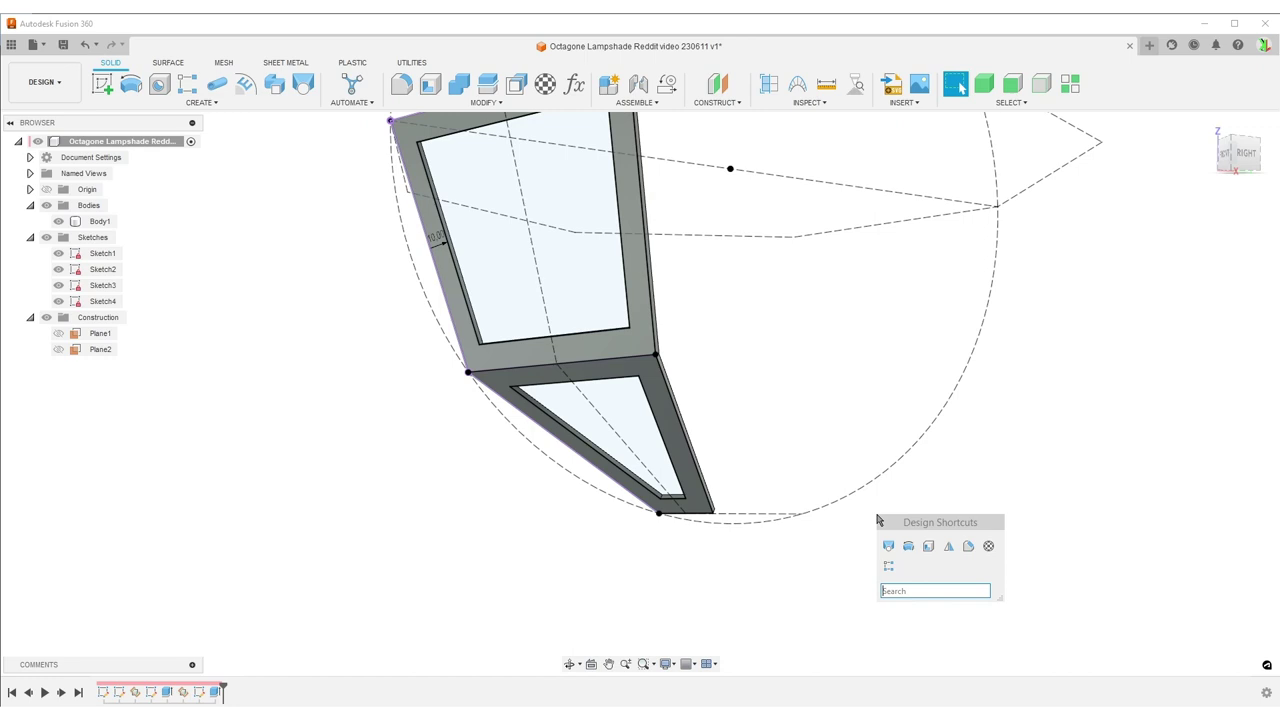
{"action": "type", "text": "mi"}
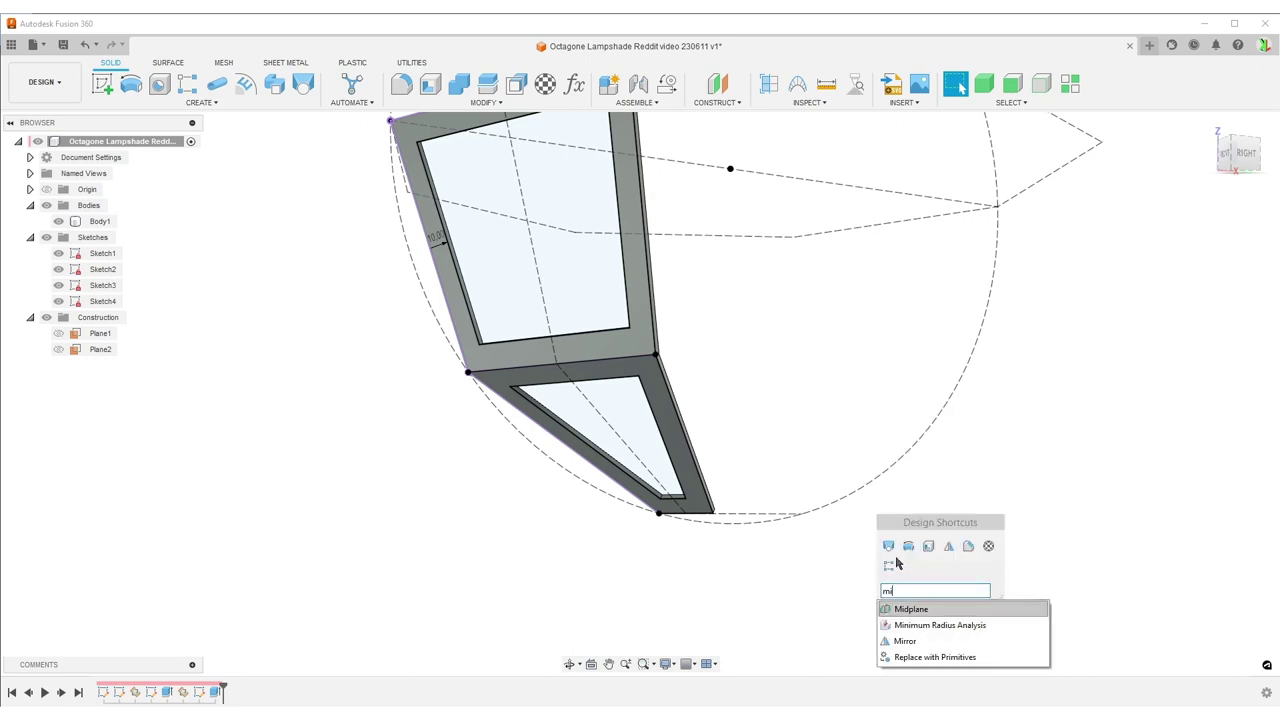
{"action": "left_click", "coordinate": [949, 547]}
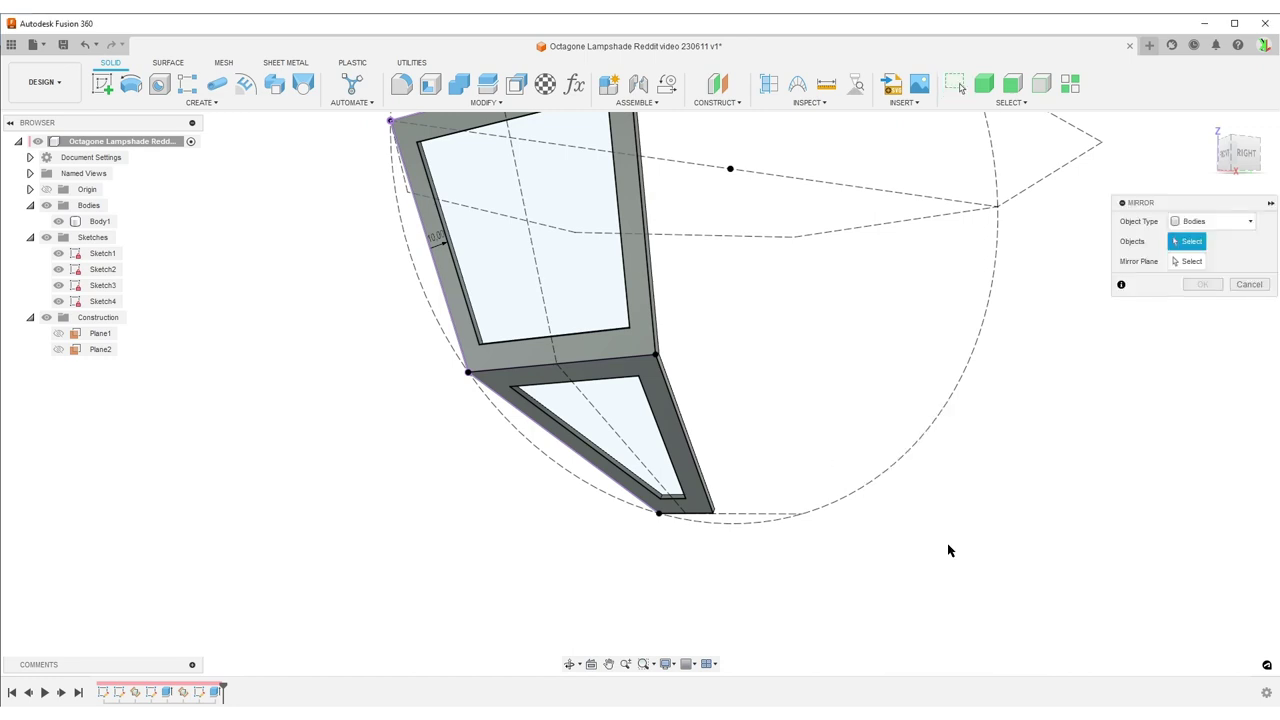
{"action": "left_click", "coordinate": [636, 230]}
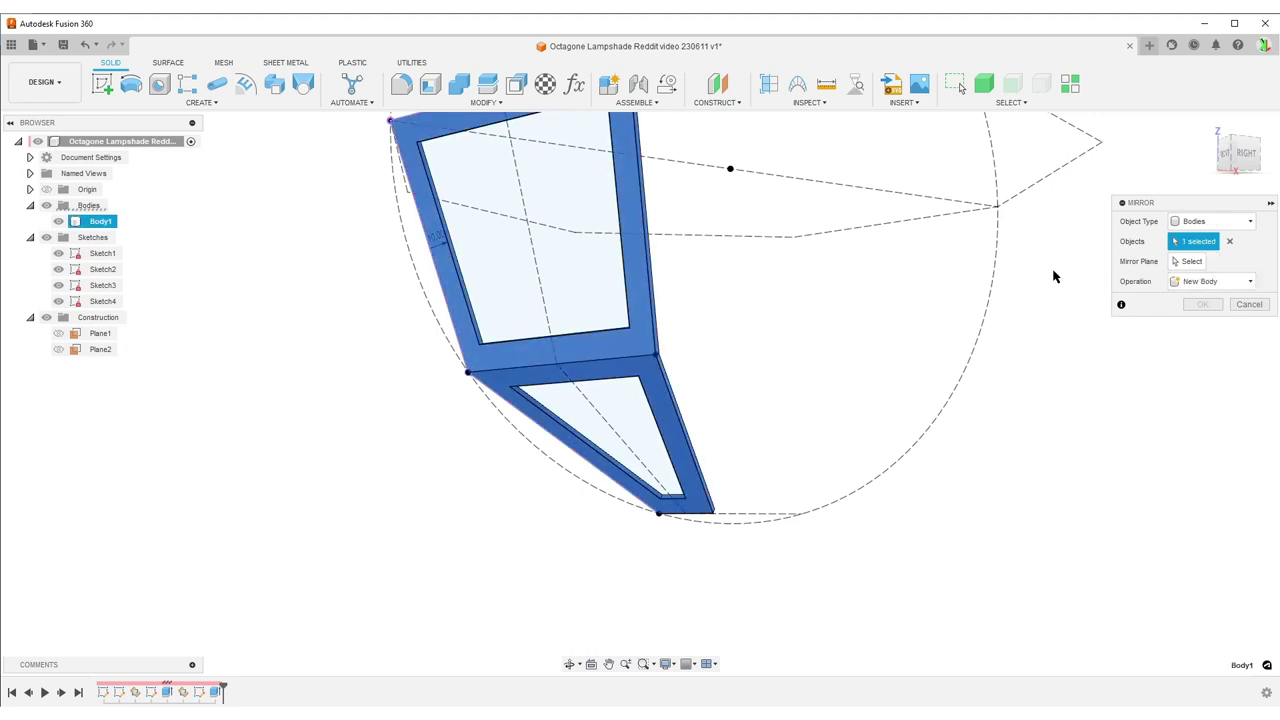
{"action": "left_click", "coordinate": [1207, 262]}
{"action": "scroll", "coordinate": [771, 357], "scroll_direction": "down", "scroll_amount": 3}
{"action": "middle_click_drag", "start_coordinate": [771, 357], "coordinate": [797, 340], "text": "shift"}
{"action": "left_click", "coordinate": [789, 322]}
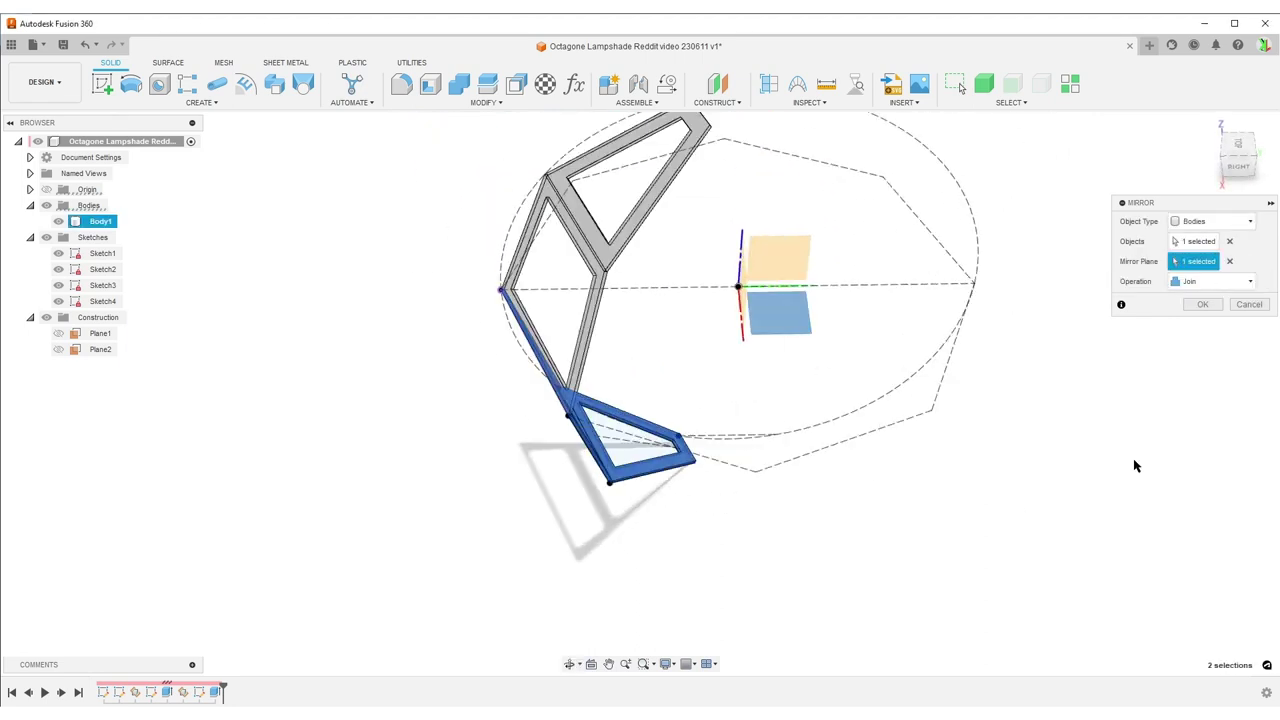
{"action": "left_click", "coordinate": [1205, 305]}
{"action": "middle_click_drag", "start_coordinate": [785, 552], "coordinate": [809, 526], "text": "shift"}
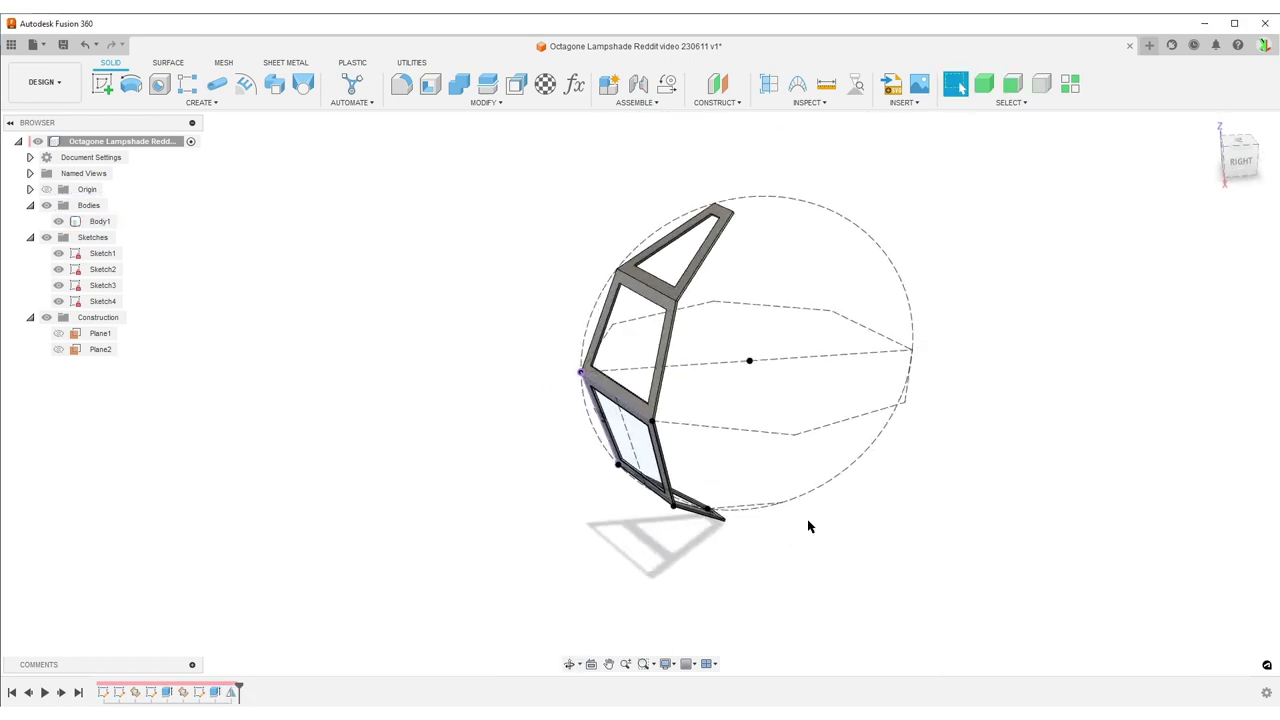
Circular-pattern Body1 around the Z axis with a quantity of 8
{"action": "key", "text": "s"}
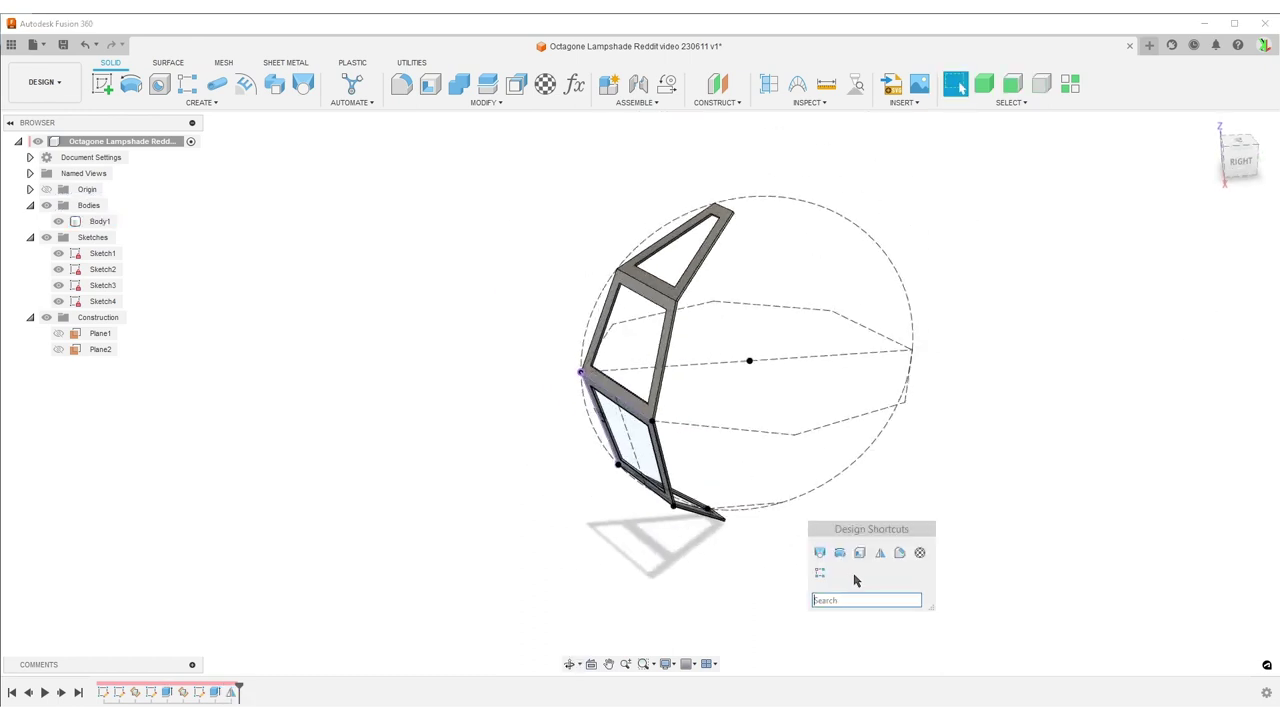
{"action": "left_click", "coordinate": [820, 572]}
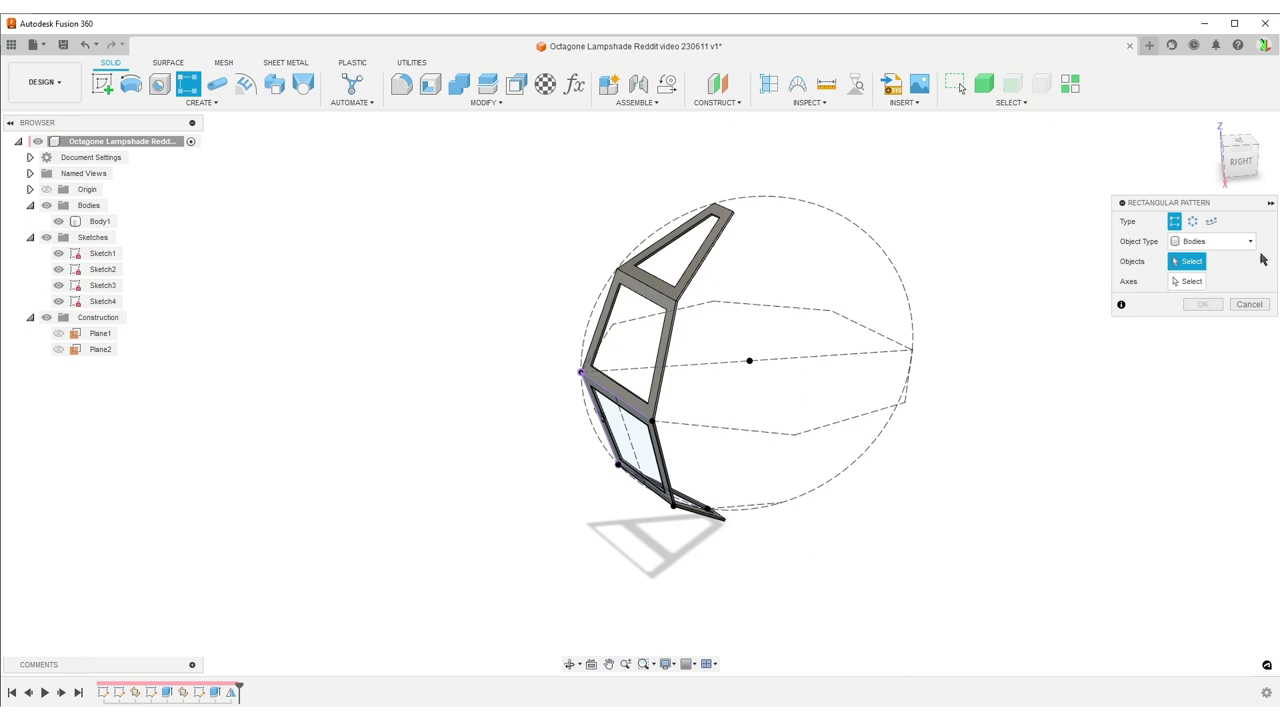
{"action": "left_click", "coordinate": [1192, 221]}
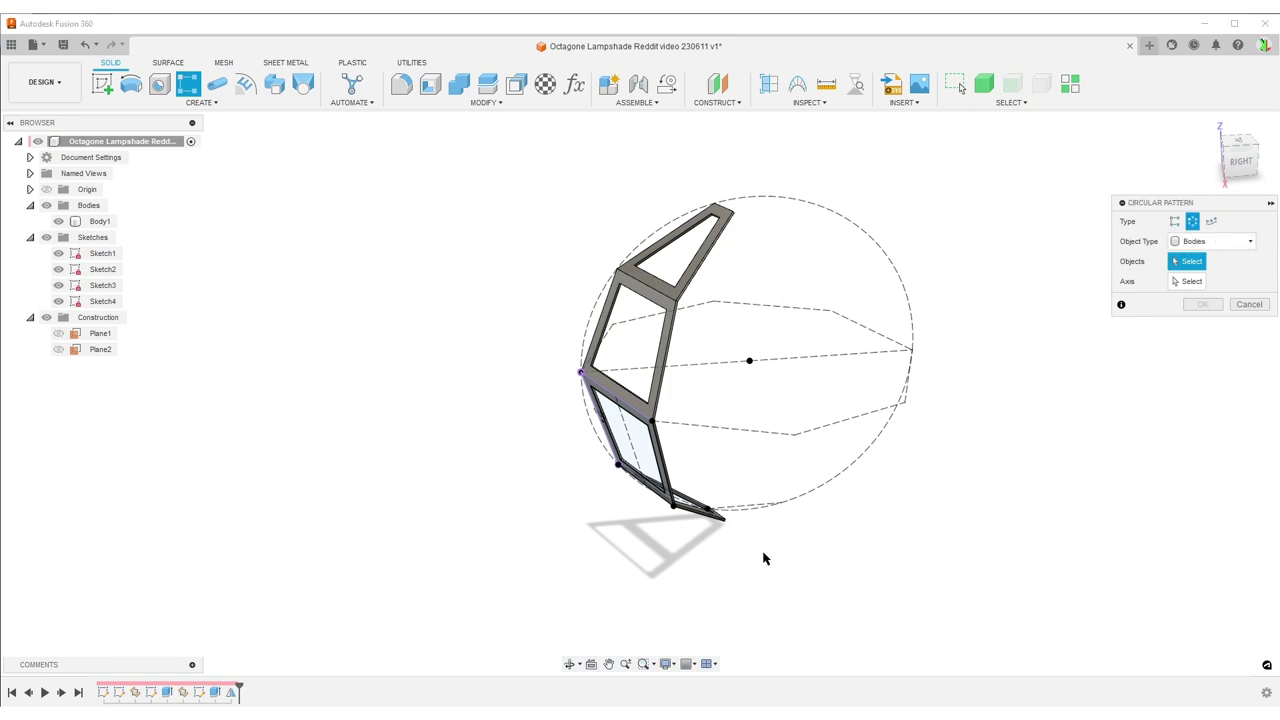
{"action": "left_click", "coordinate": [667, 306]}
{"action": "left_click", "coordinate": [1190, 281]}
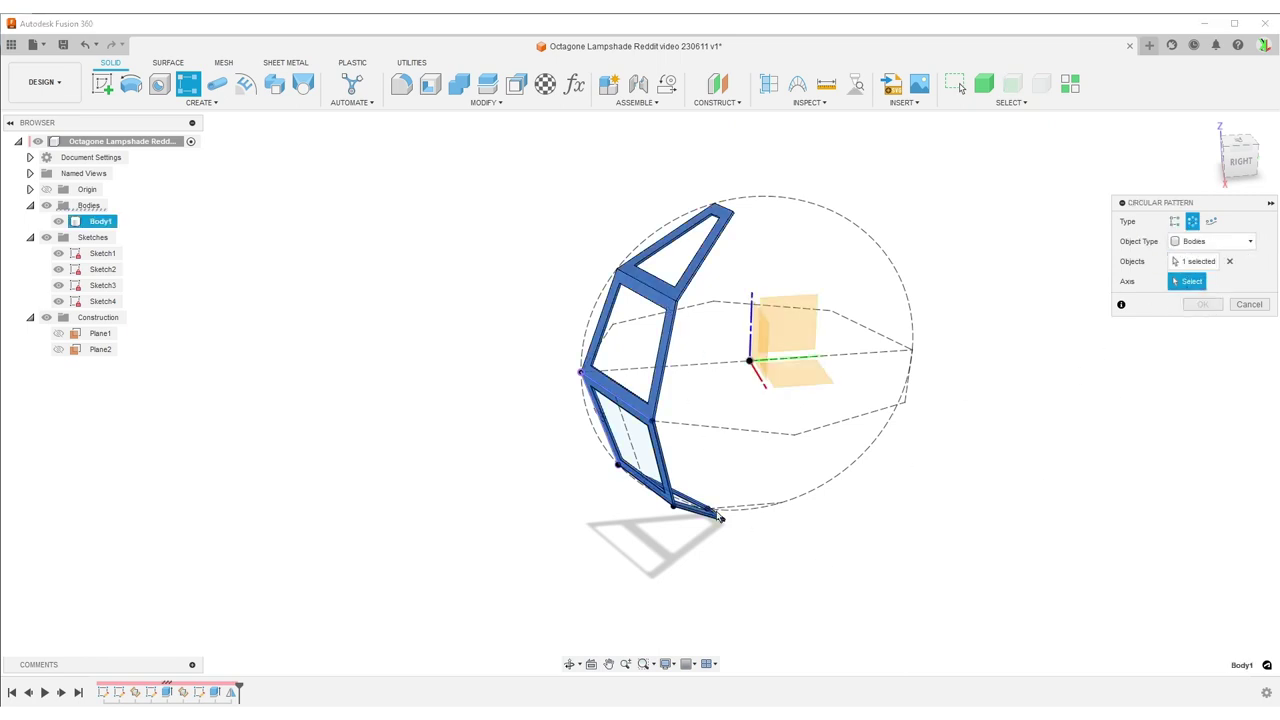
{"action": "left_click", "coordinate": [752, 310]}
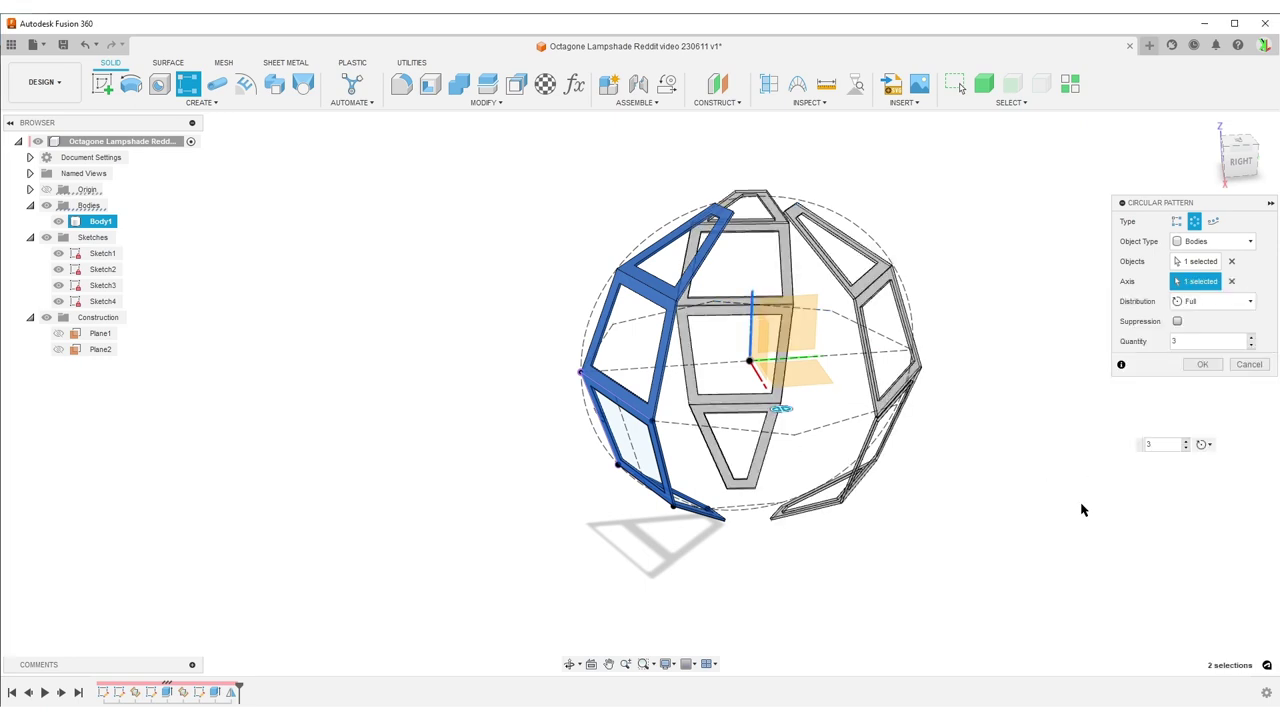
{"action": "double_click", "coordinate": [1199, 340]}
{"action": "type", "text": "8"}
{"action": "left_click", "coordinate": [1209, 368]}
{"action": "middle_click_drag", "start_coordinate": [1003, 517], "coordinate": [760, 290], "text": "shift"}
Join all eight frame bodies into one body with Combine
{"action": "left_click_drag", "start_coordinate": [520, 130], "coordinate": [977, 548]}
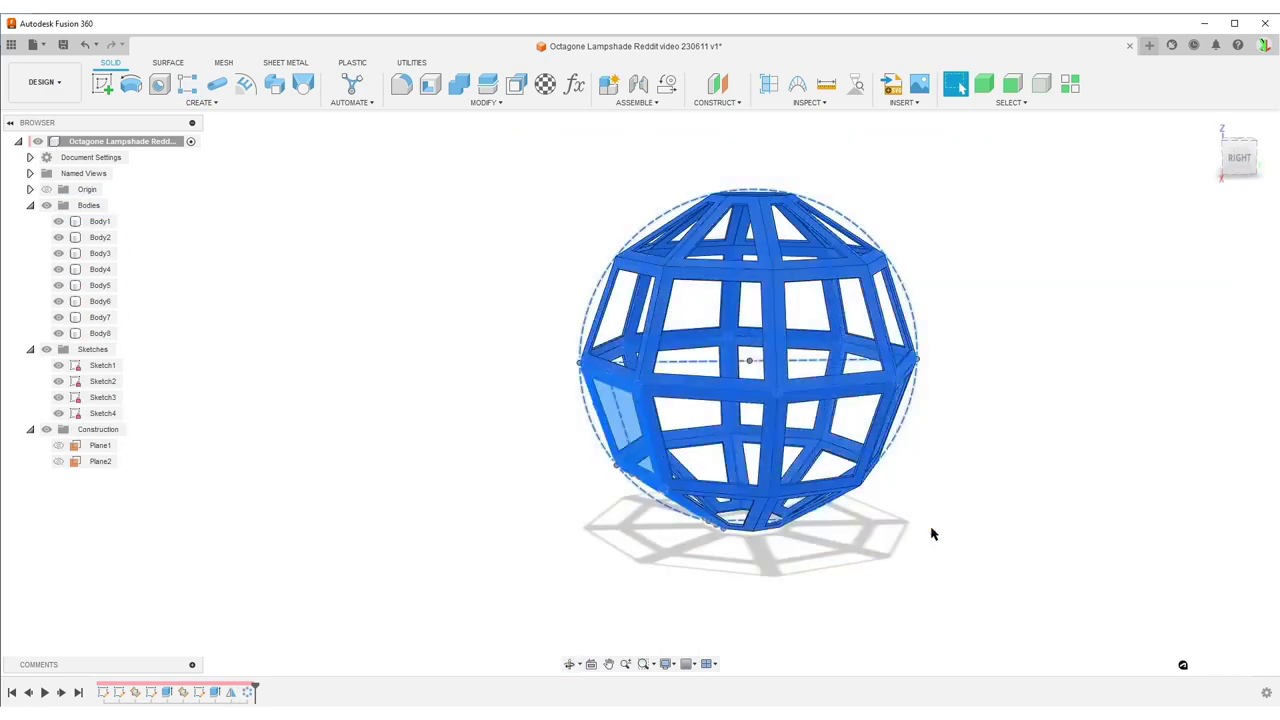
{"action": "left_click", "coordinate": [459, 84]}
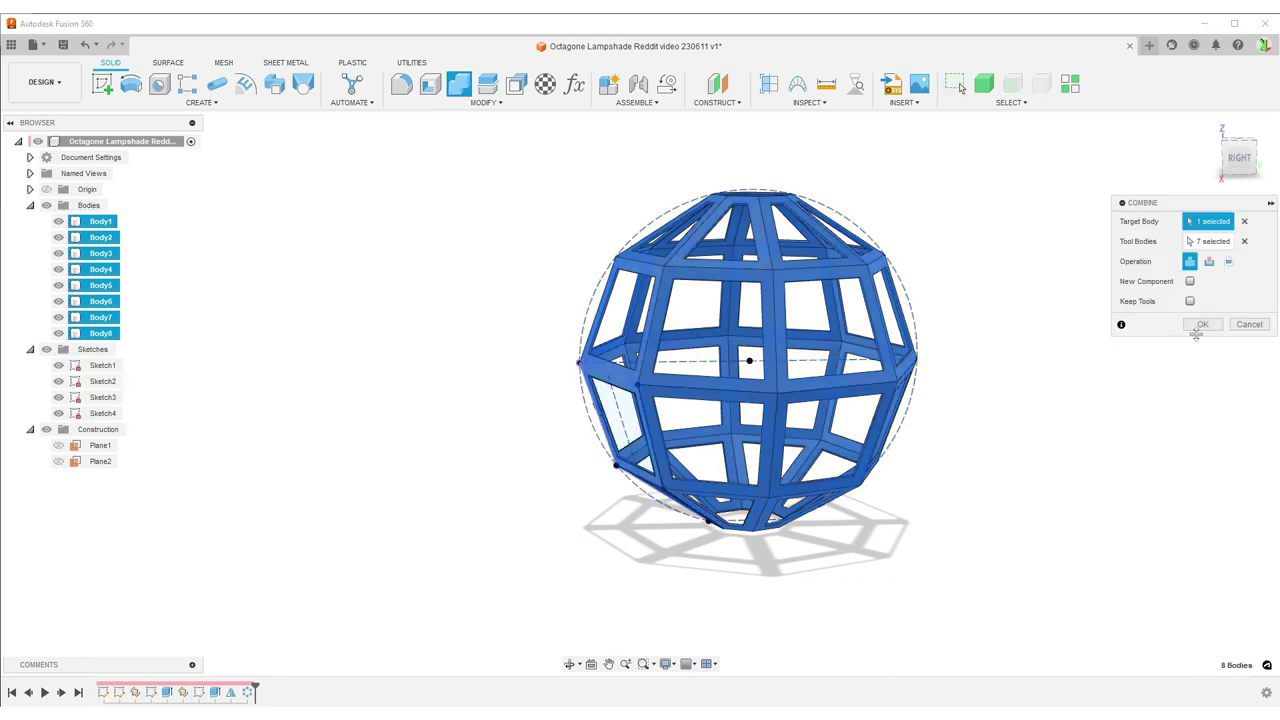
{"action": "left_click", "coordinate": [1201, 326]}
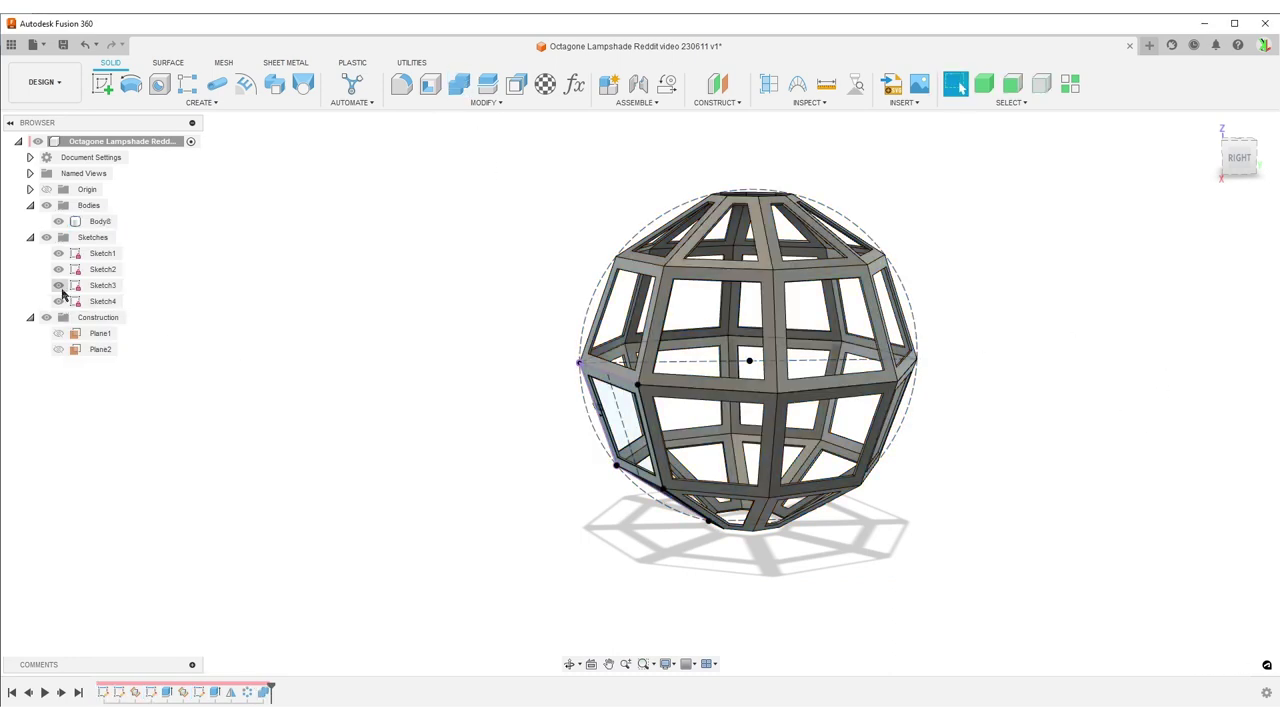
Hide the Sketches folder and make only Sketch2 visible again
{"action": "left_click", "coordinate": [46, 237]}
{"action": "mouse_move", "coordinate": [1037, 446]}
{"action": "middle_mouse_down", "text": "shift"}
{"action": "mouse_move", "coordinate": [991, 409]}
{"action": "mouse_move", "coordinate": [997, 419]}
{"action": "mouse_move", "coordinate": [909, 460]}
{"action": "mouse_move", "coordinate": [850, 430]}
{"action": "middle_mouse_up", "text": "shift"}
{"action": "key", "text": "Escape"}
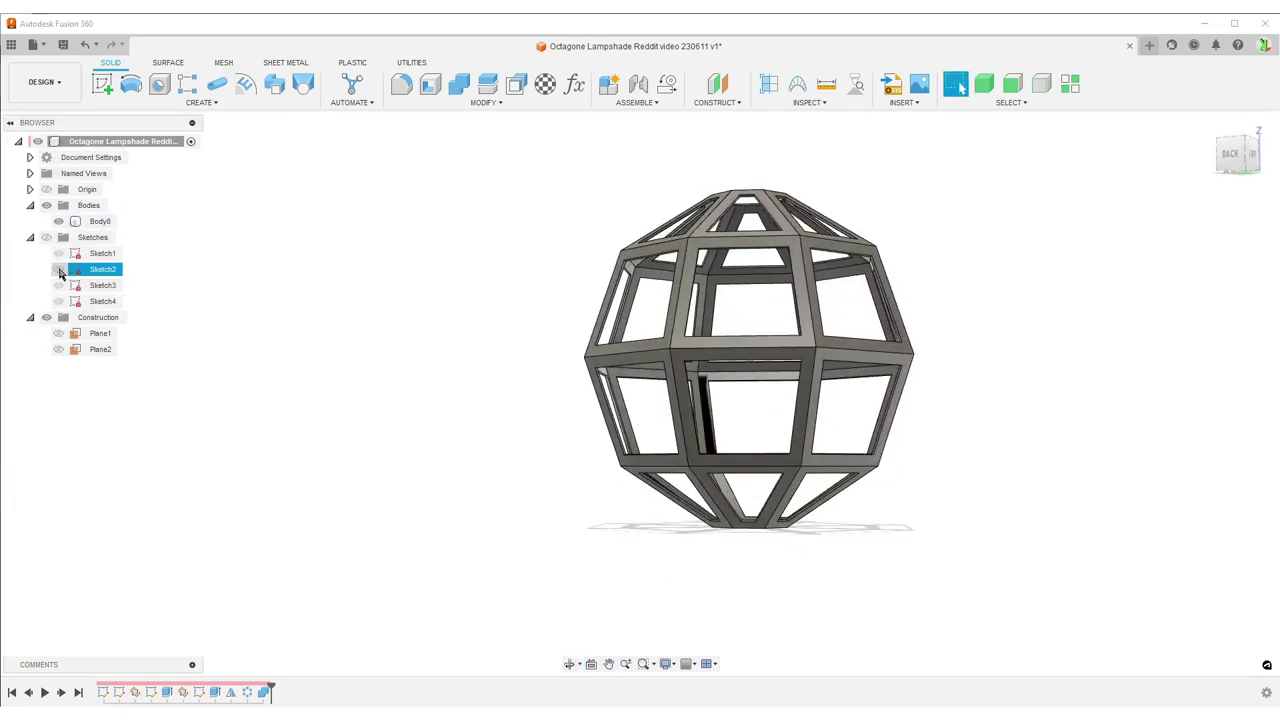
{"action": "left_click", "coordinate": [58, 269]}
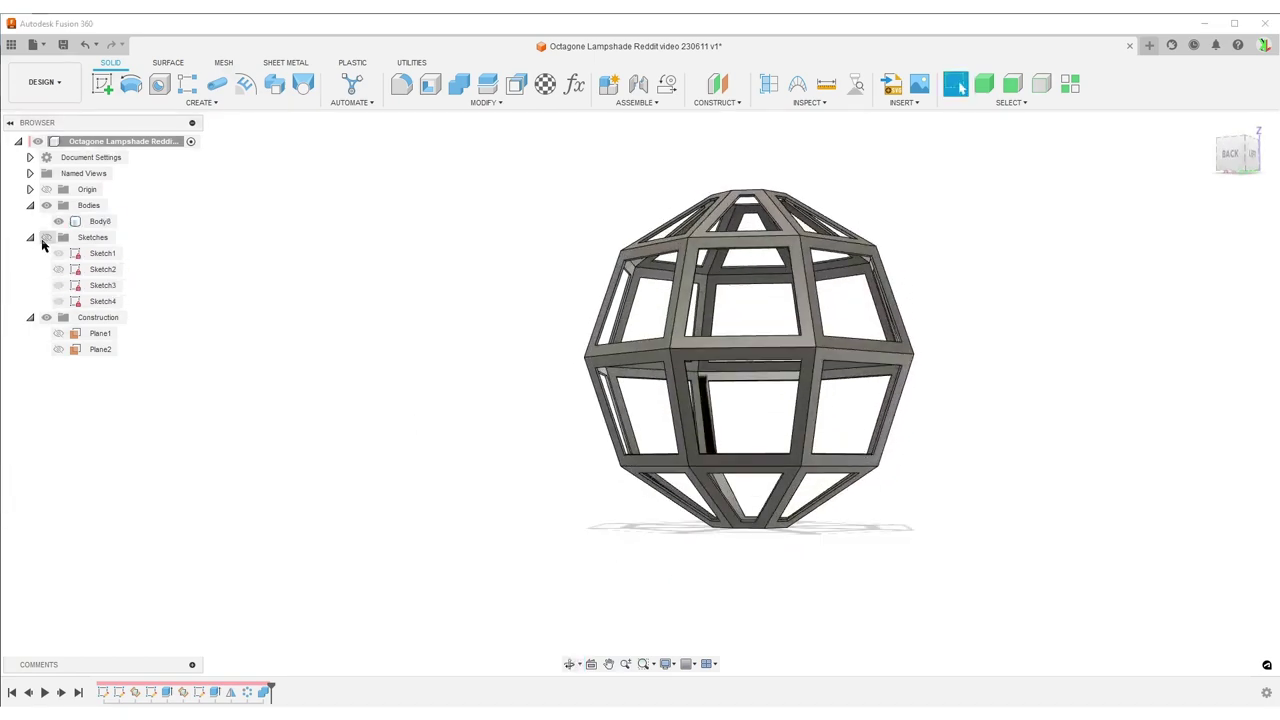
Show Sketch2's dimensions and change the 70 mm bottom line to 85 mm
{"action": "right_click", "coordinate": [107, 275]}
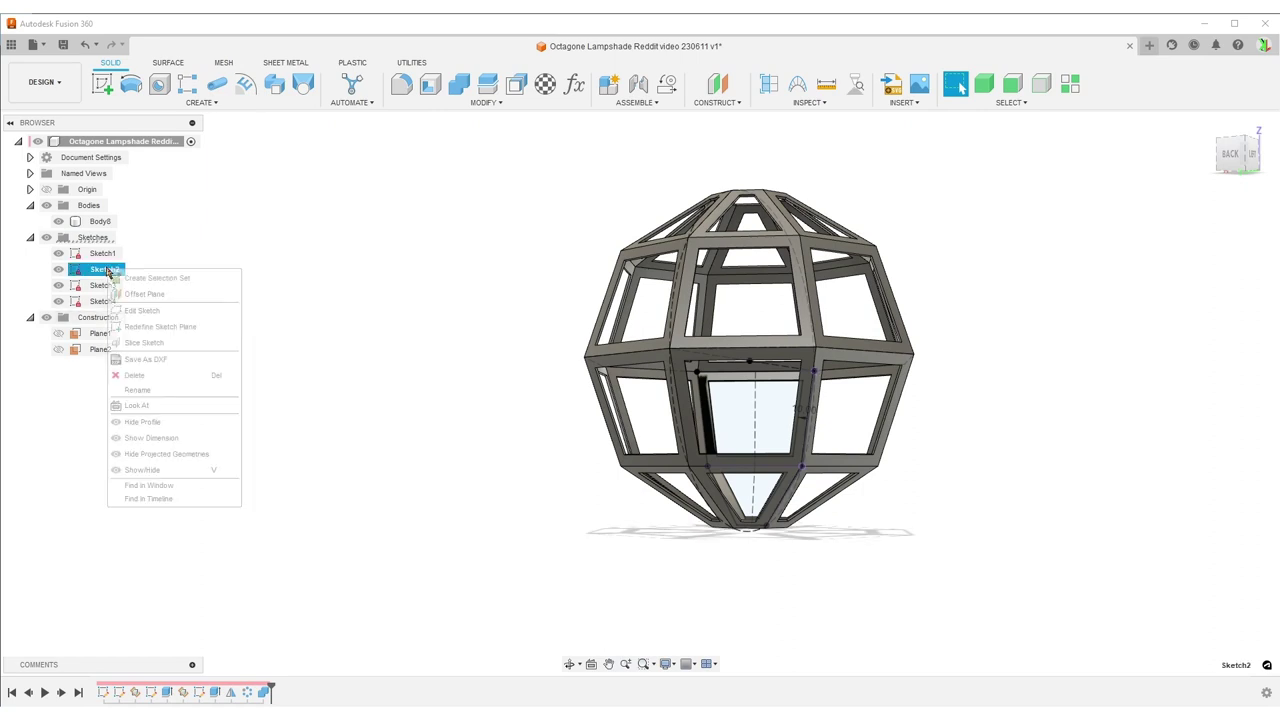
{"action": "left_click", "coordinate": [158, 438]}
{"action": "middle_click_drag", "start_coordinate": [908, 489], "coordinate": [744, 592], "text": "shift"}
{"action": "double_click", "coordinate": [738, 558]}
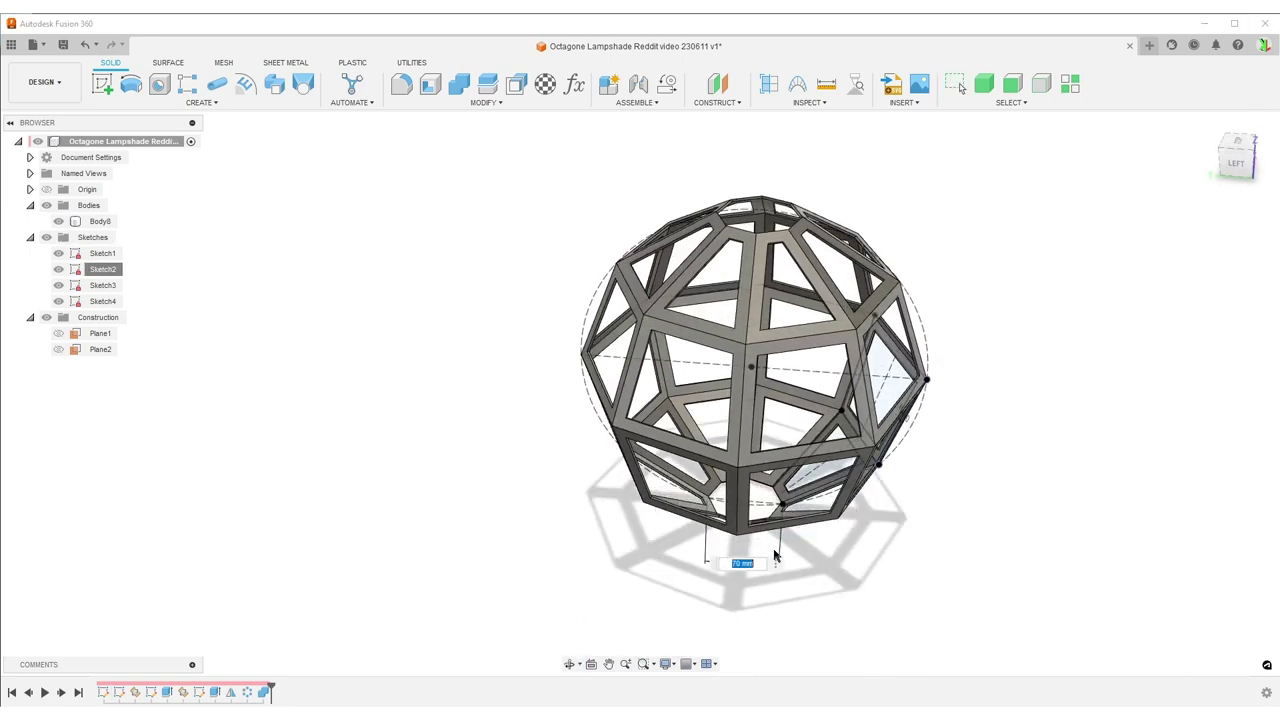
{"action": "key", "text": "Return"}
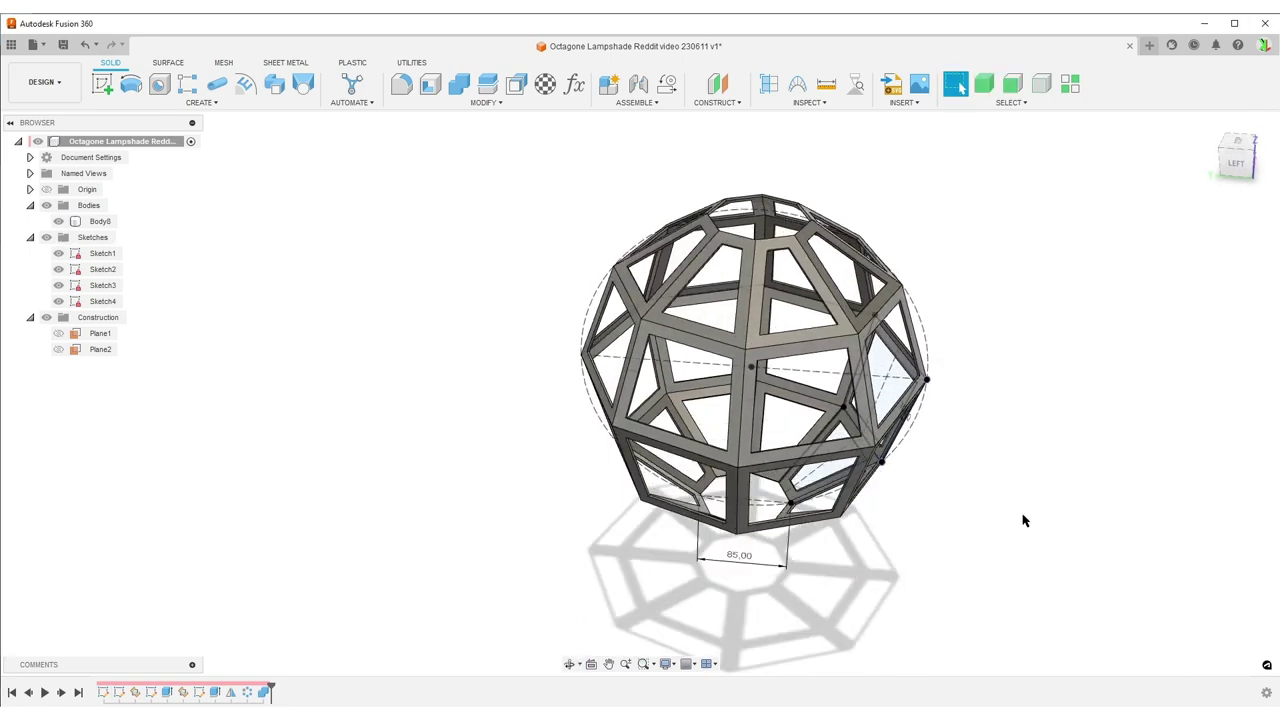
{"action": "middle_click_drag", "start_coordinate": [960, 525], "coordinate": [976, 436], "text": "shift"}
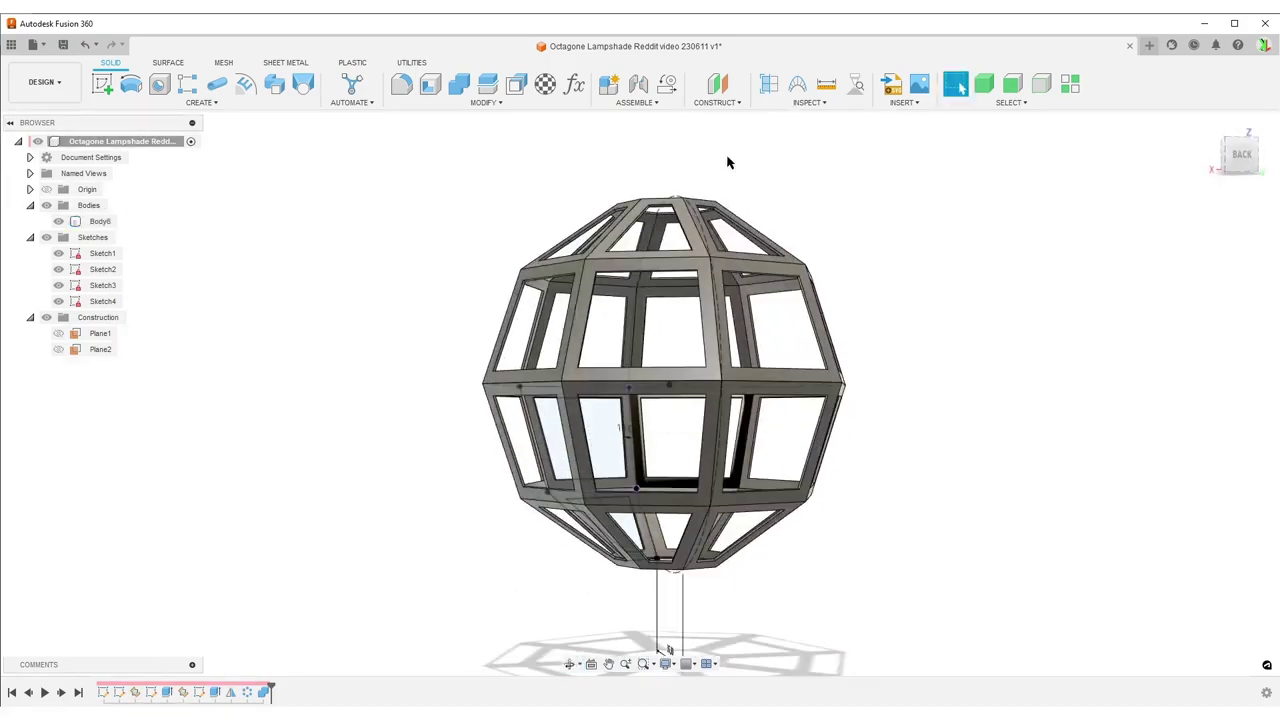
{"action": "key", "text": "alt+Tab"}
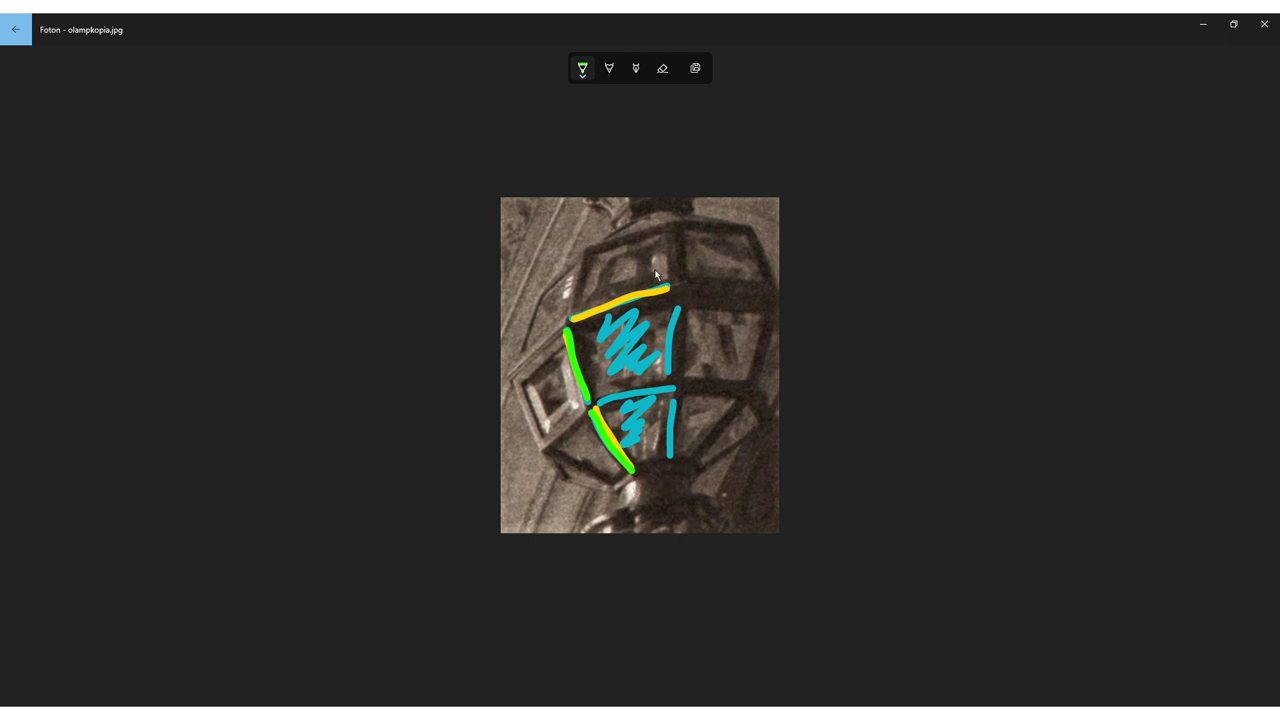
{"action": "key", "text": "alt+Tab"}
{"action": "middle_click_drag", "start_coordinate": [914, 334], "coordinate": [914, 394], "text": "shift"}
{"action": "scroll", "coordinate": [904, 397], "scroll_direction": "up", "scroll_amount": 3}
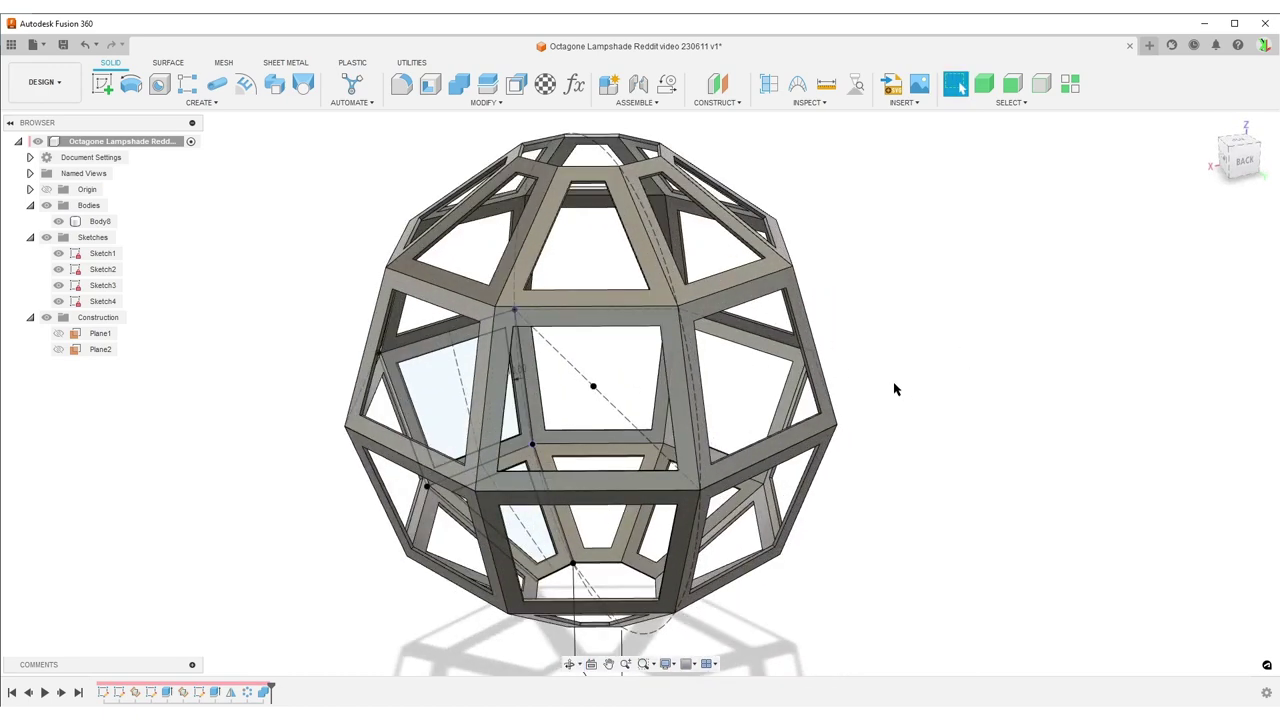
Turn off sketch visibility and check the area of one frame face
{"action": "left_click", "coordinate": [47, 237]}
{"action": "left_click", "coordinate": [628, 314]}
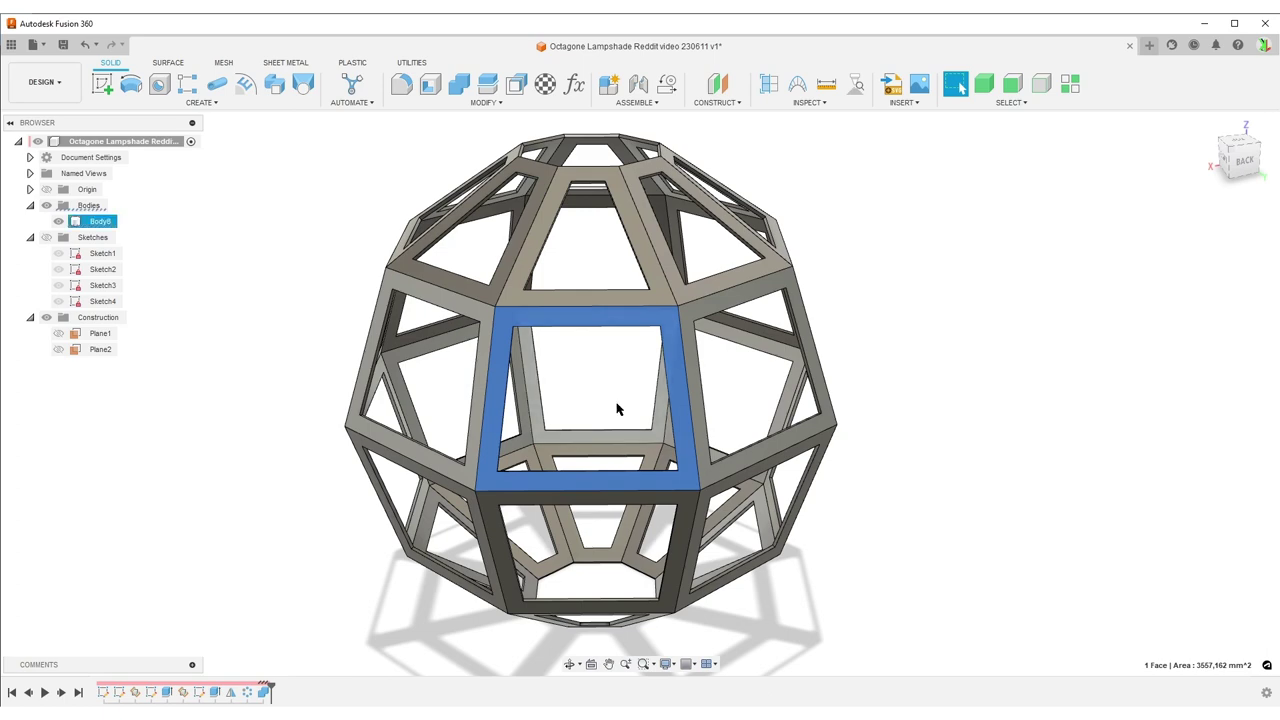
{"action": "left_click", "coordinate": [1060, 501]}
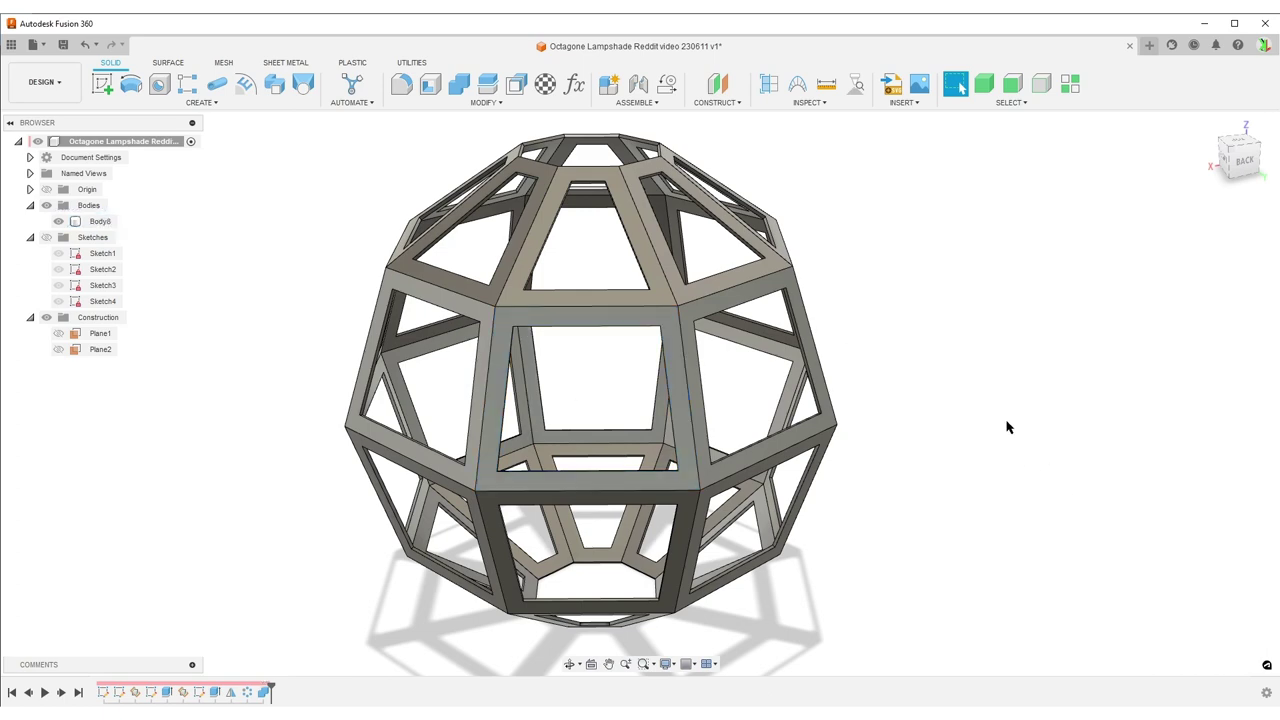
Orbit around the finished cage, including from below, and bring up the ViewCube options
{"action": "middle_click_drag", "start_coordinate": [1006, 426], "coordinate": [845, 386], "text": "shift"}
{"action": "scroll", "coordinate": [972, 410], "scroll_direction": "down", "scroll_amount": 3}
{"action": "middle_click_drag", "start_coordinate": [800, 300], "coordinate": [872, 279], "text": "shift"}
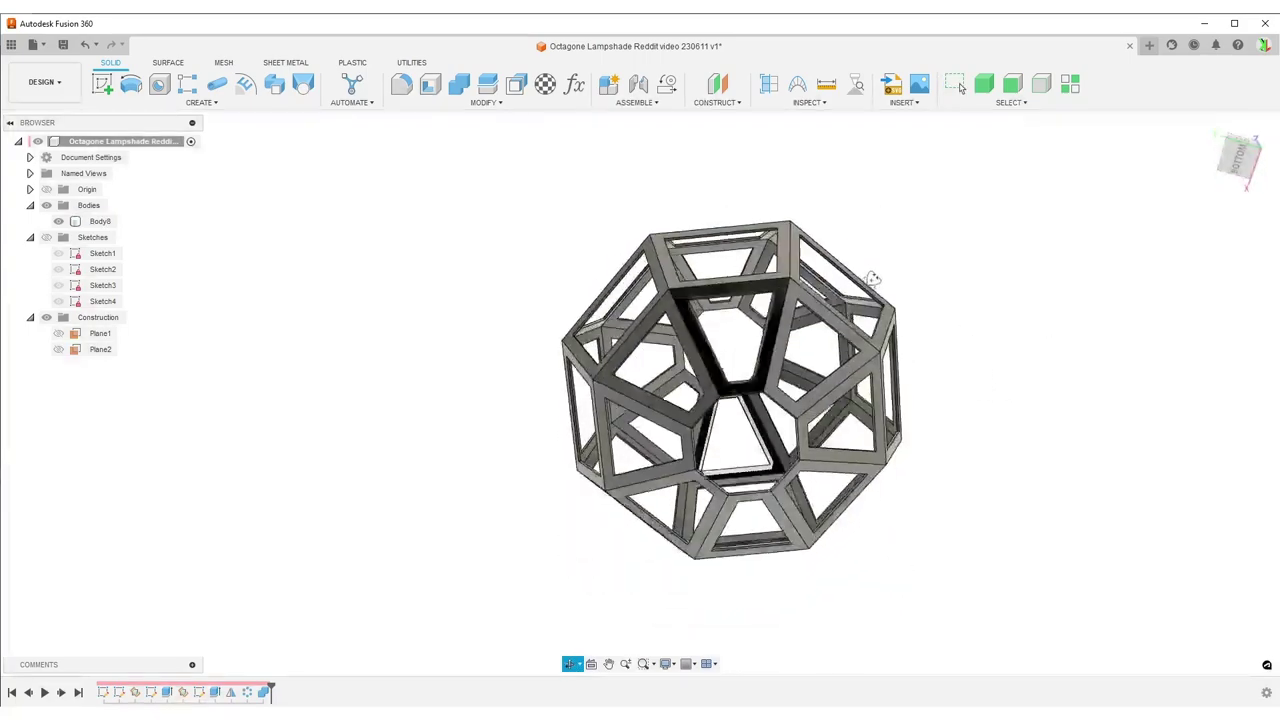
{"action": "left_click", "coordinate": [958, 86]}
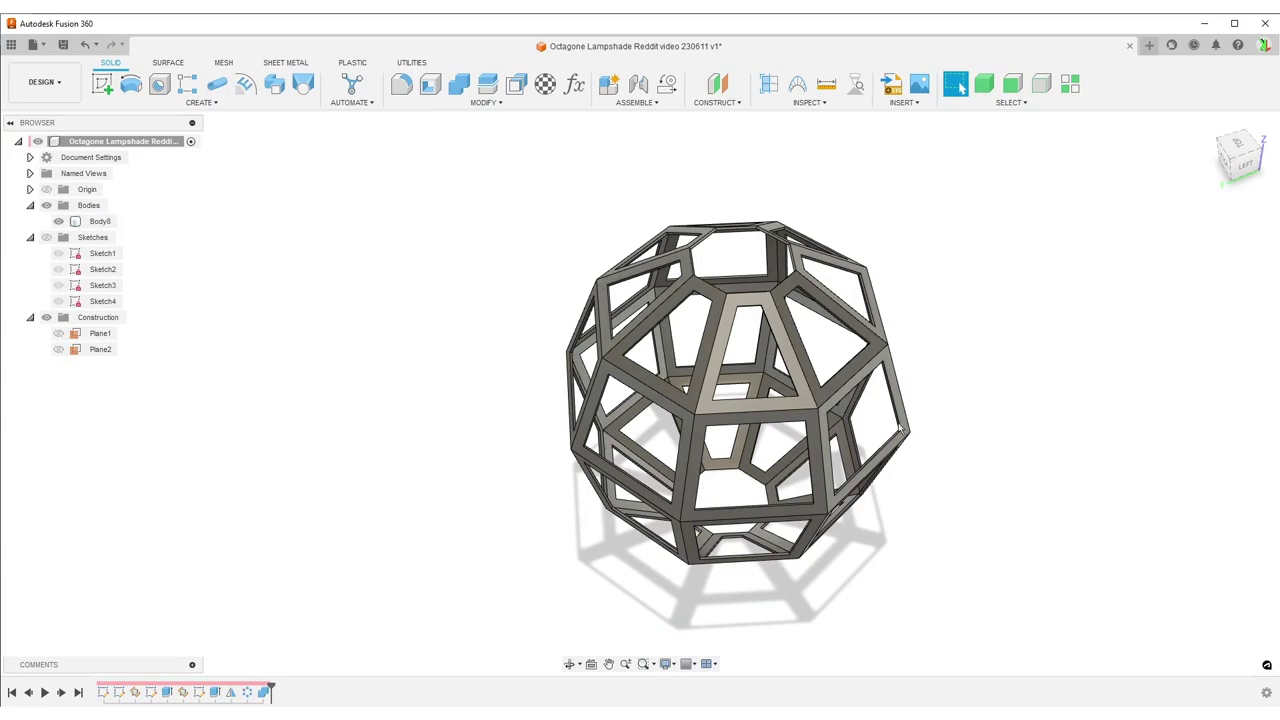
{"action": "middle_click_drag", "start_coordinate": [899, 428], "coordinate": [1190, 217], "text": "shift"}
{"action": "right_click", "coordinate": [1240, 167]}
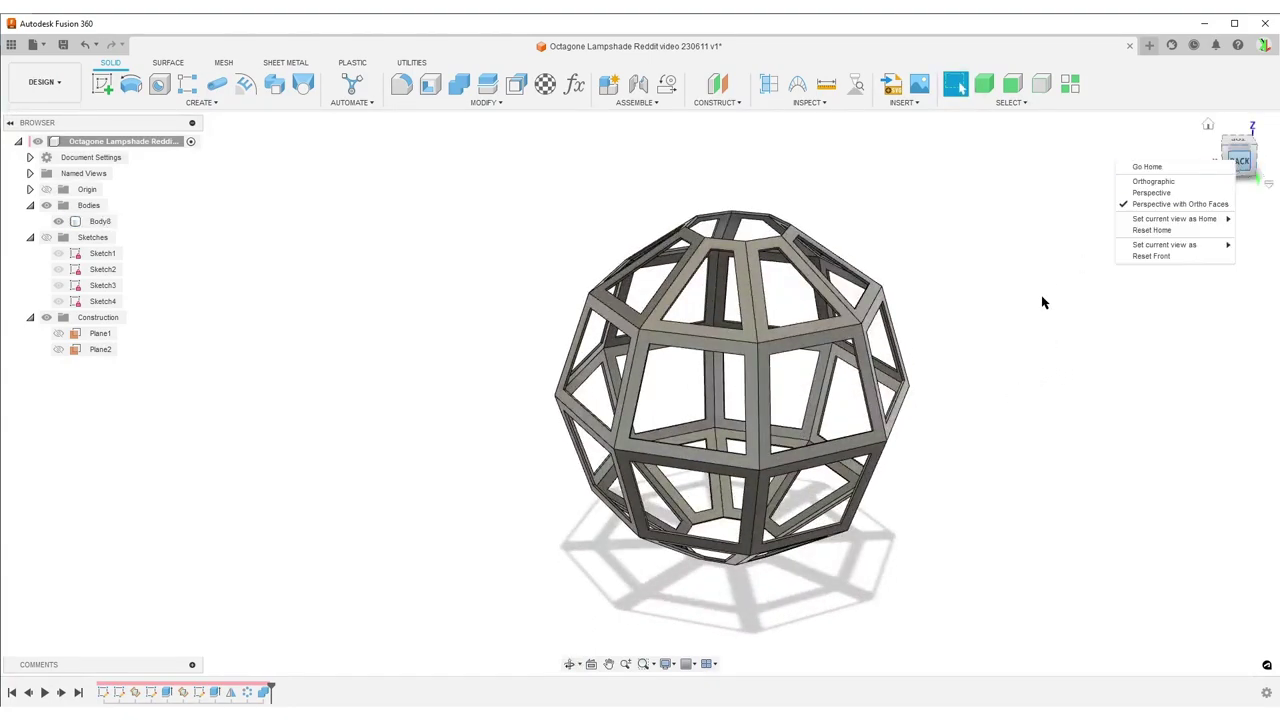